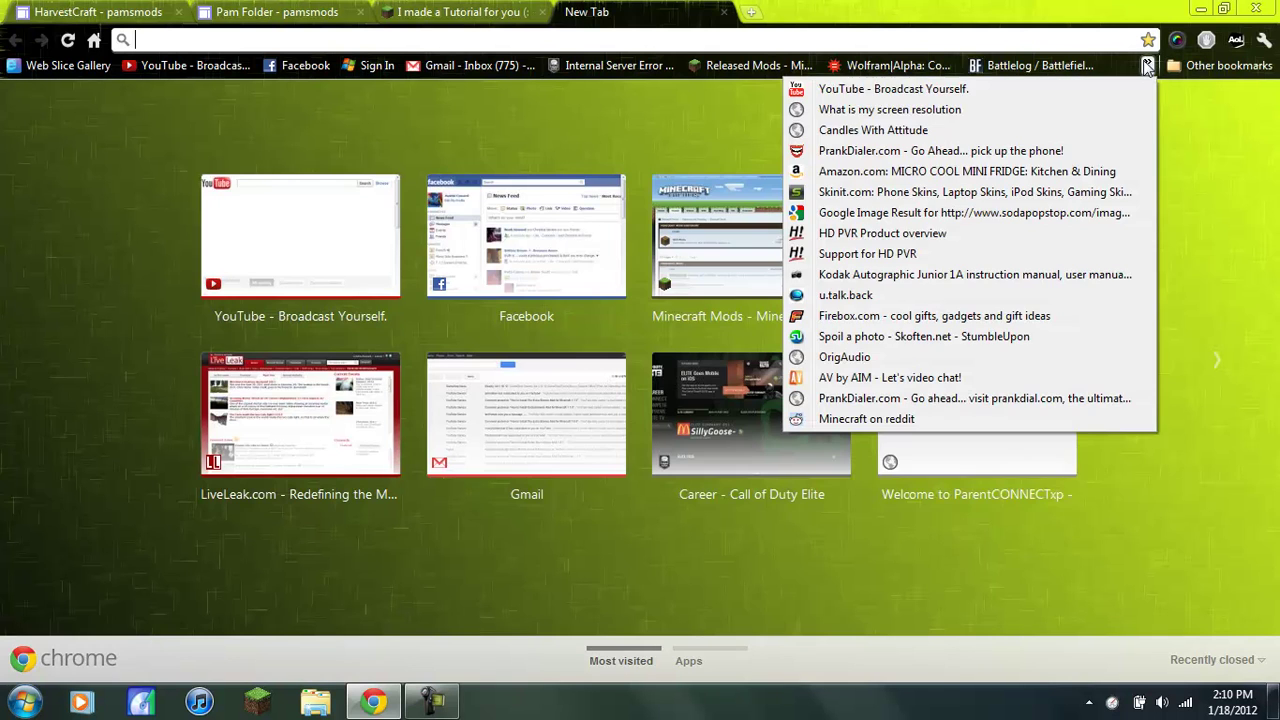
- Open the bookmarked Risugami's Mods page from the Minecraft 1.0 Mods bookmarks and place its tab right after the Pam Folder tab
left_click(1190, 66)
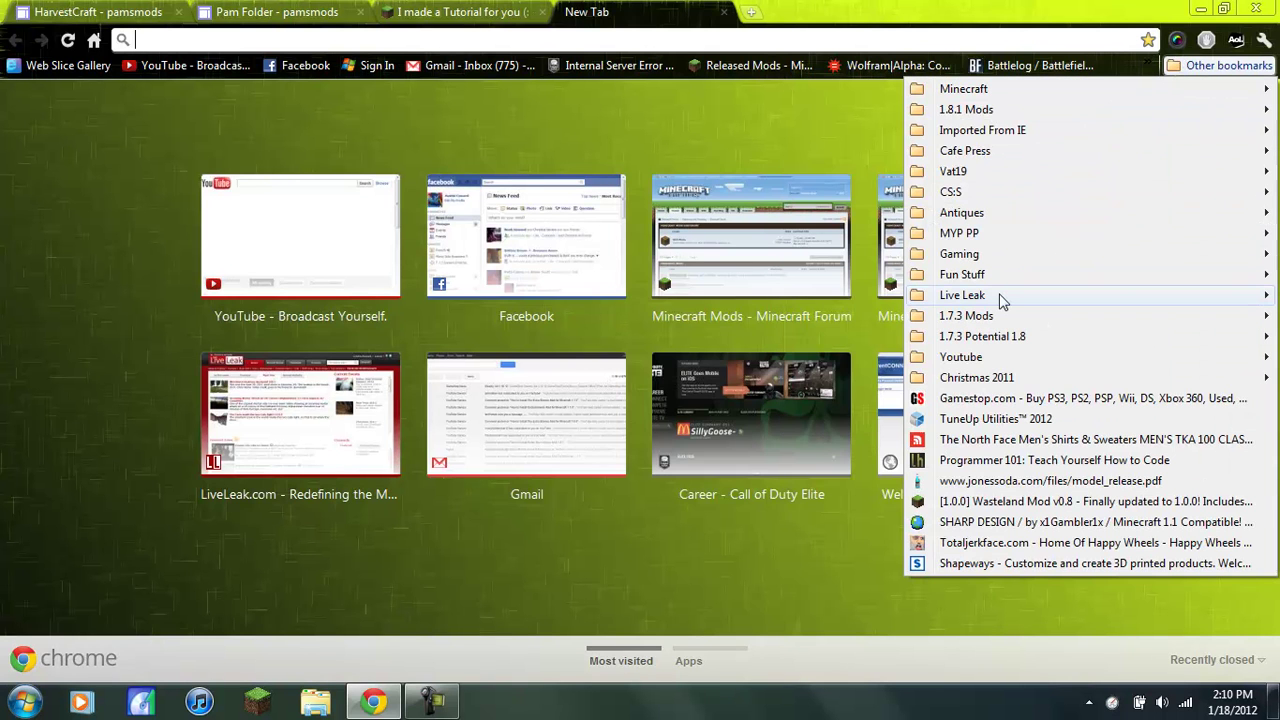
mouse_move(999, 297)
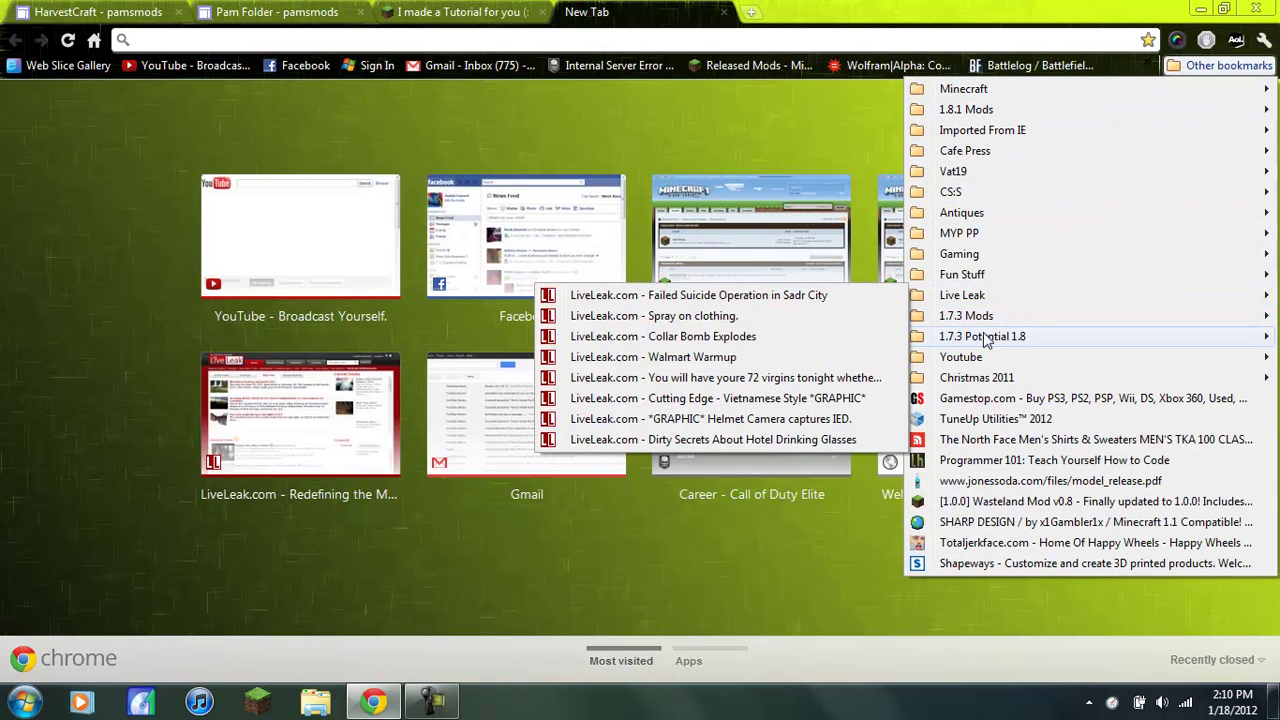
mouse_move(969, 90)
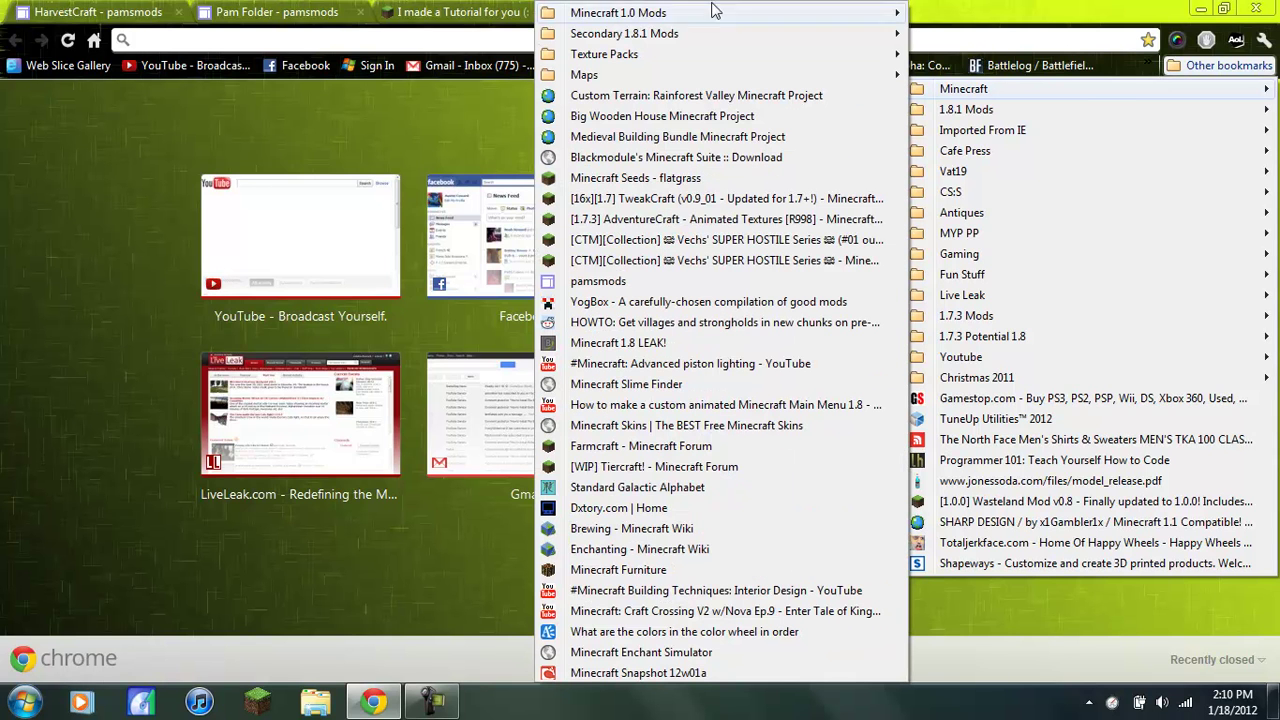
mouse_move(695, 12)
left_click(300, 75)
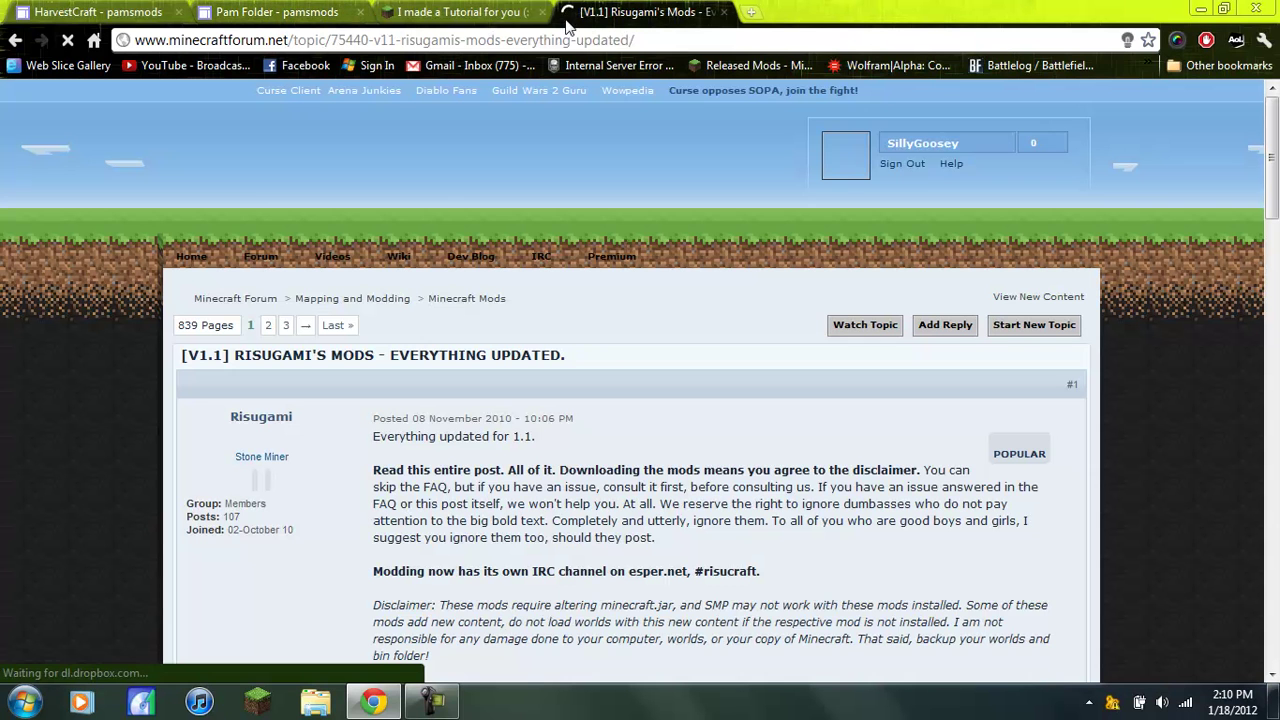
left_click_drag(581, 12, 425, 14)
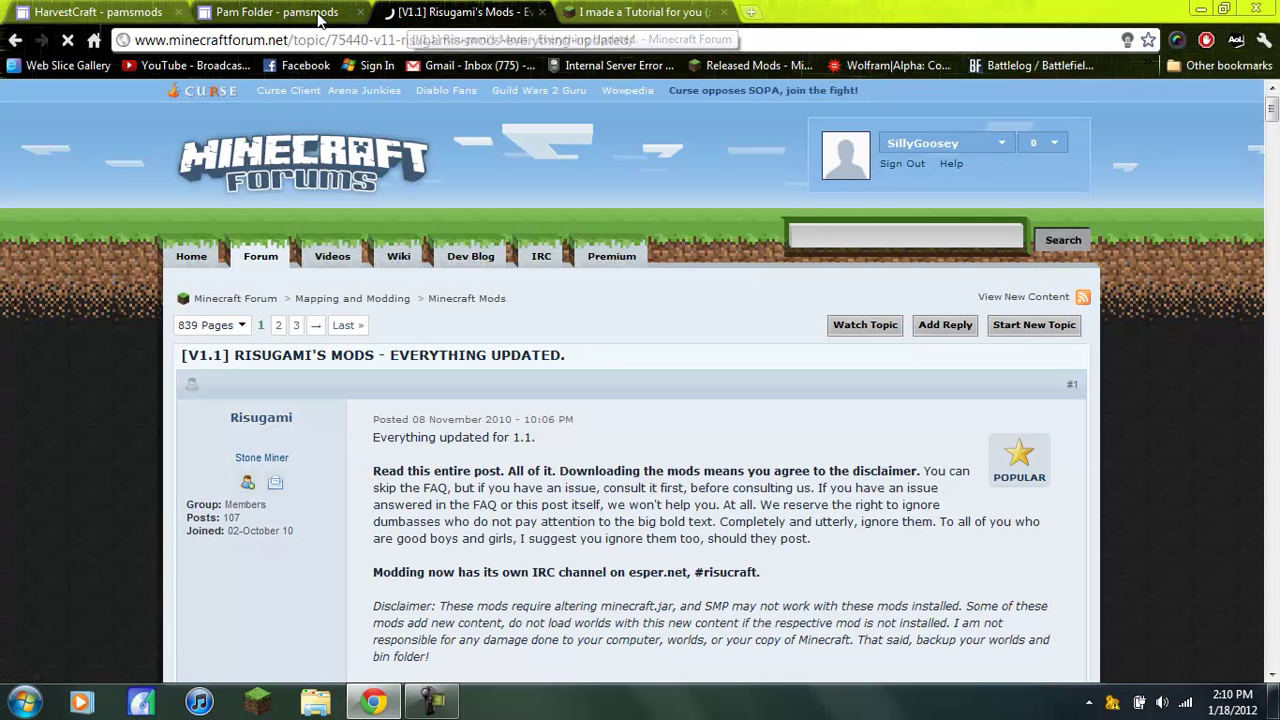
- Find the ModLoader 1.1 download links on the Risugami's Mods forum page
scroll(617, 350, "down", 20)
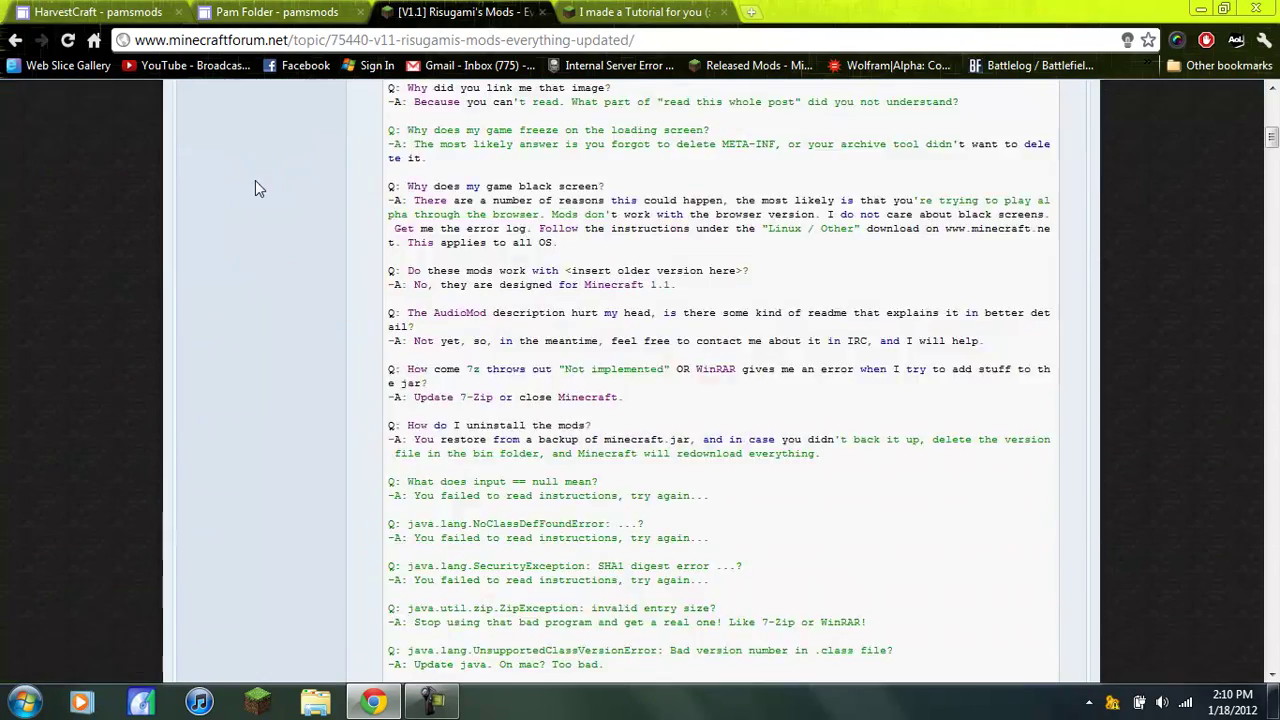
scroll(262, 145, "down", 5)
left_click(282, 12)
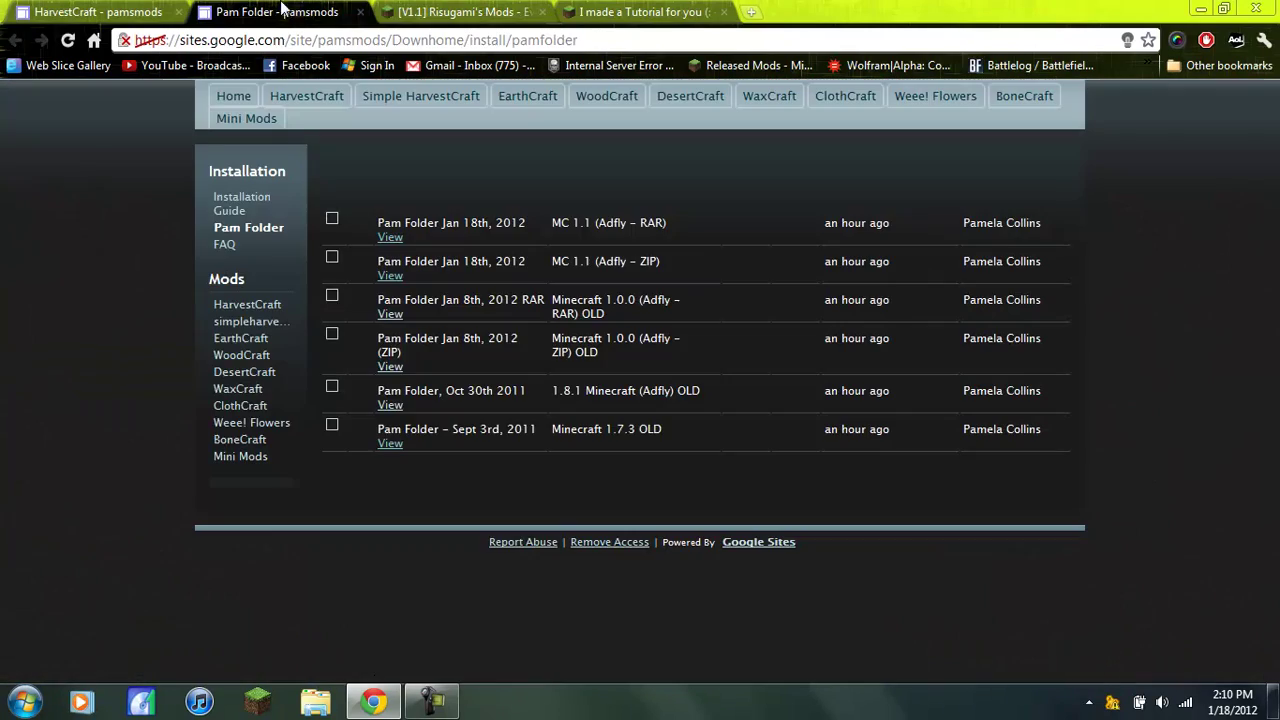
left_click(116, 14)
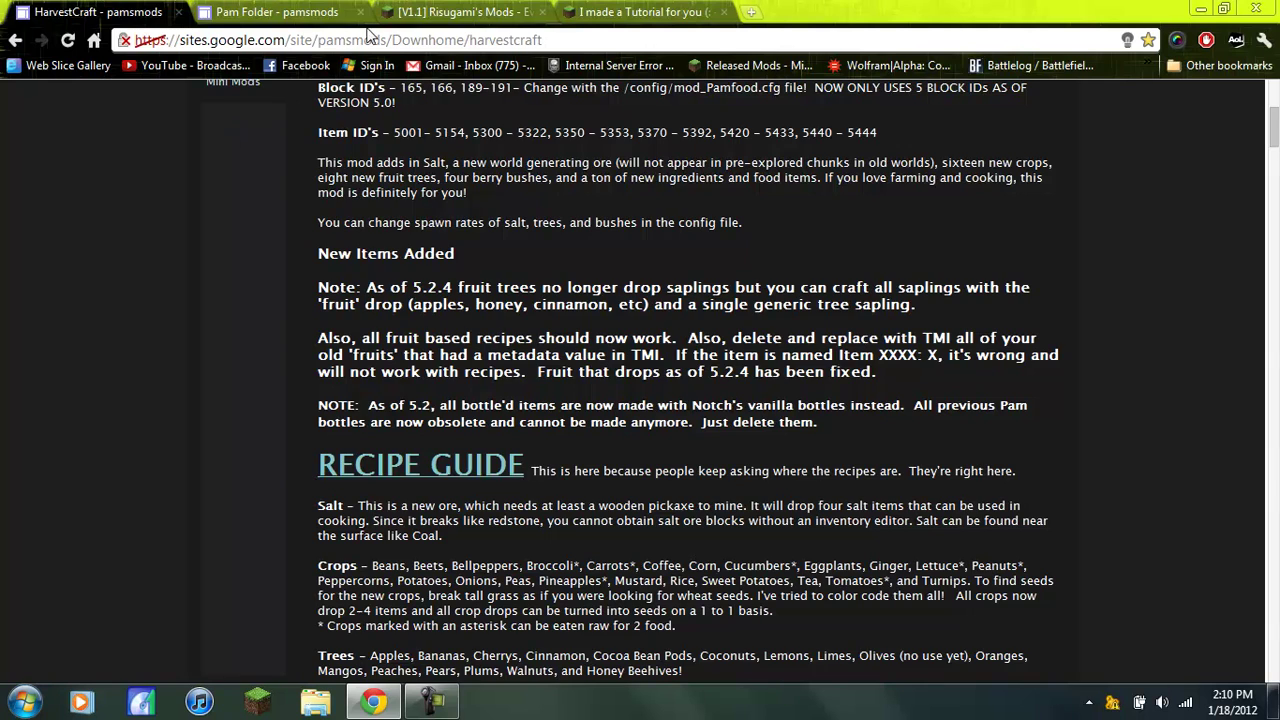
left_click(420, 14)
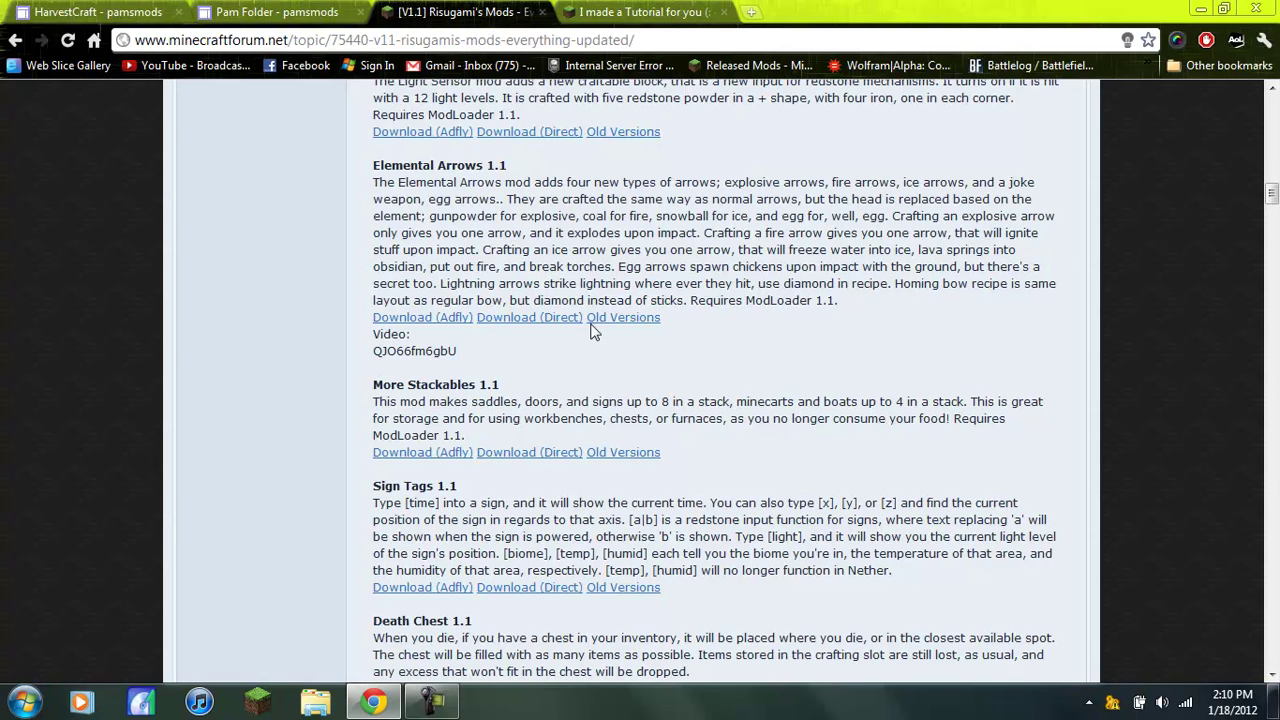
scroll(594, 332, "up", 4)
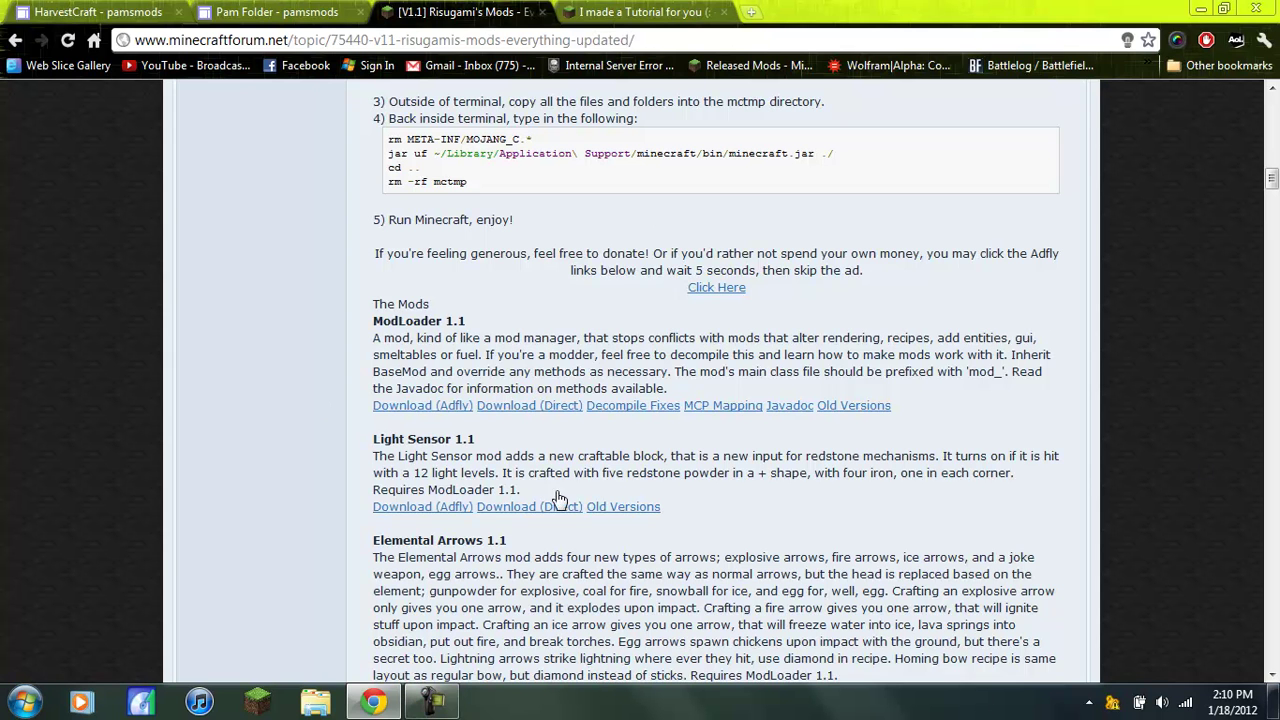
- Review the HarvestCraft 5.2.6 (1.1) download link and the list of Pam Folder downloads
key("ctrl+1")
key("ctrl+2")
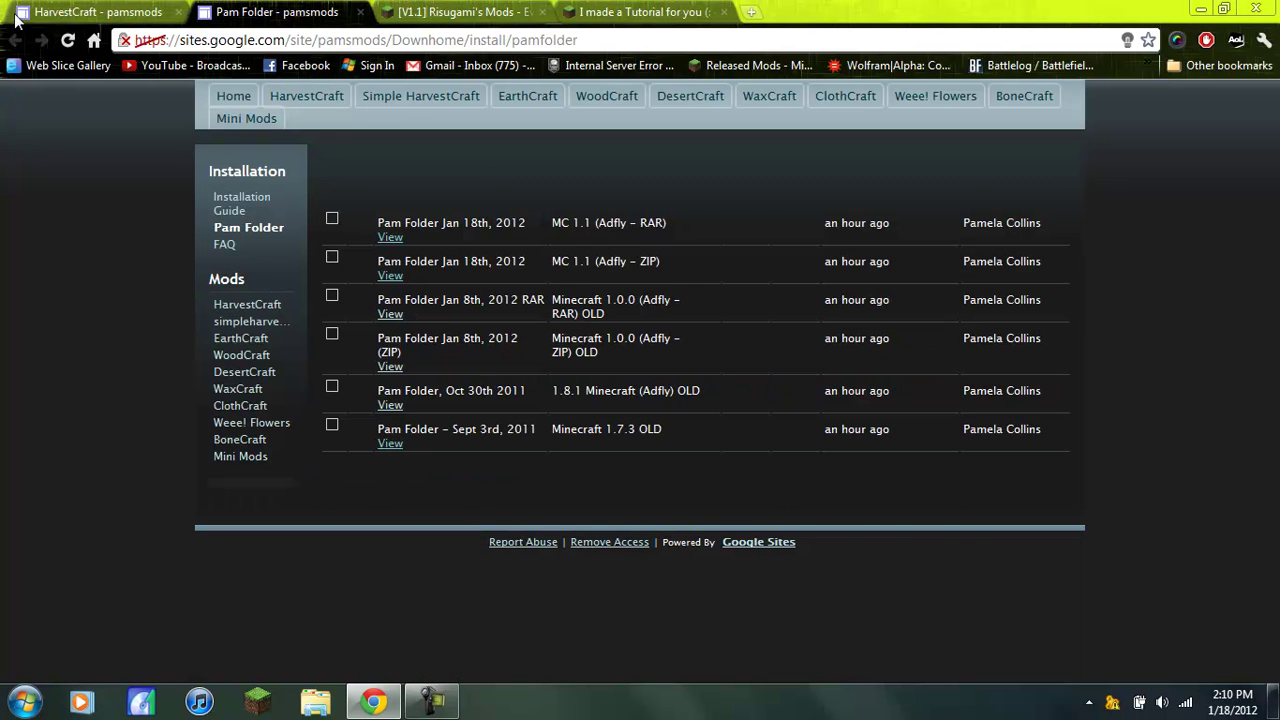
left_click(17, 18)
scroll(434, 497, "up", 3)
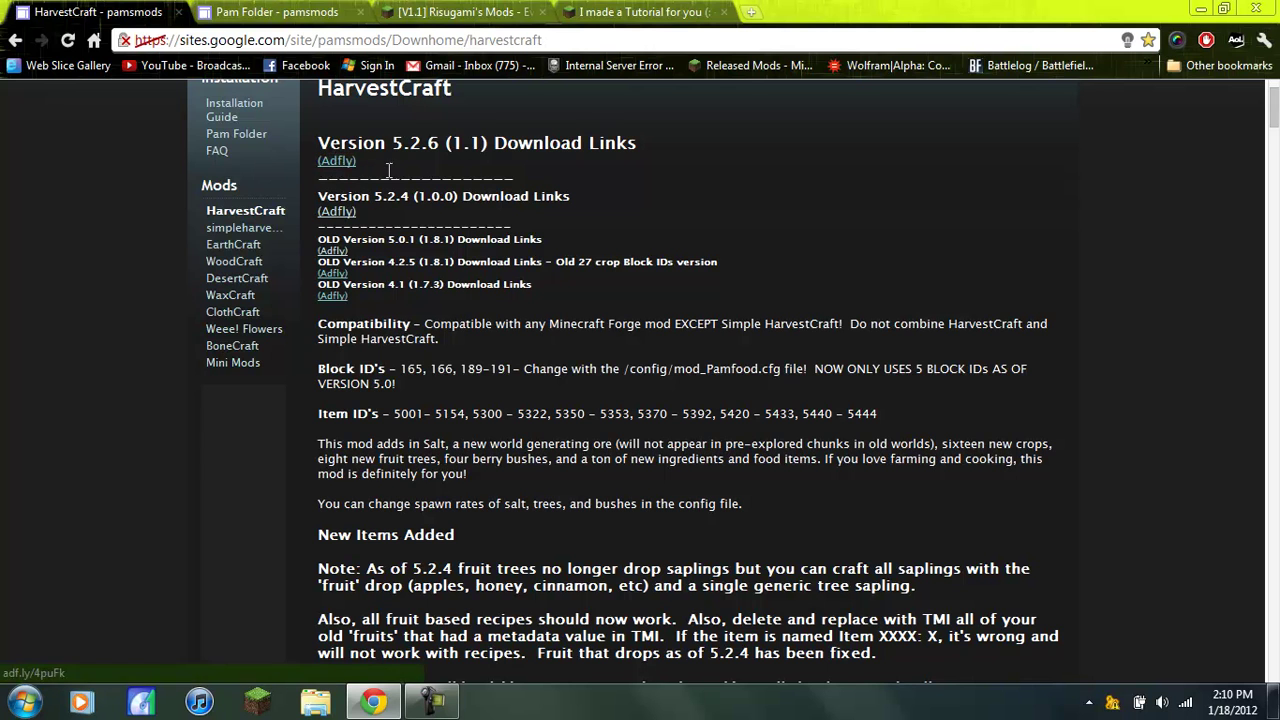
key("ctrl+2")
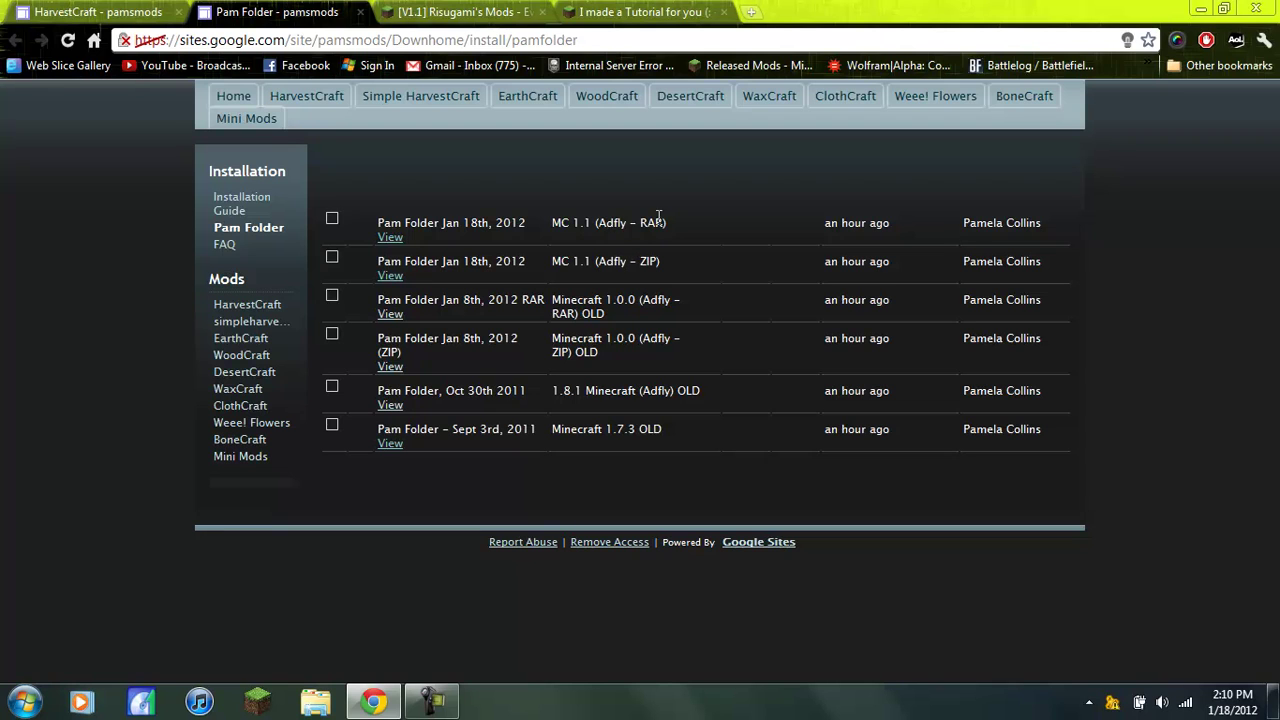
- View the Adfly download page of the Jan 18th, 2012 MC 1.1 RAR Pam Folder and close it again
left_click(388, 240)
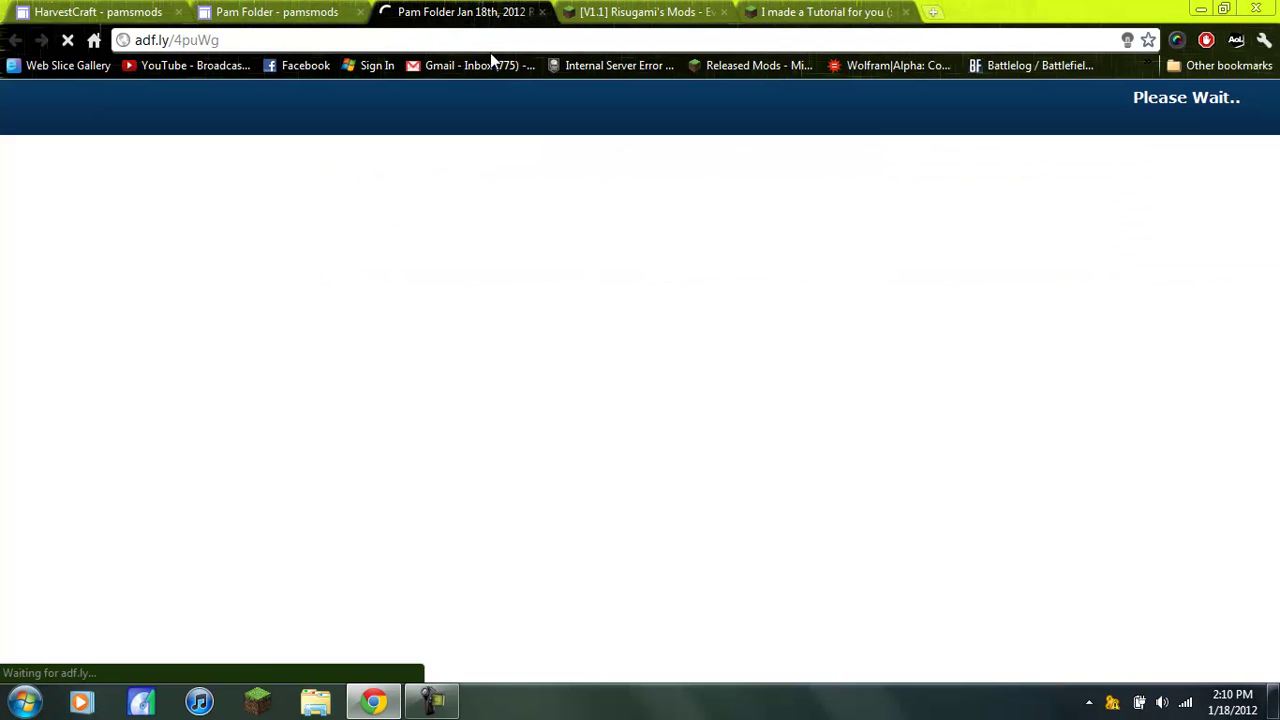
key("ctrl+2")
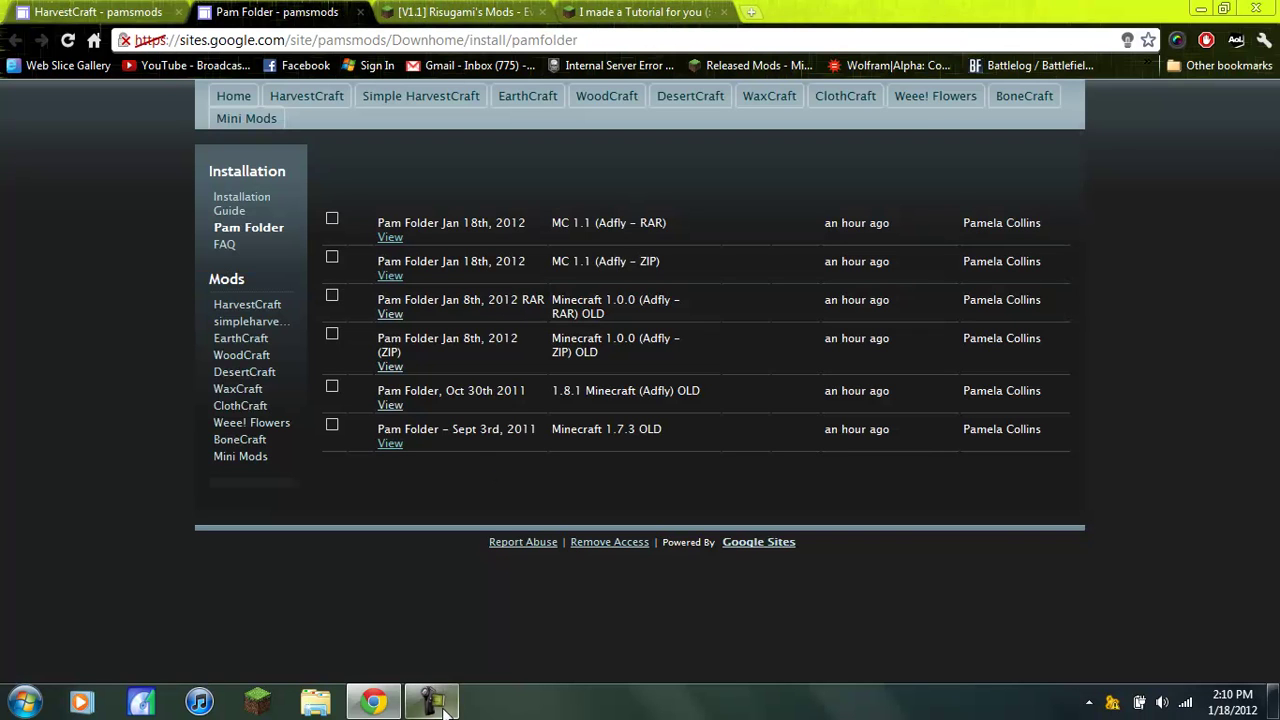
left_click(432, 700)
left_click(1190, 618)
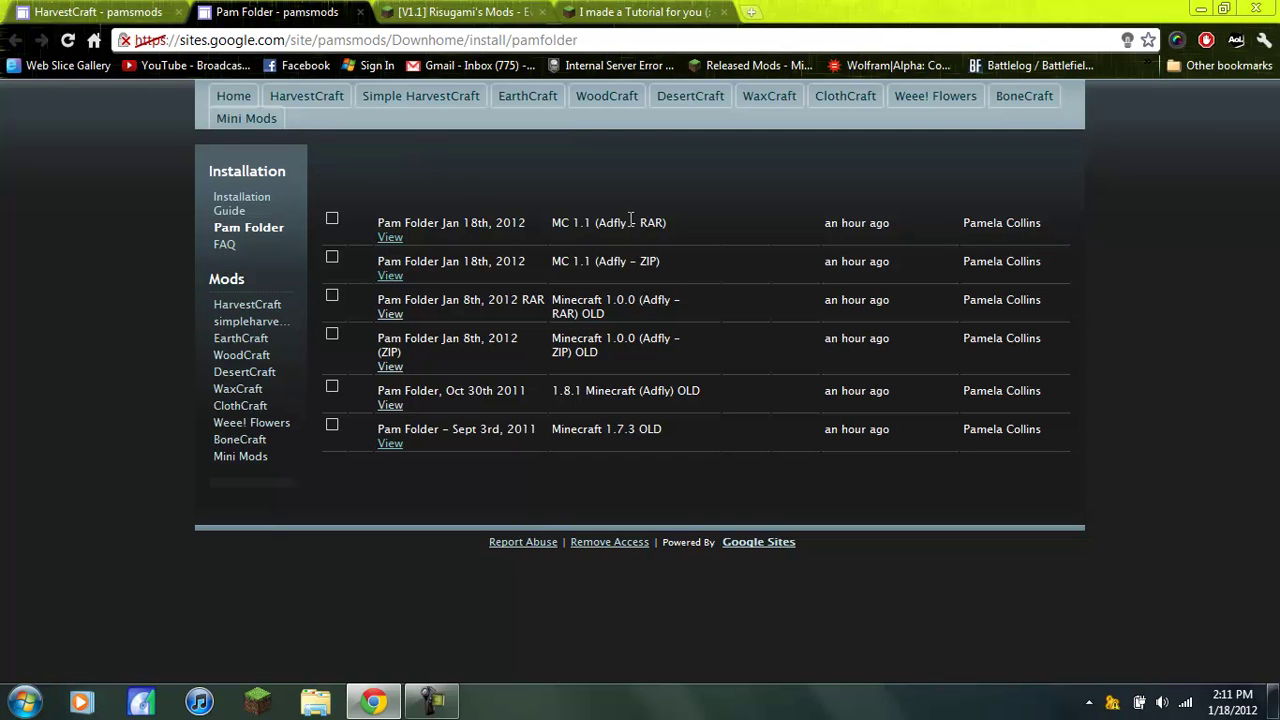
left_click(389, 238)
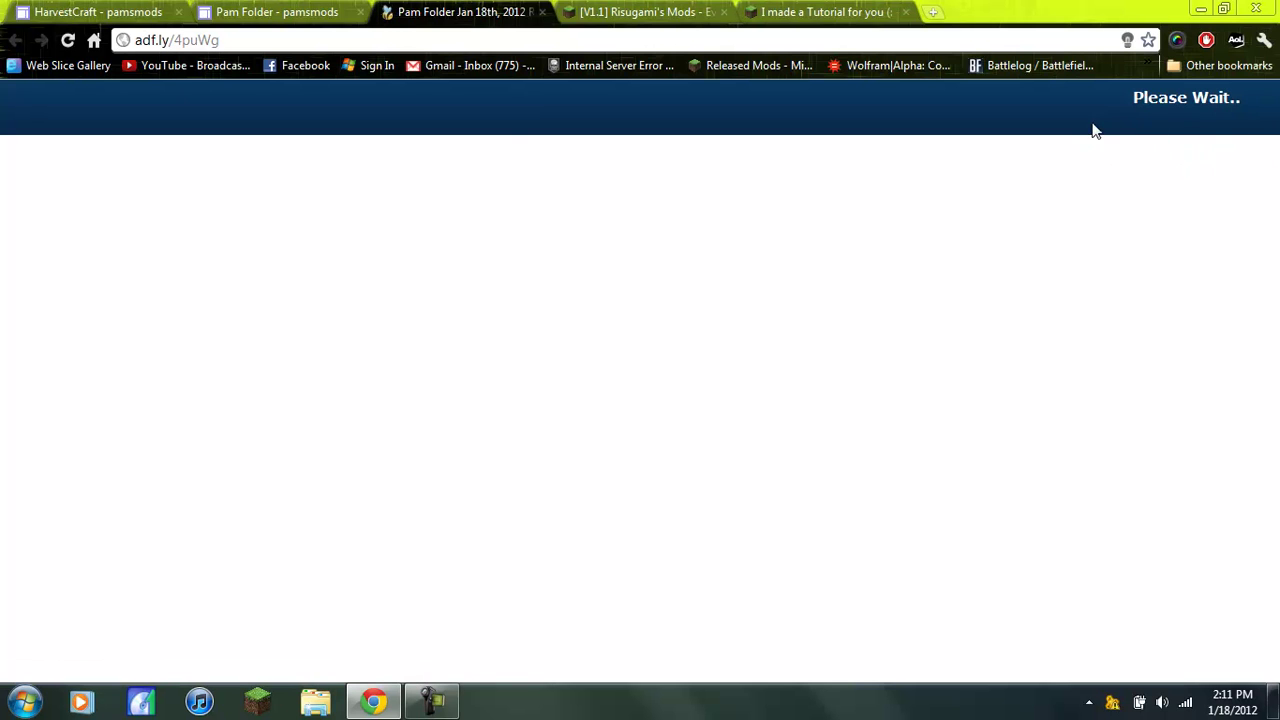
left_click(541, 12)
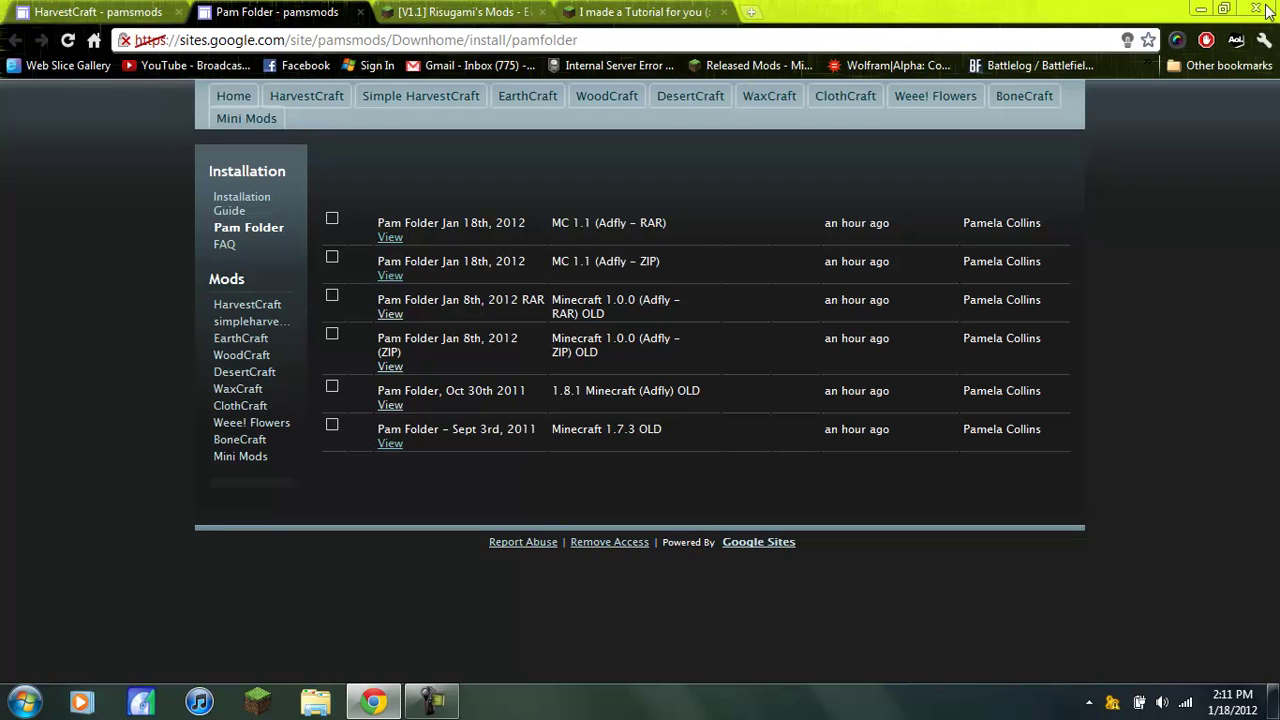
- Minimize the browser, start the Minecraft launcher and maximize its window
left_click(1200, 8)
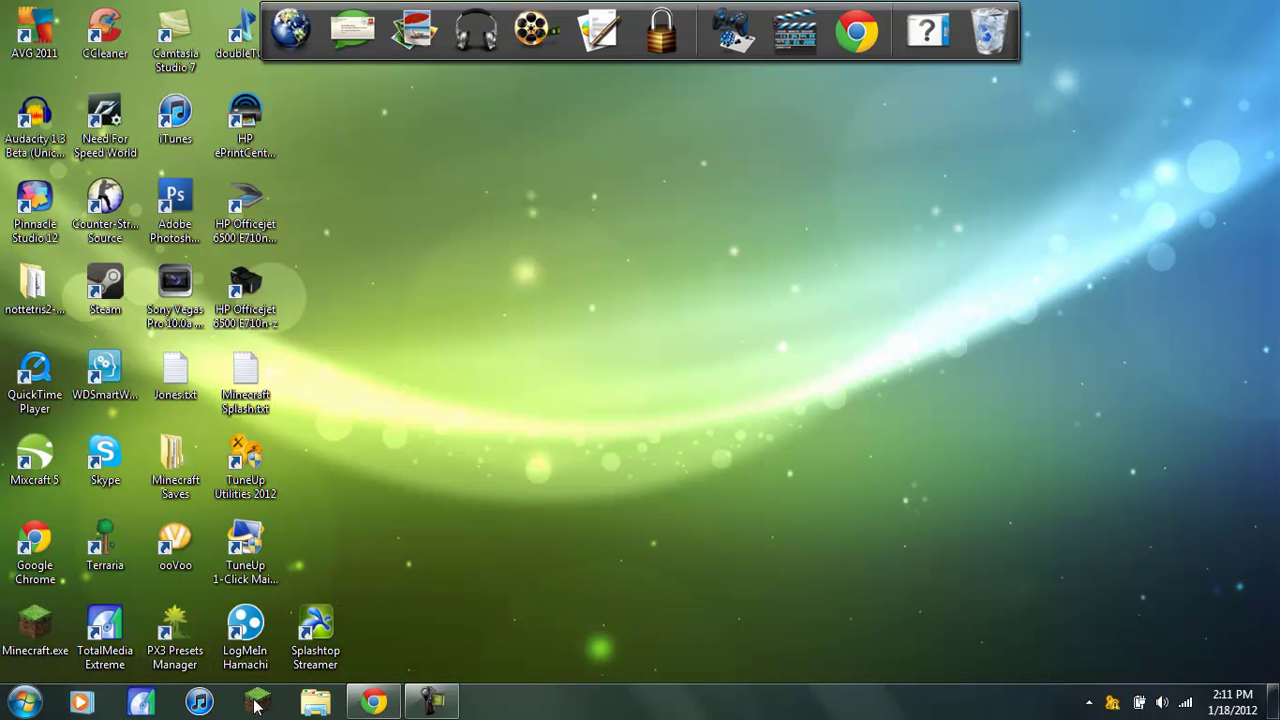
left_click(260, 703)
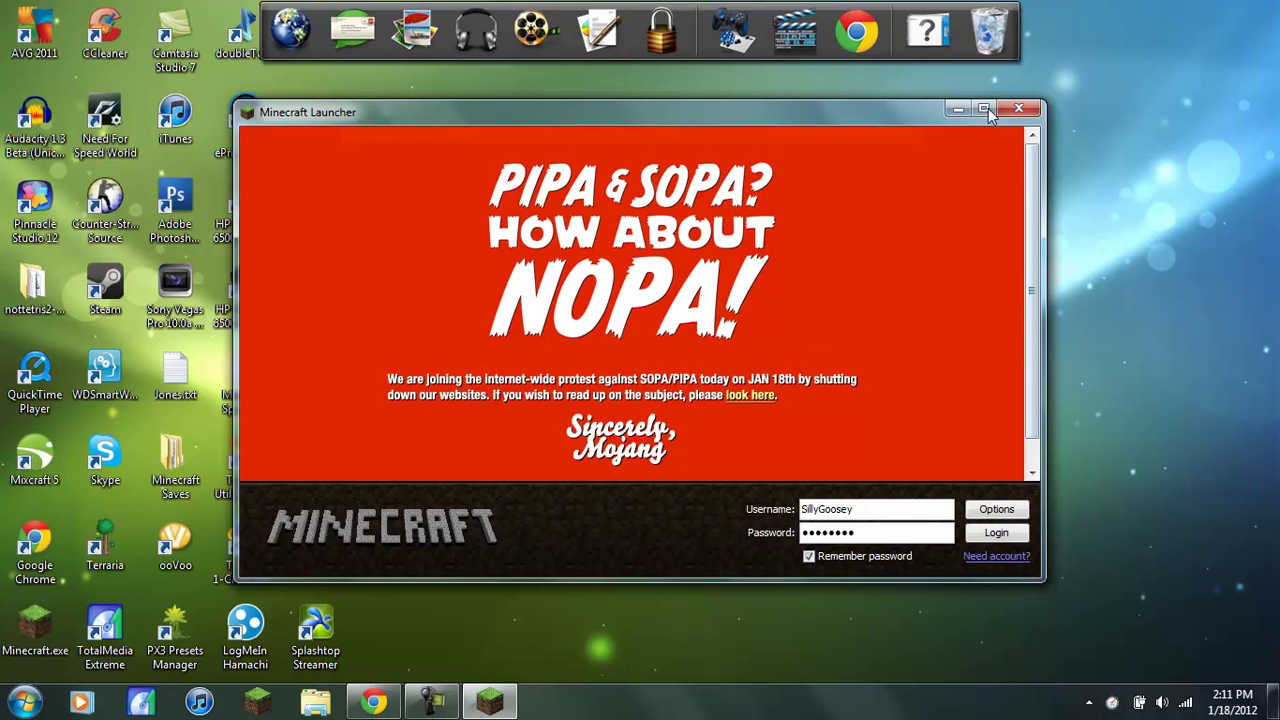
left_click(984, 110)
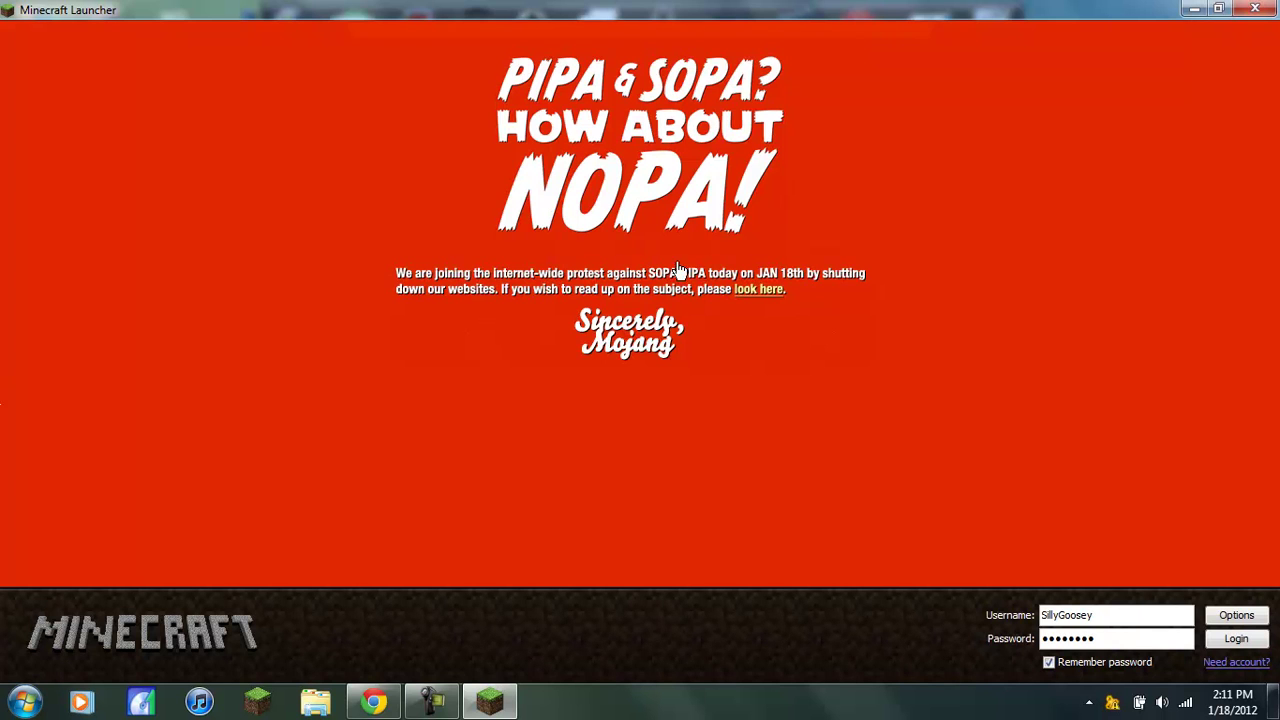
- Force a game update in the launcher options, log in to install it, and close the game
left_click(1237, 617)
left_click(715, 336)
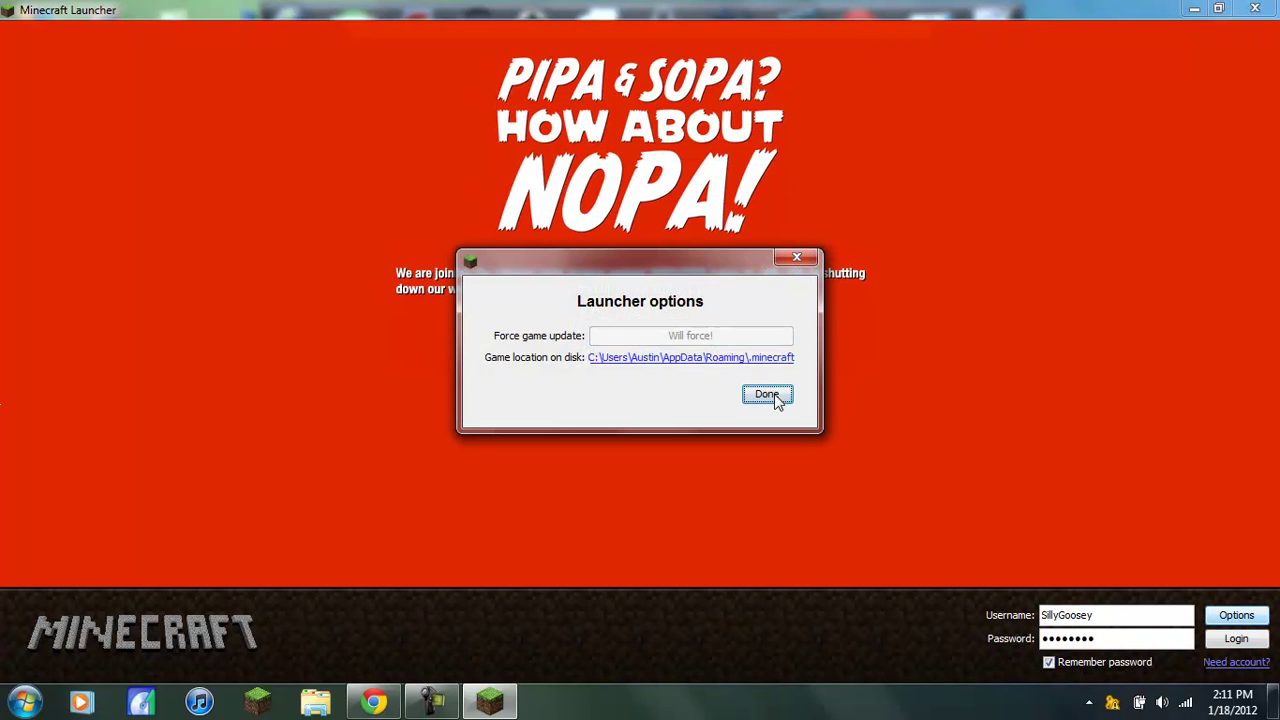
left_click(768, 395)
left_click(1219, 648)
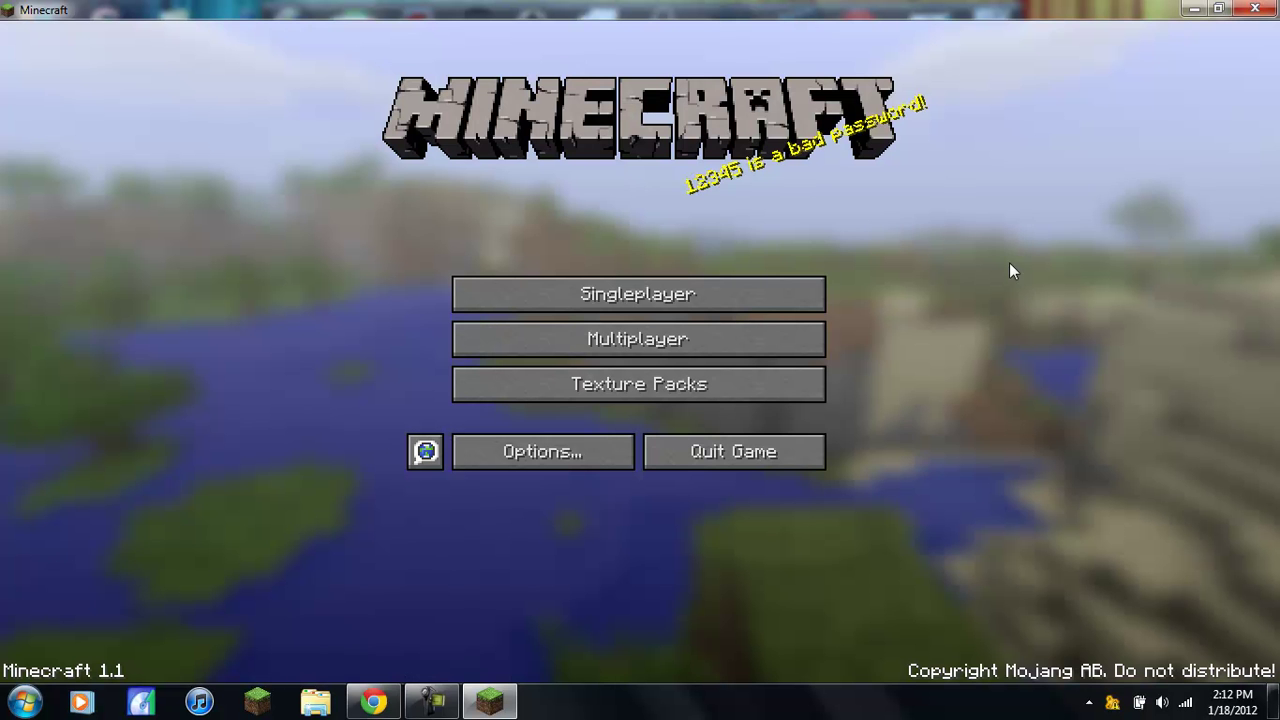
left_click(1256, 9)
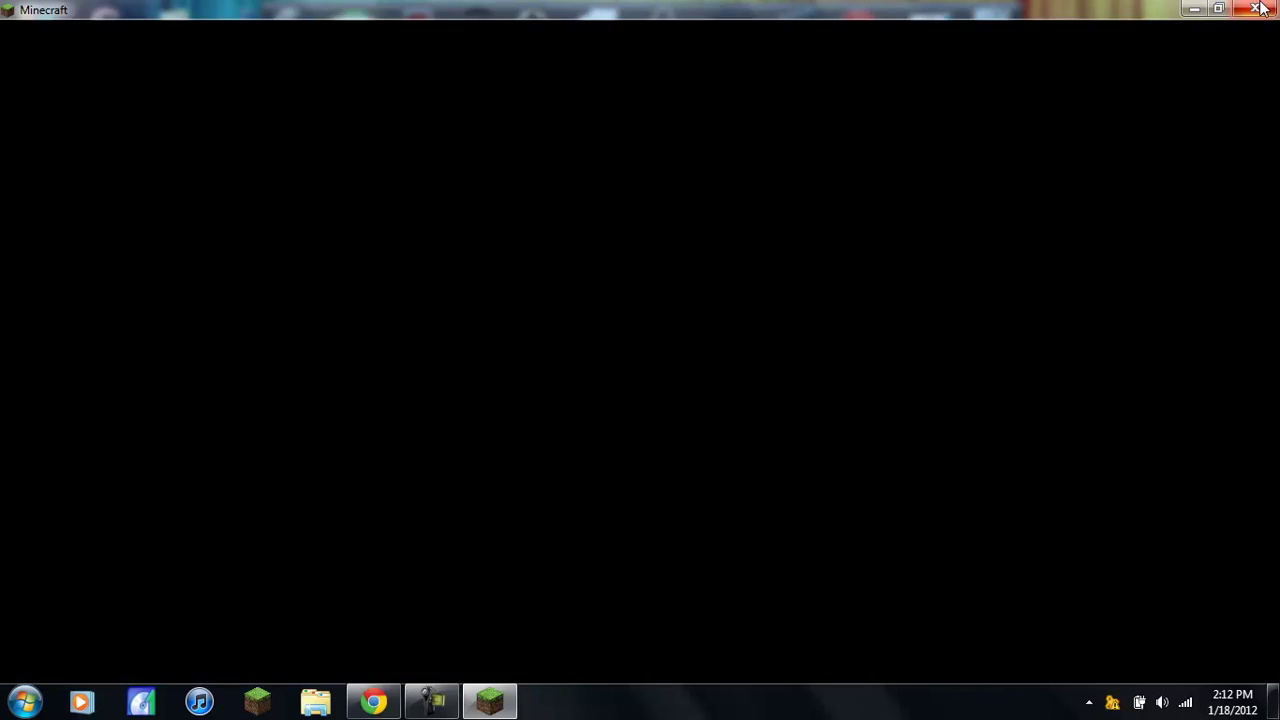
- Open the %appdata% folder through the Windows Run dialog and snap its window to half of the screen
left_click(26, 701)
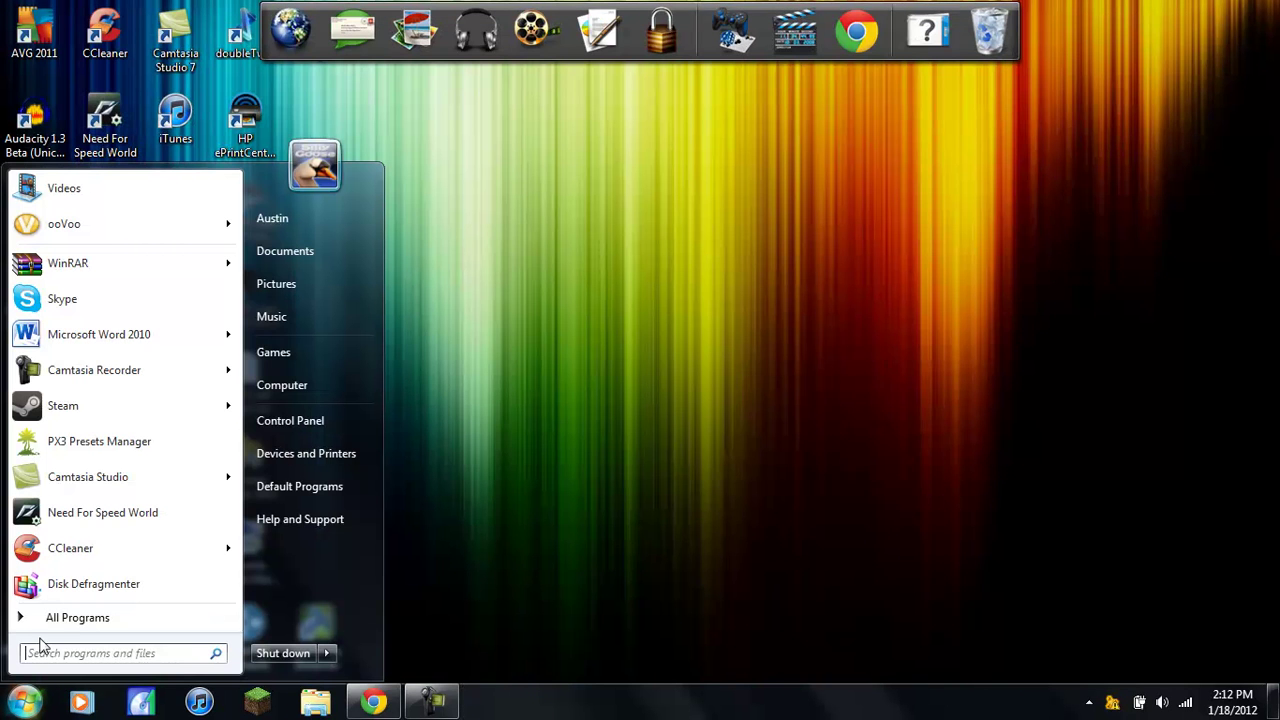
type("run")
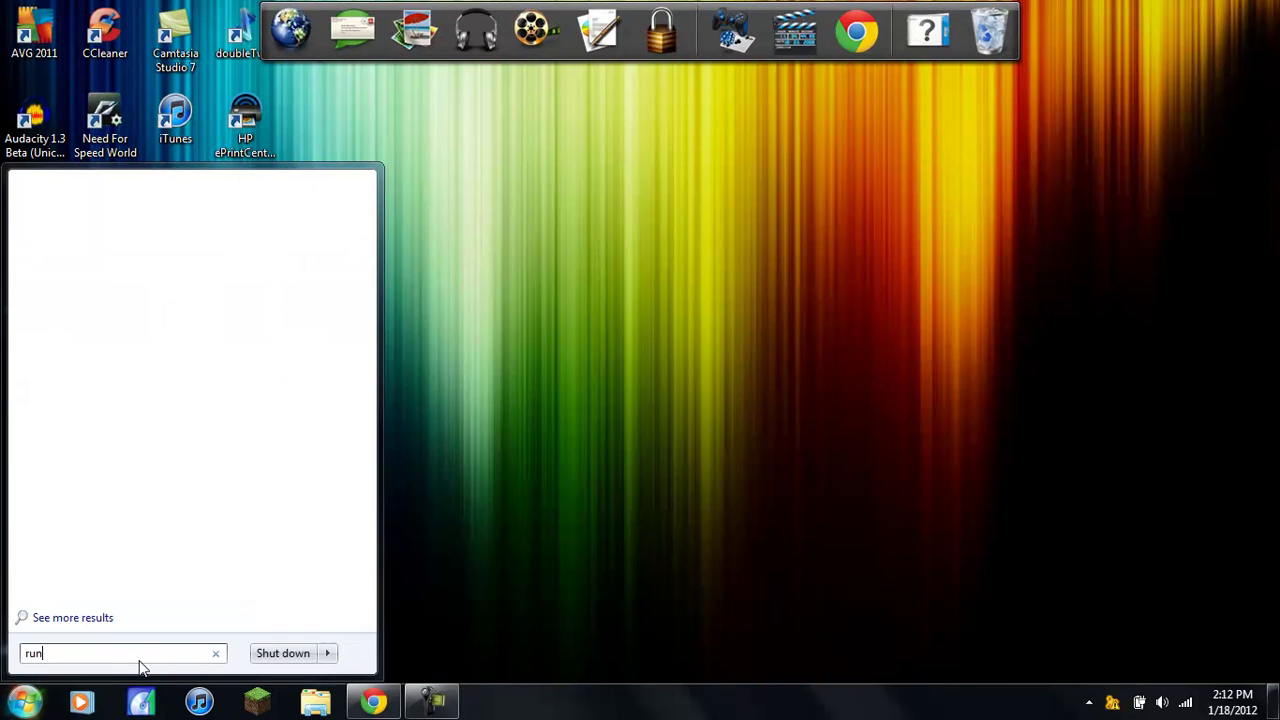
key("Return")
key("BackSpace")
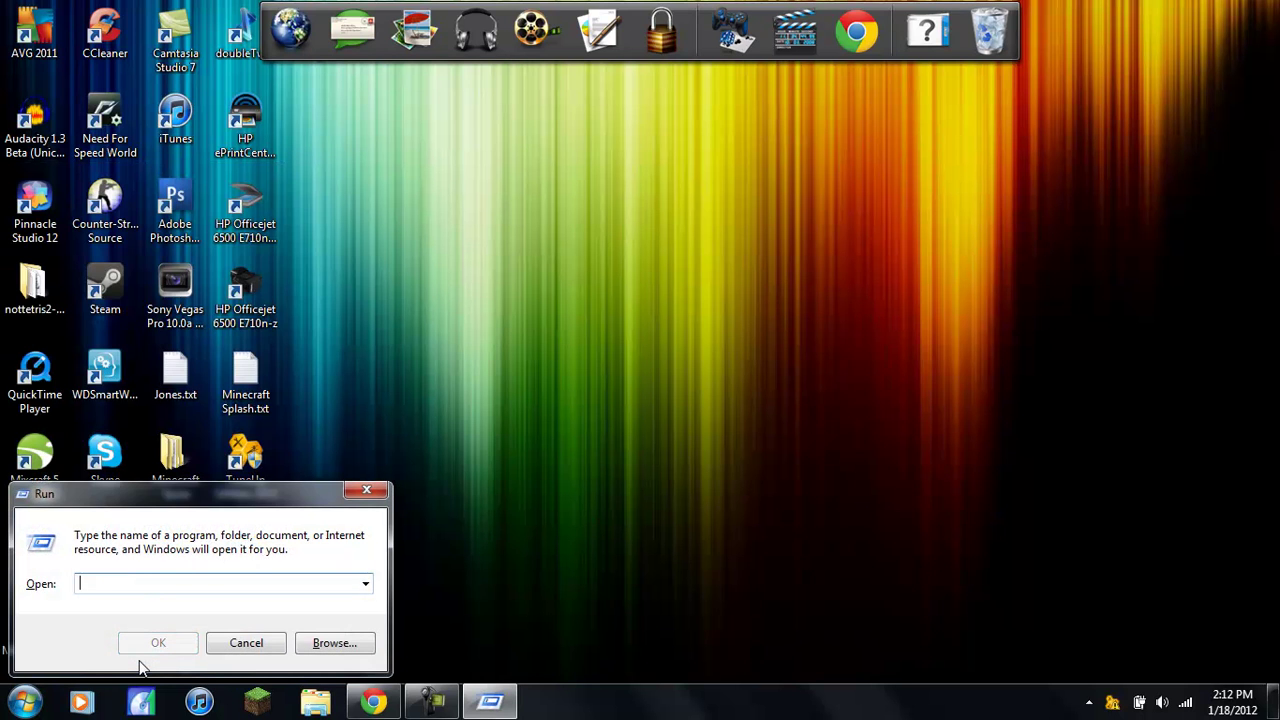
type("%app")
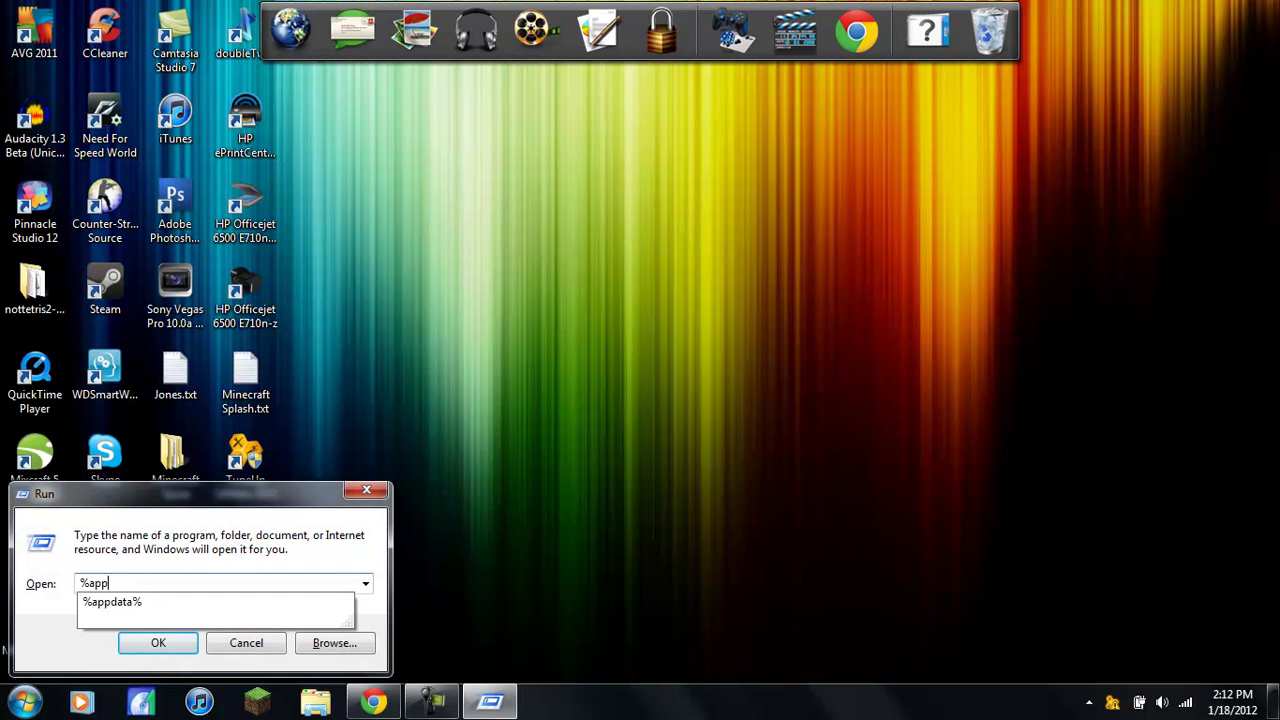
type("data%")
left_click(145, 645)
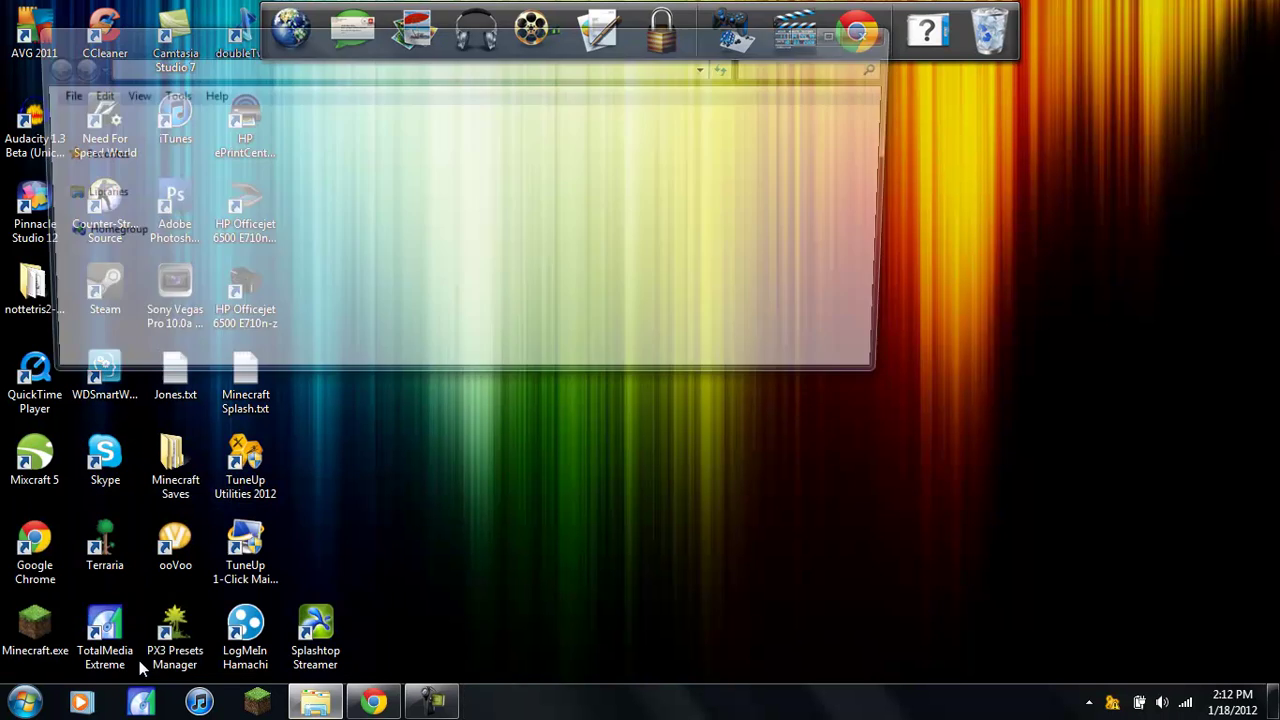
left_click_drag(185, 55, 2, 38)
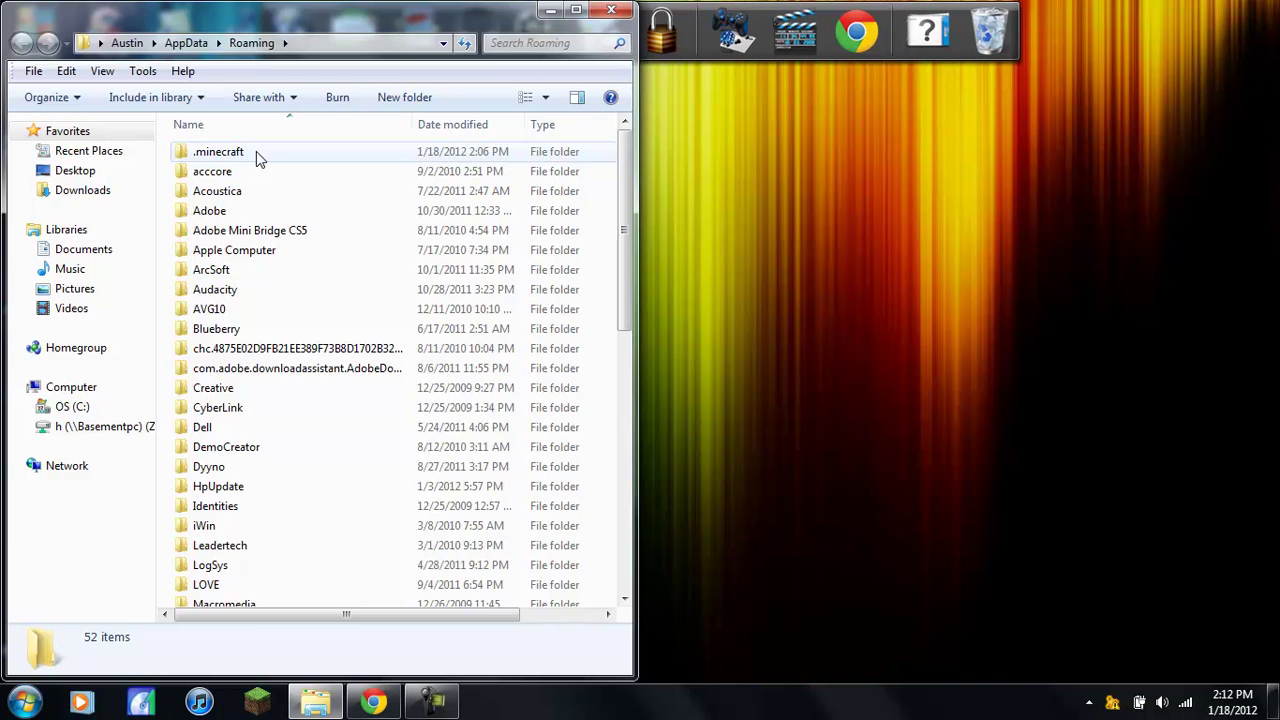
- Delete Pam's Harvestcraft 5.2.6 (MC 1.1).zip from the mods folder inside .minecraft
double_click(256, 151)
double_click(283, 195)
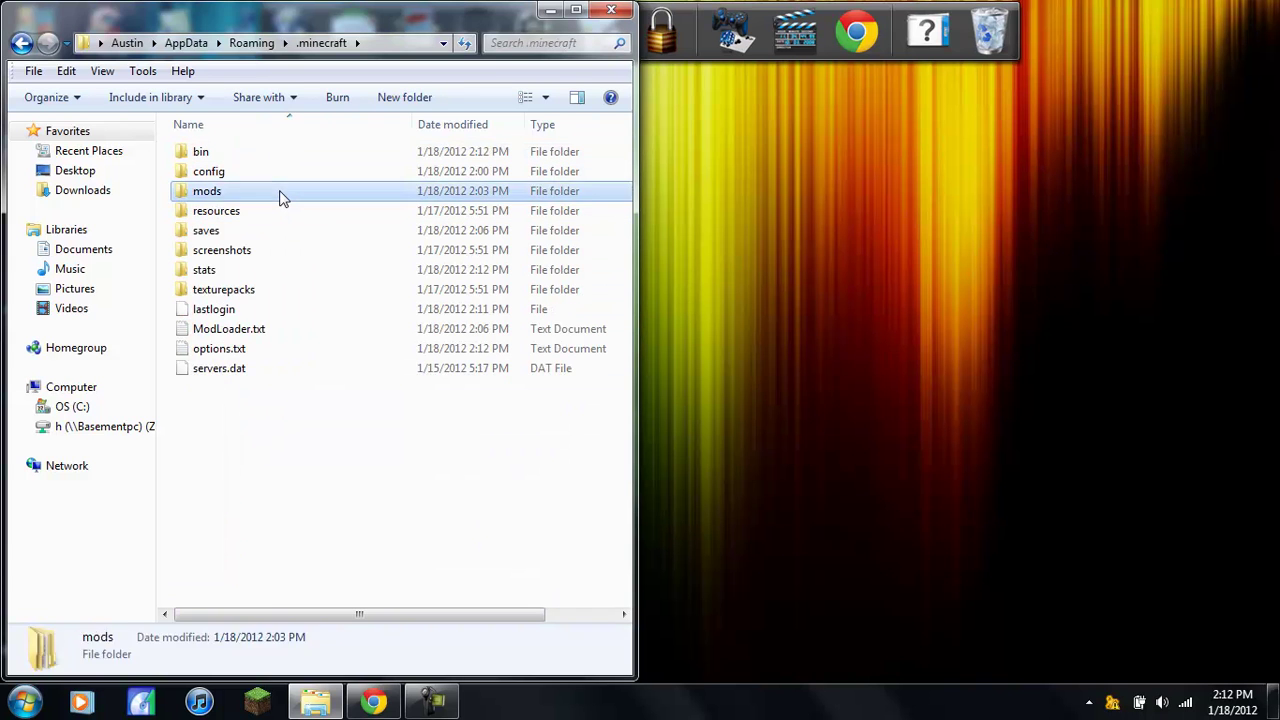
left_click(281, 193)
key("Delete")
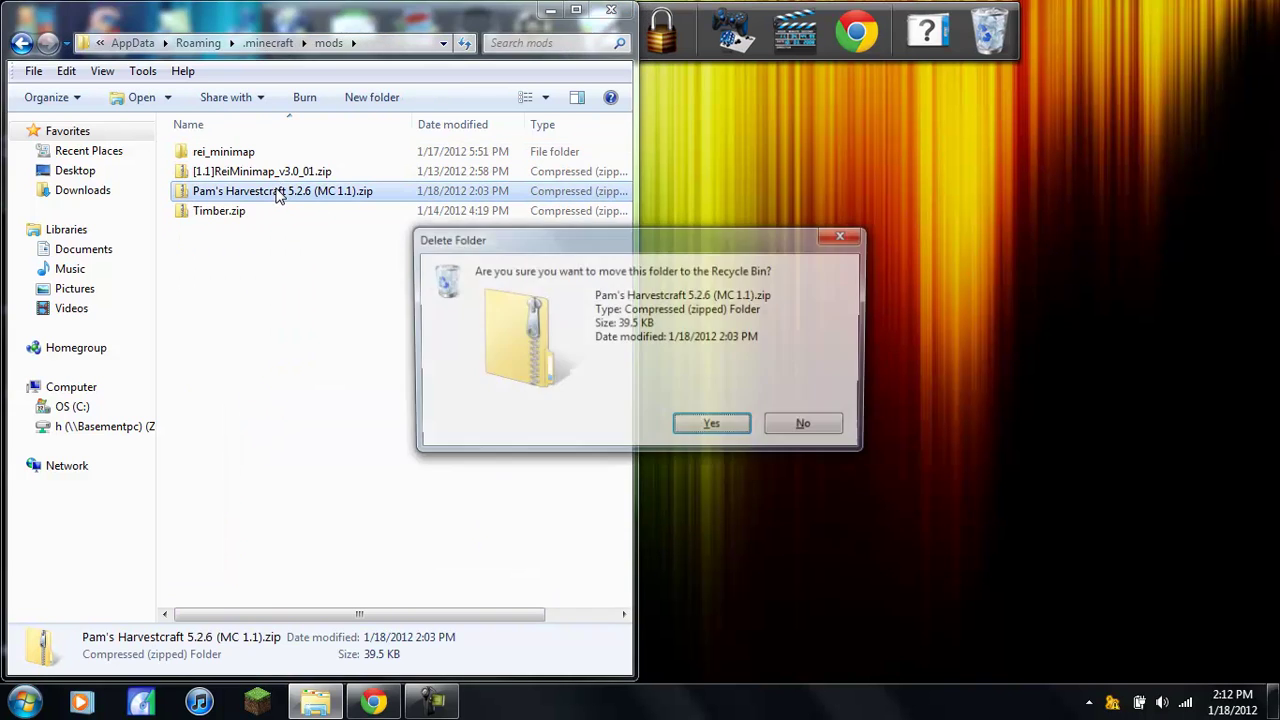
key("Return")
- Open minecraft.jar from the .minecraft bin folder in WinRAR
left_click(16, 47)
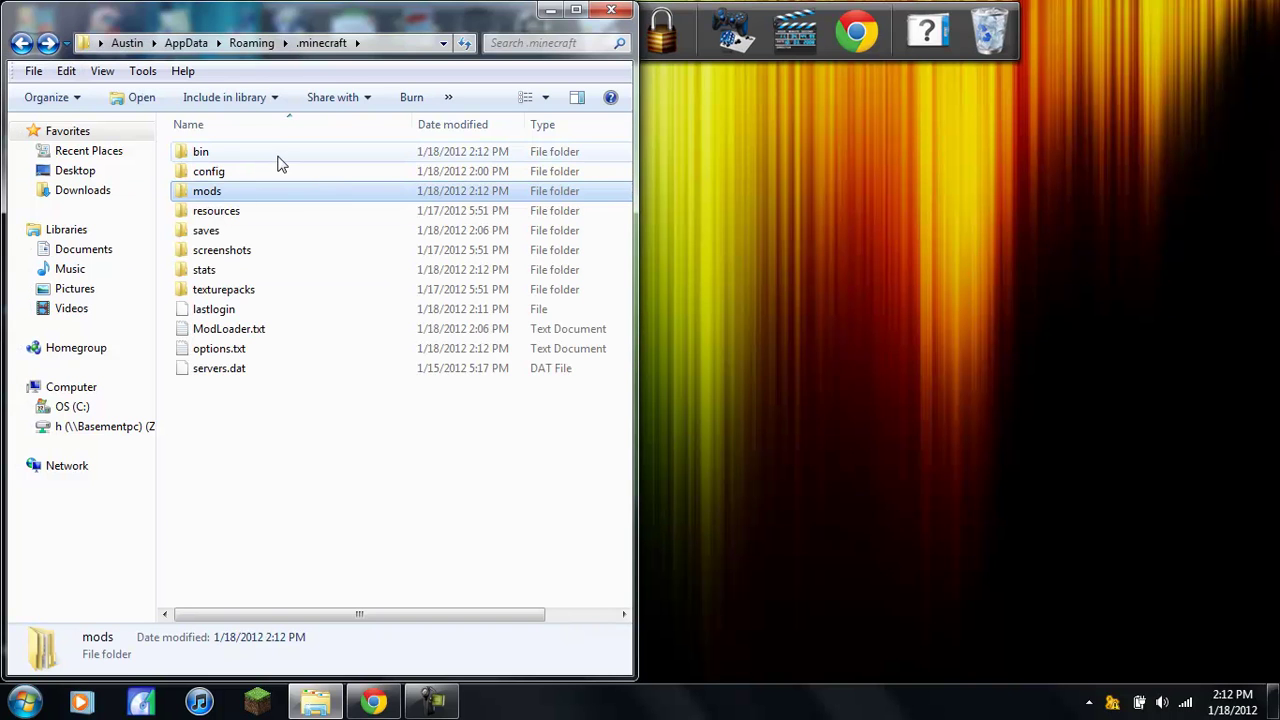
double_click(260, 155)
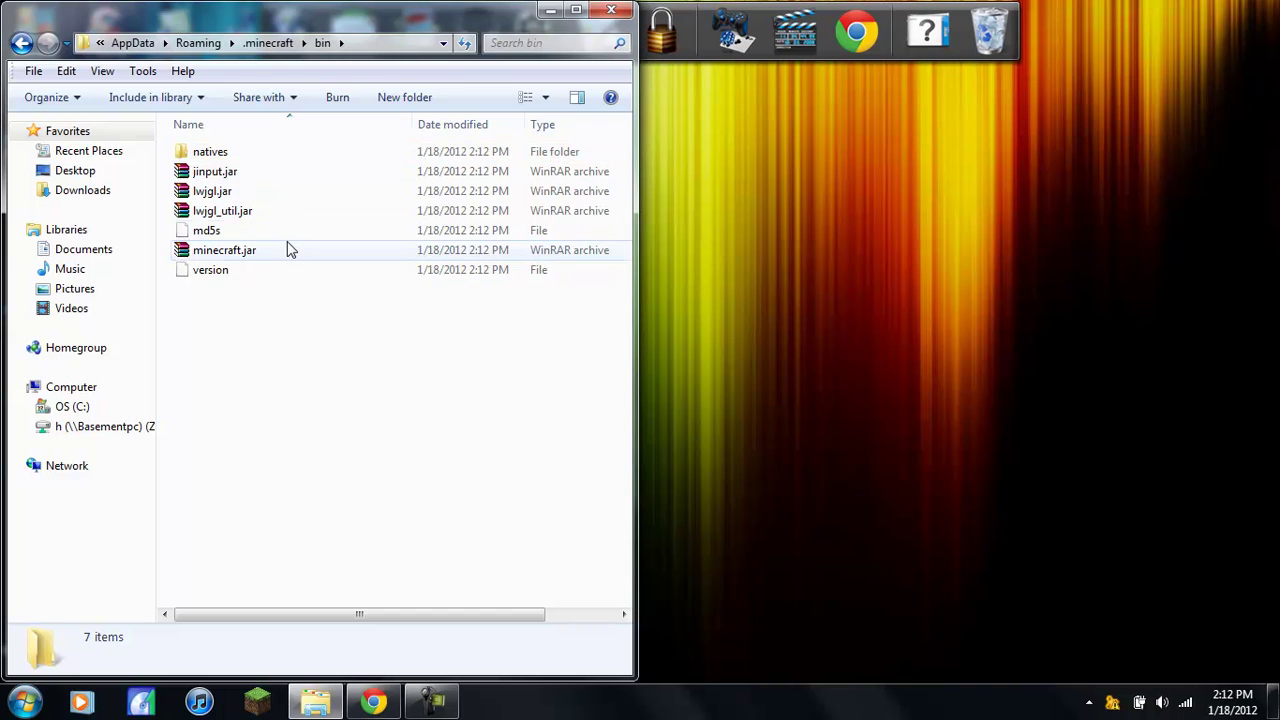
double_click(289, 249)
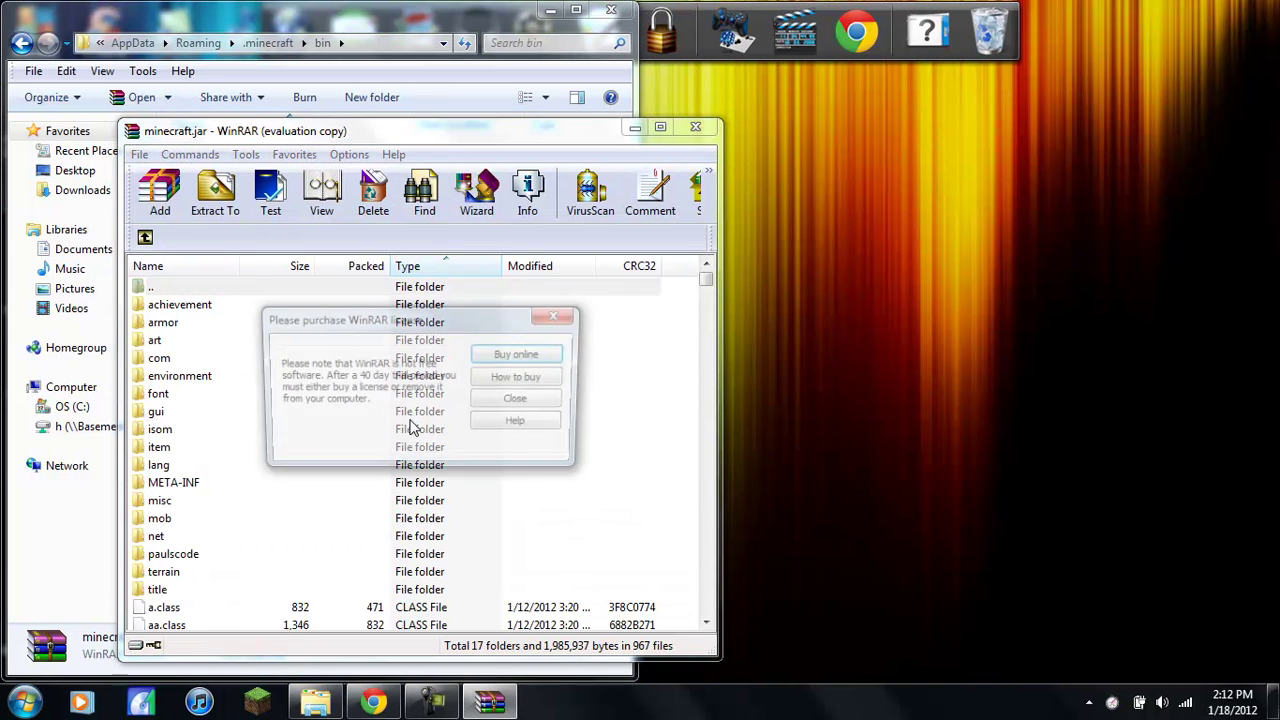
- Arrange the minecraft.jar archive beside a second Explorer window showing the Pam's Mod folder from Downloads
left_click(510, 401)
left_click_drag(396, 134, 1279, 258)
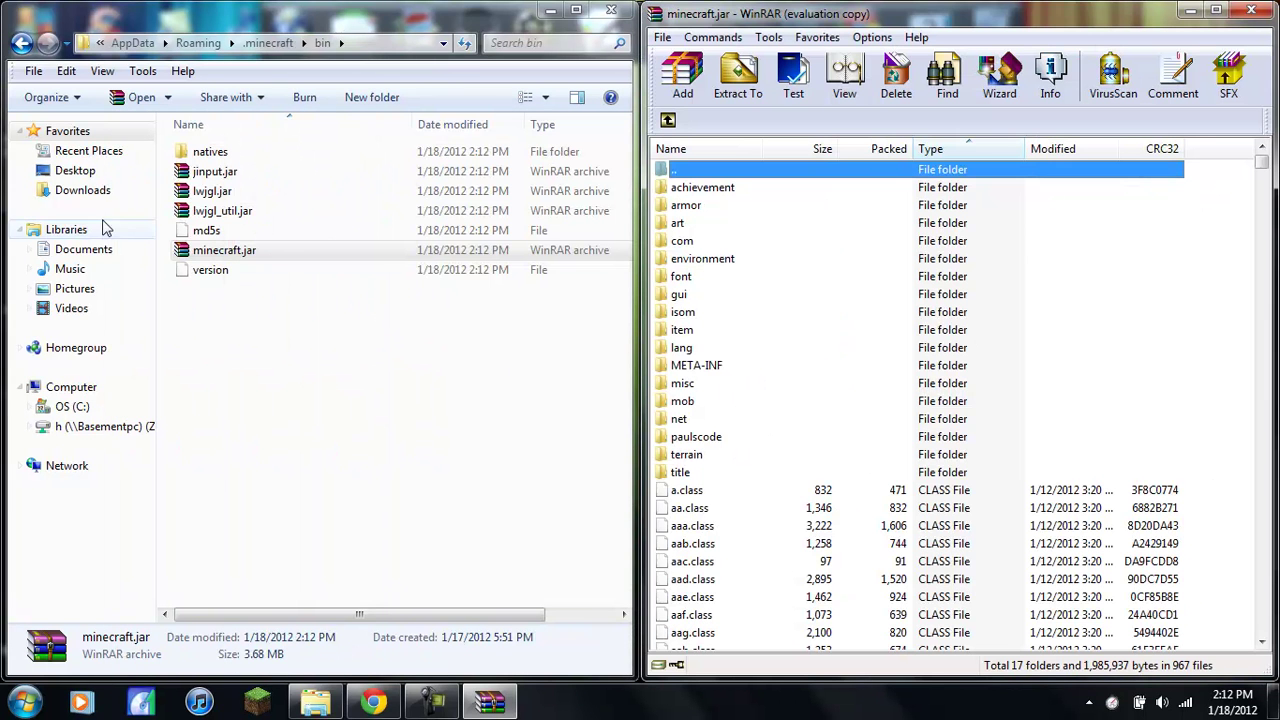
key("super")
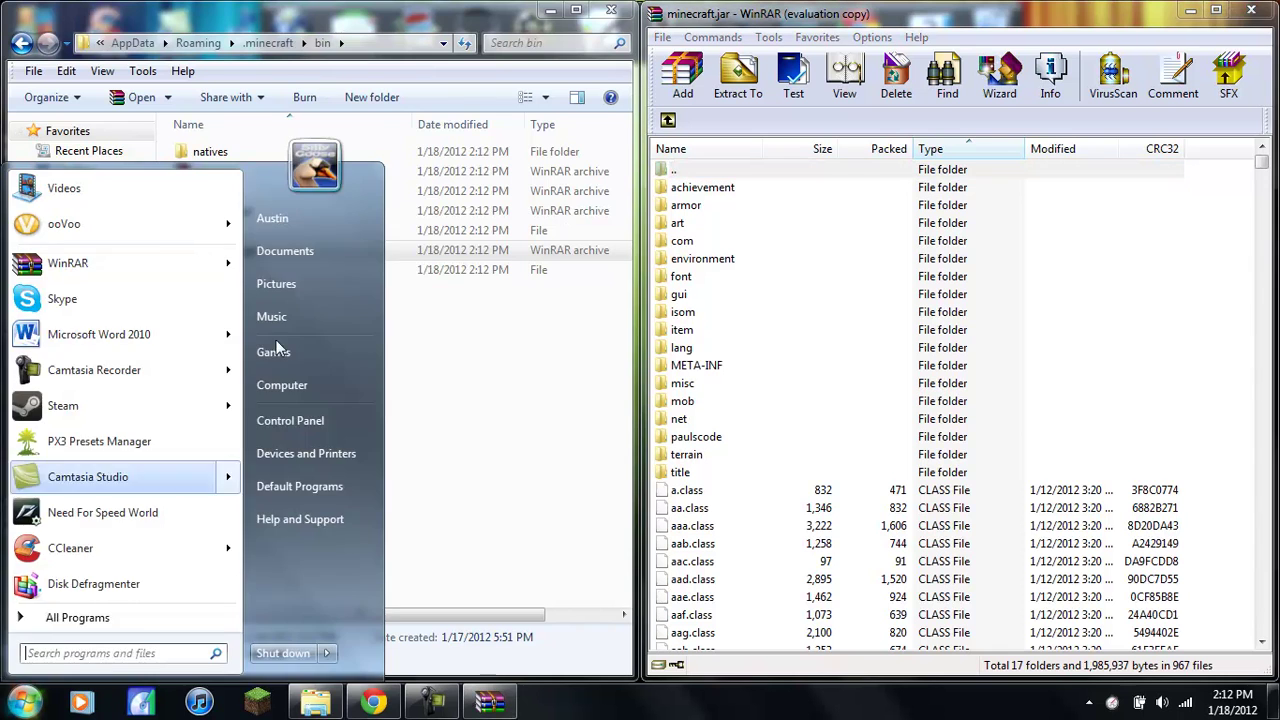
left_click(307, 246)
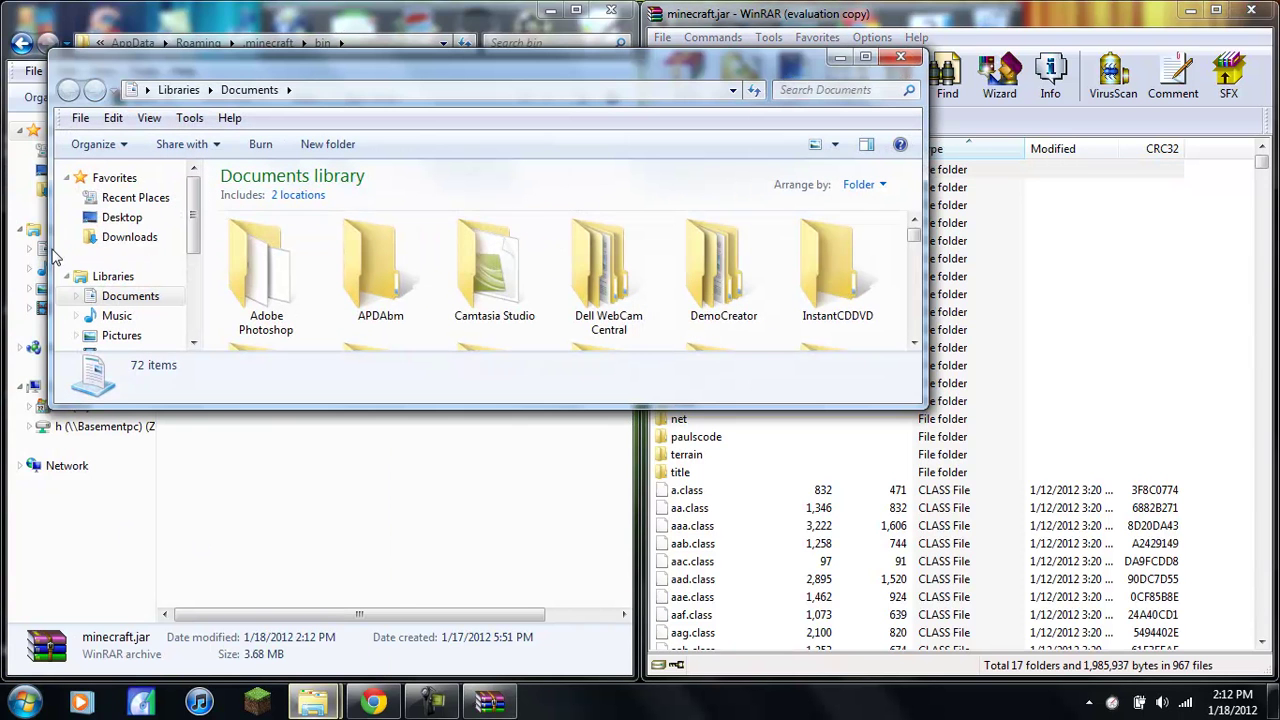
left_click_drag(480, 62, 0, 150)
left_click(104, 195)
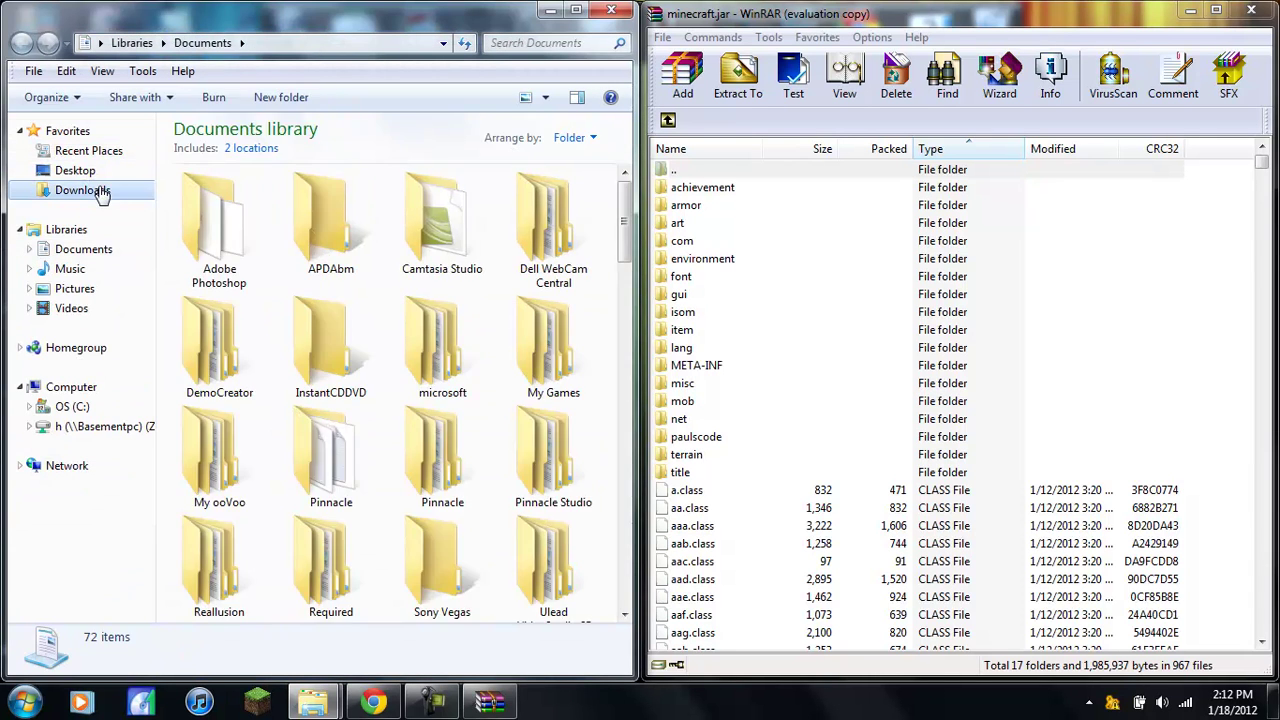
left_click(250, 187)
double_click(250, 187)
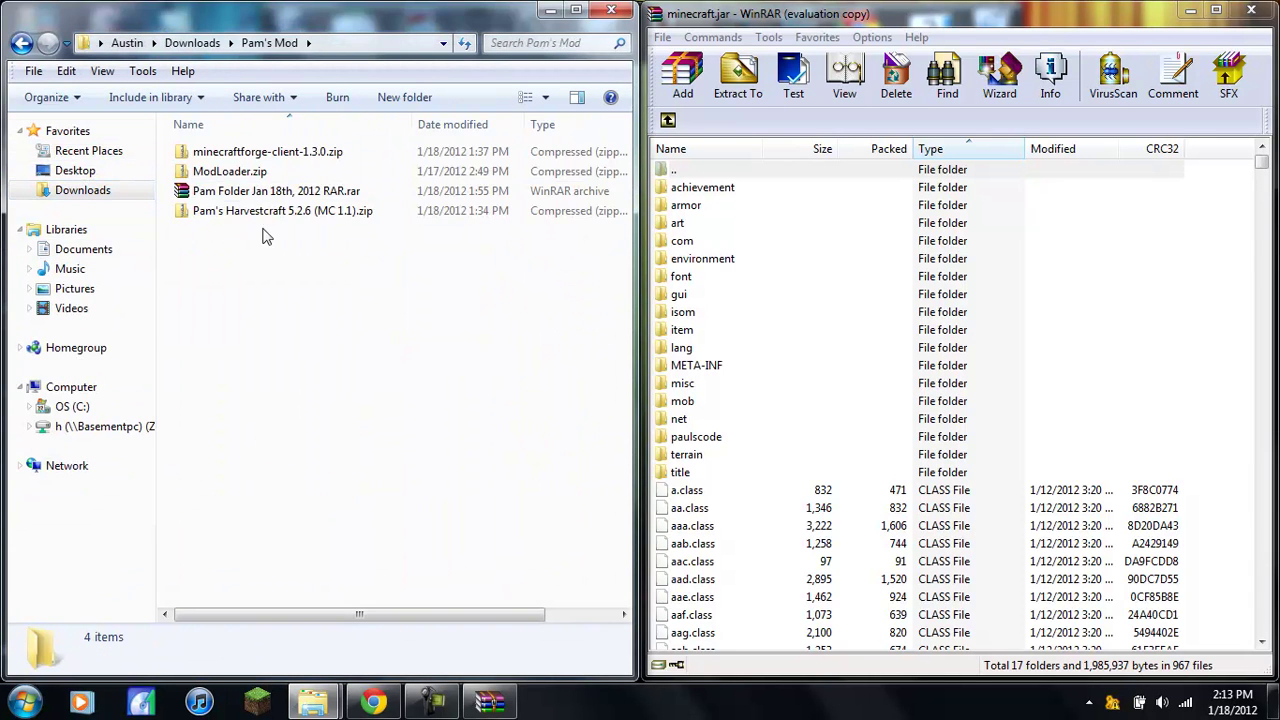
- Open ModLoader.zip in WinRAR, add all its class files to minecraft.jar, and close ModLoader.zip
left_click(253, 176)
right_click(253, 178)
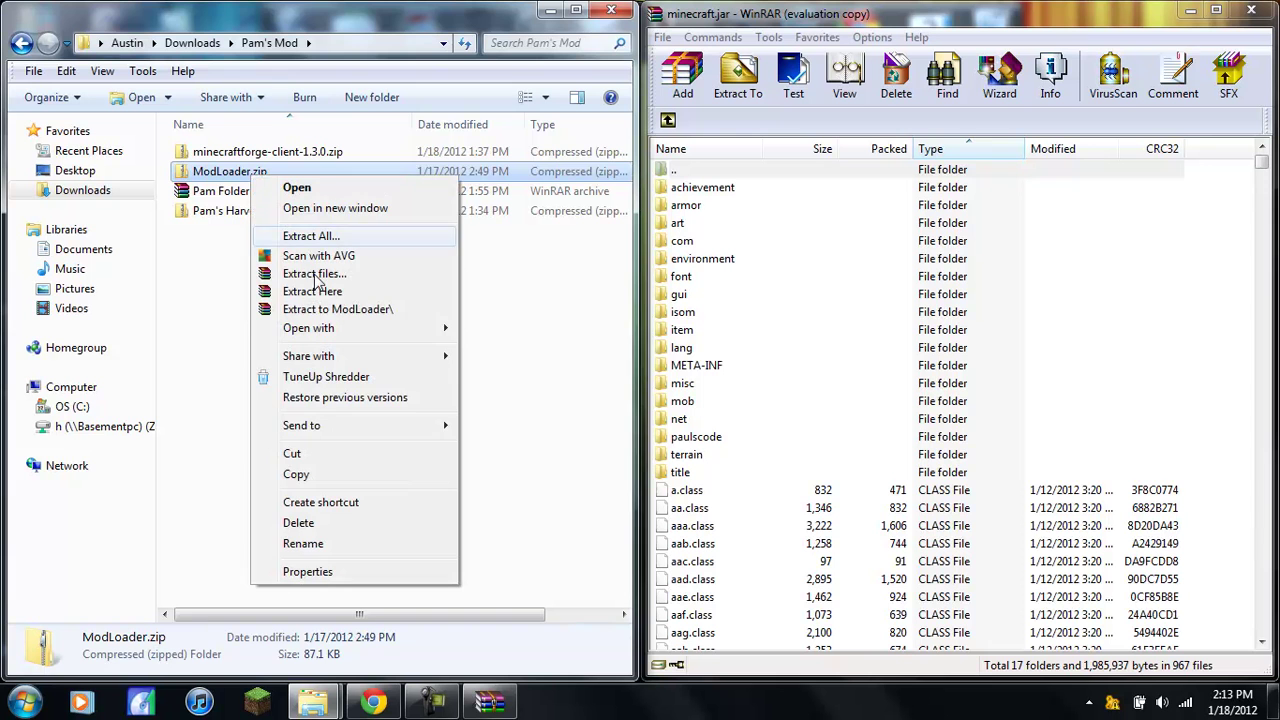
mouse_move(325, 329)
left_click(468, 348)
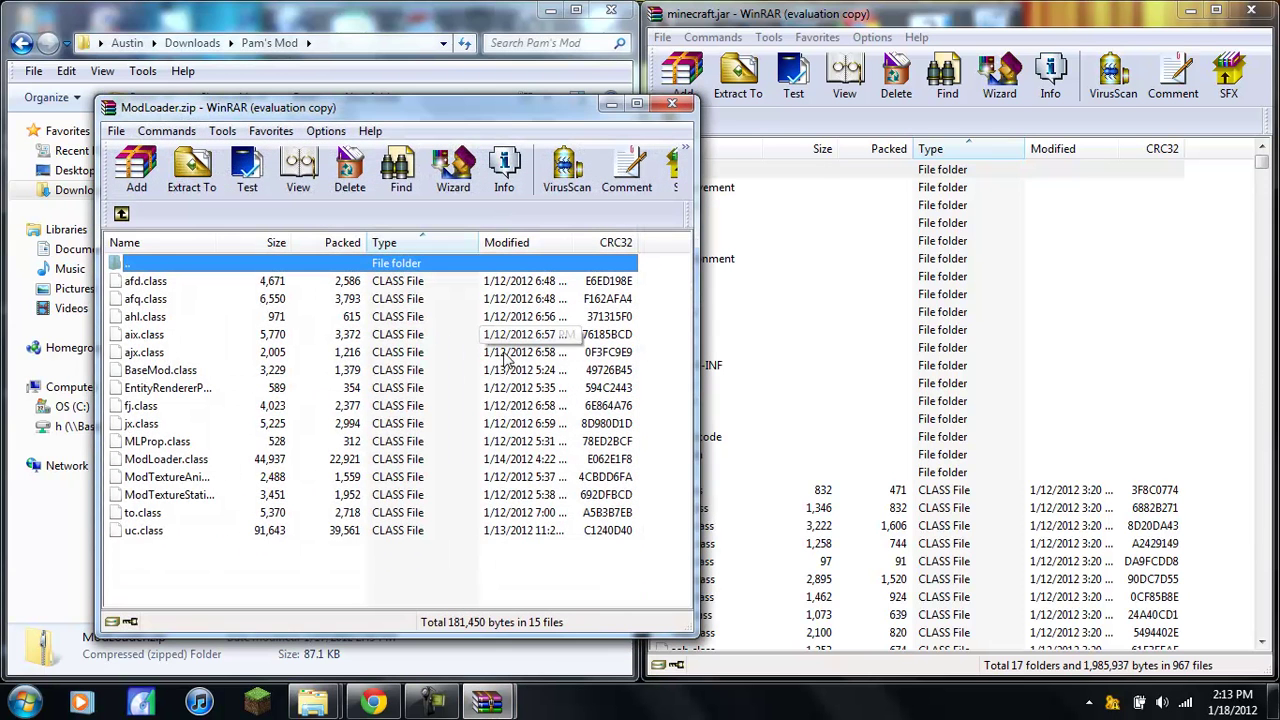
left_click(482, 380)
left_click_drag(447, 548, 818, 570)
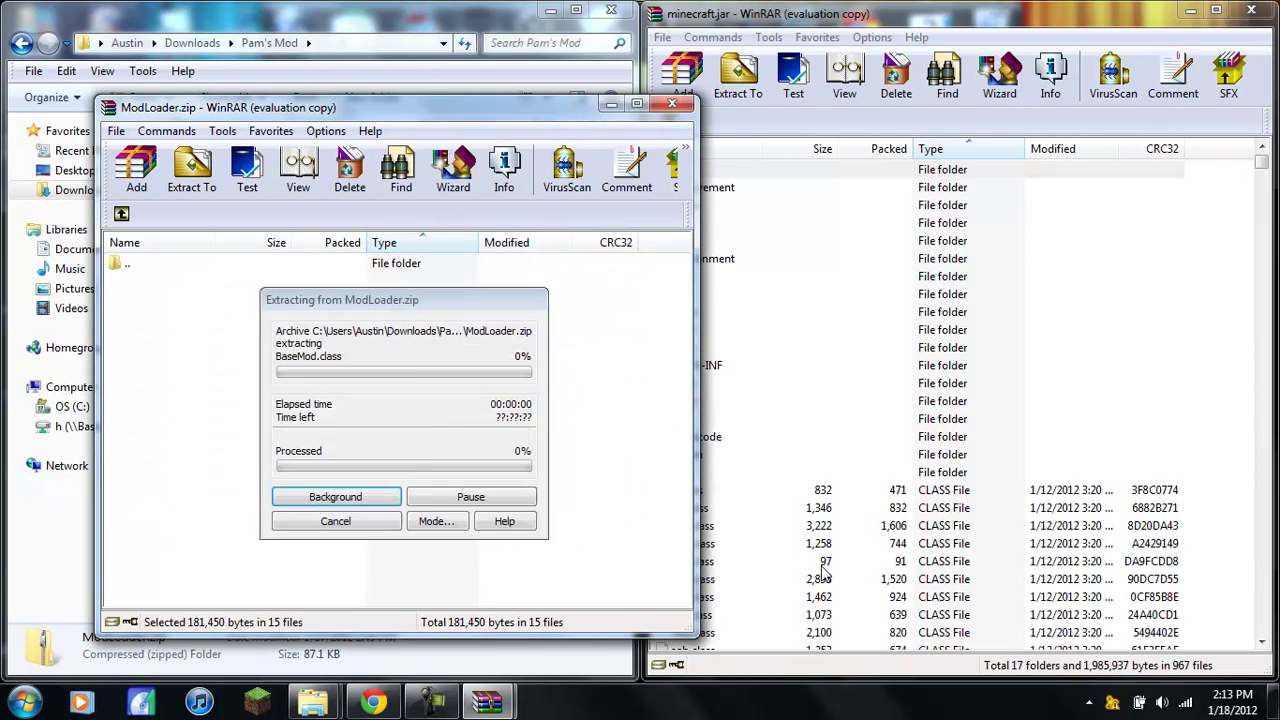
key("Return")
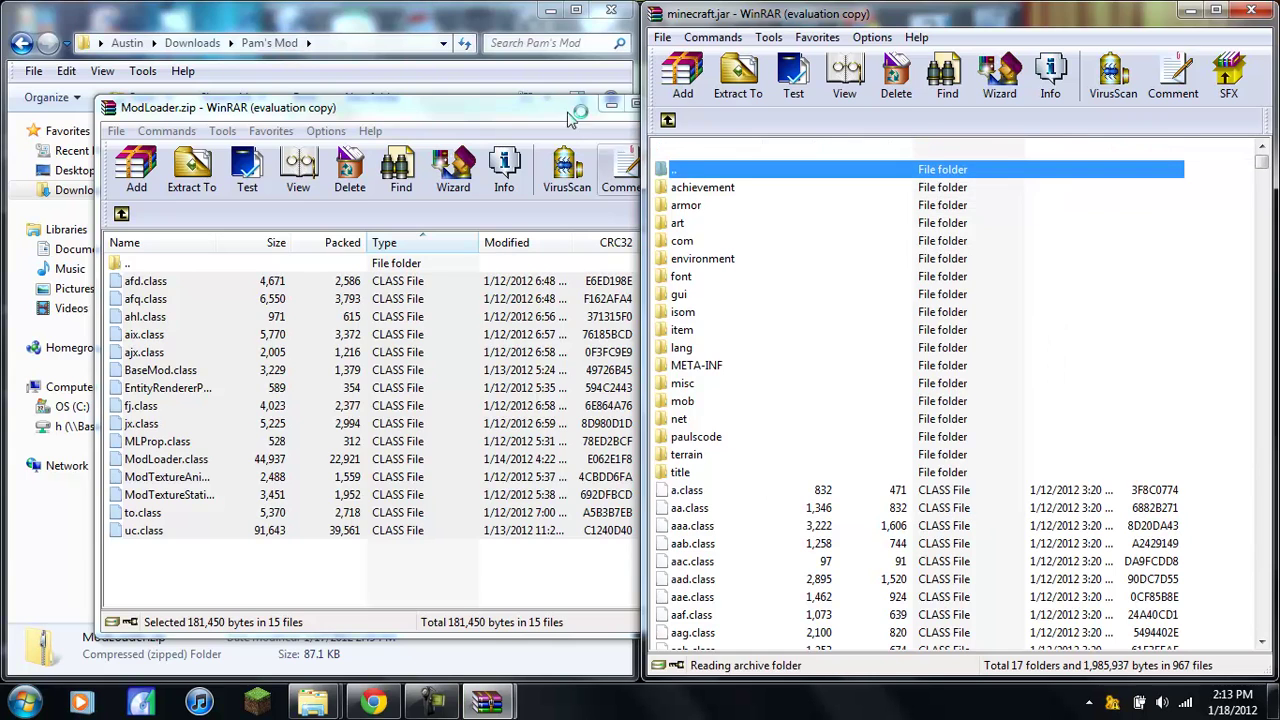
key("Escape")
- Open minecraftforge-client-1.3.0.zip in WinRAR and place its window beside minecraft.jar
left_click(320, 152)
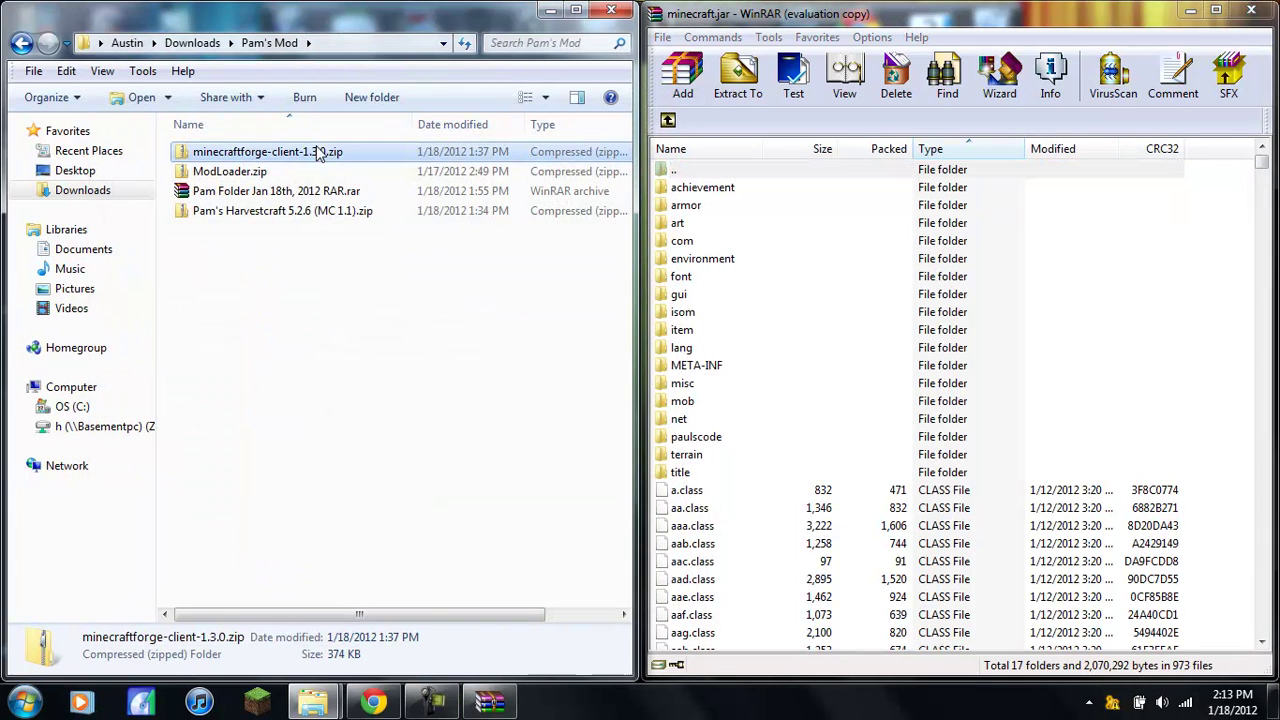
right_click(318, 152)
mouse_move(416, 300)
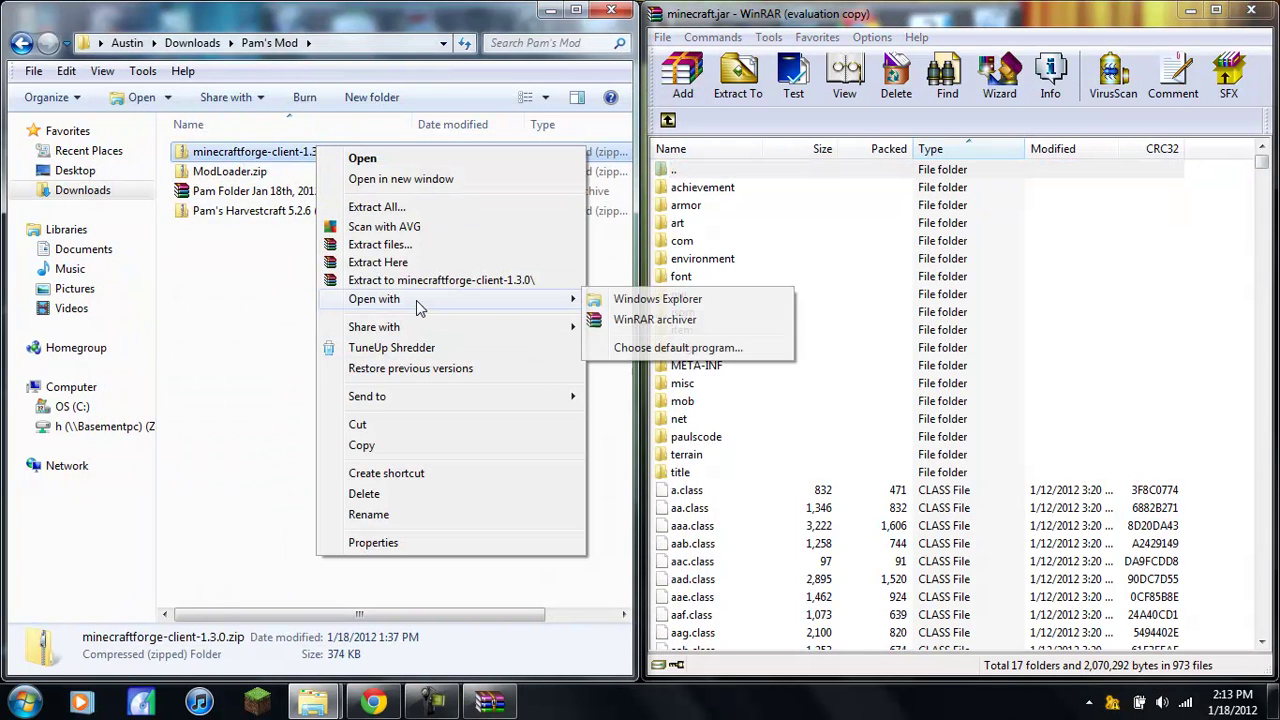
left_click(632, 299)
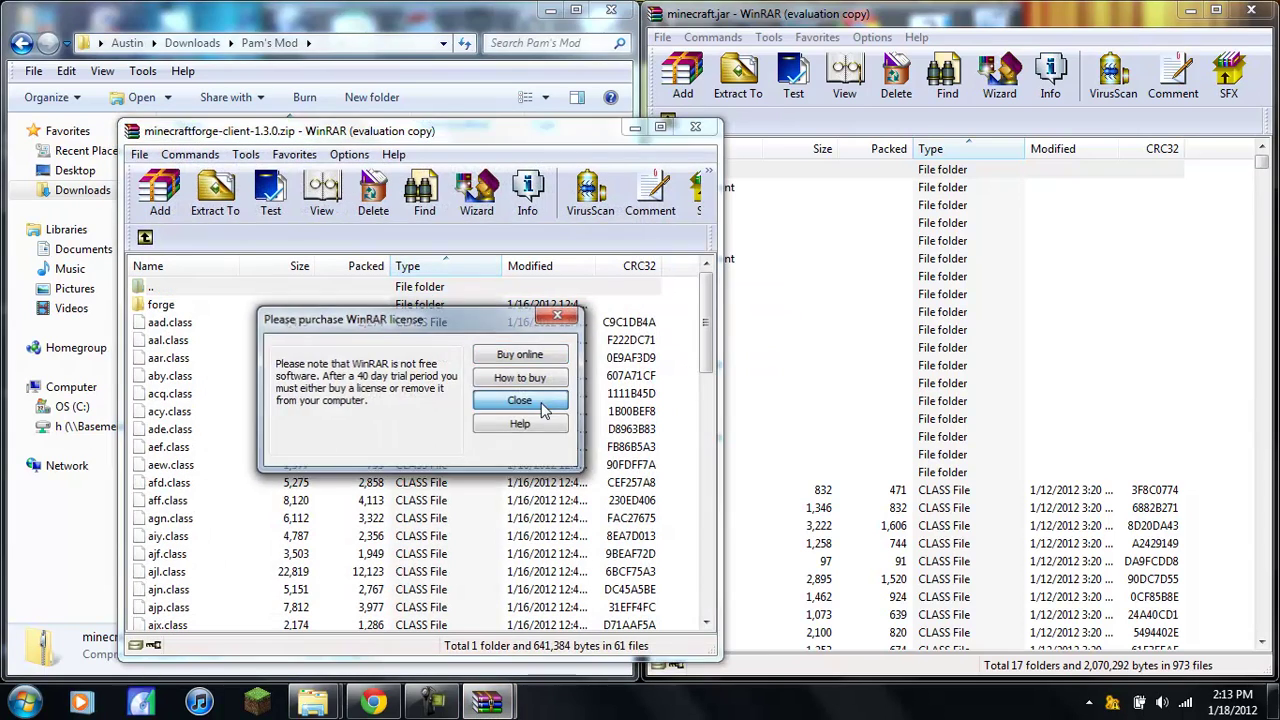
left_click(520, 400)
left_click_drag(420, 131, 48, 150)
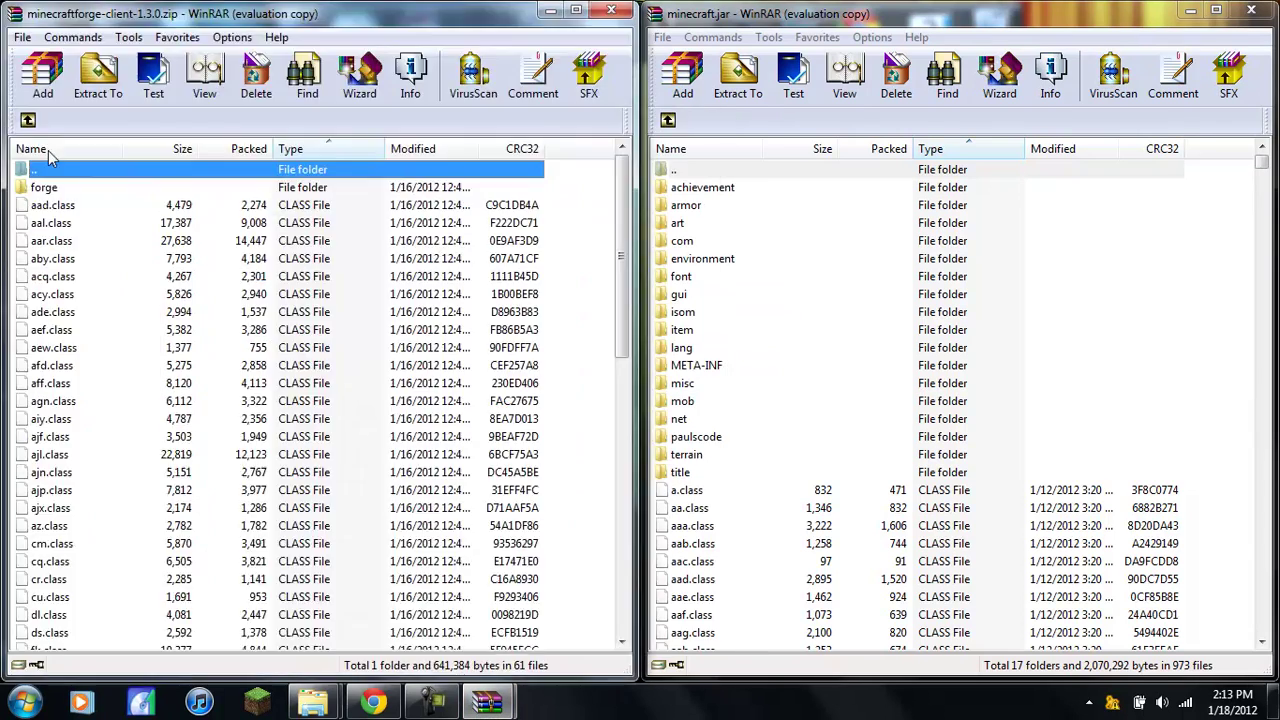
- Add the forge folder and all other Forge files to minecraft.jar, then close the Forge archive
left_click(210, 190)
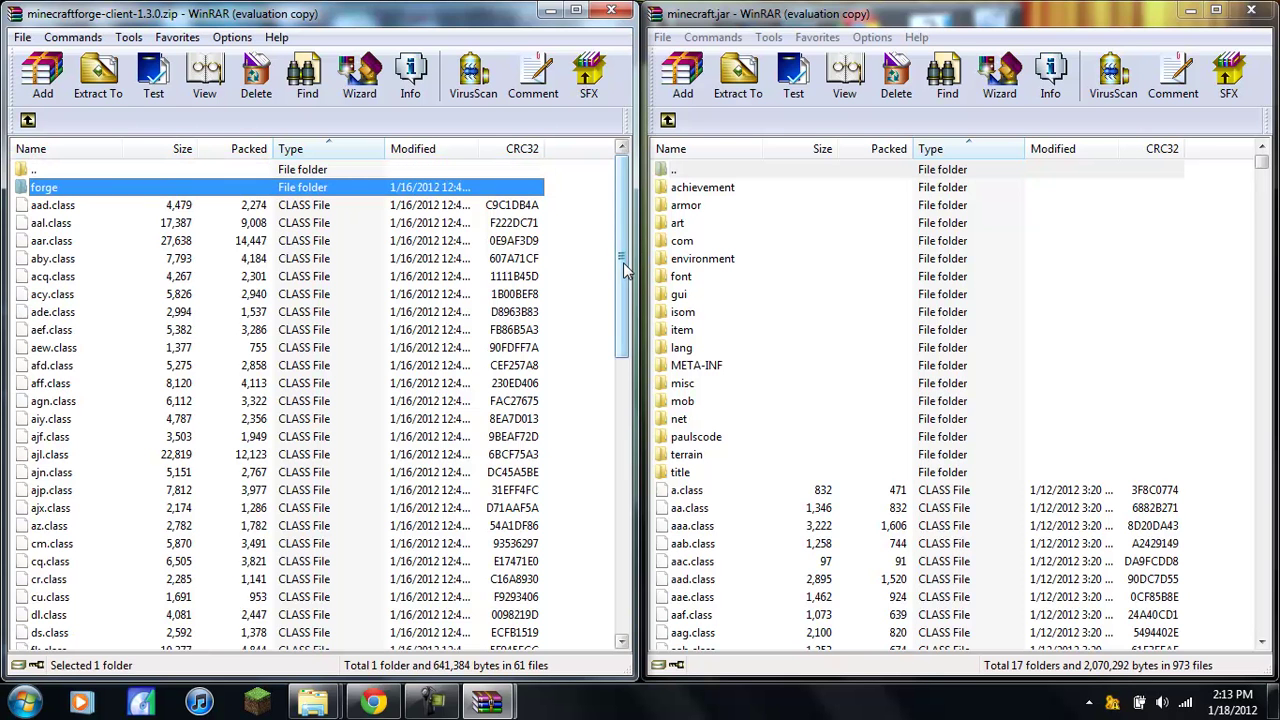
left_click_drag(622, 268, 622, 620)
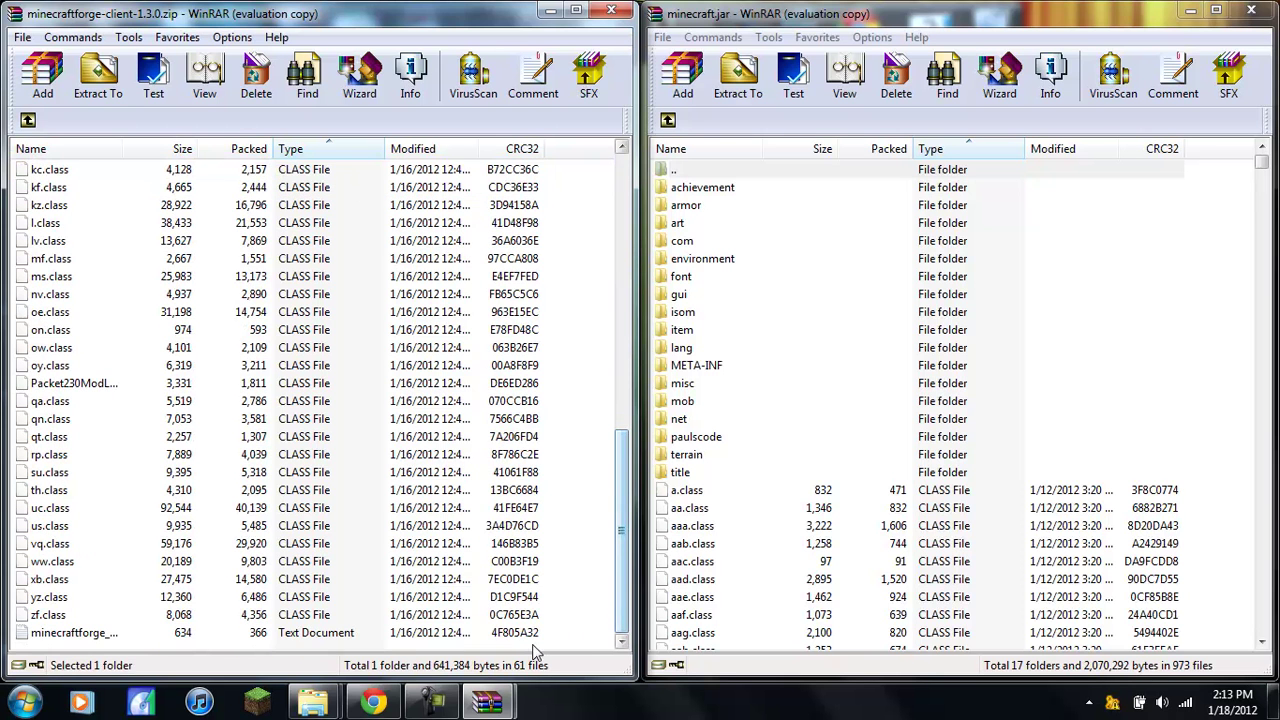
left_click(485, 638, "shift")
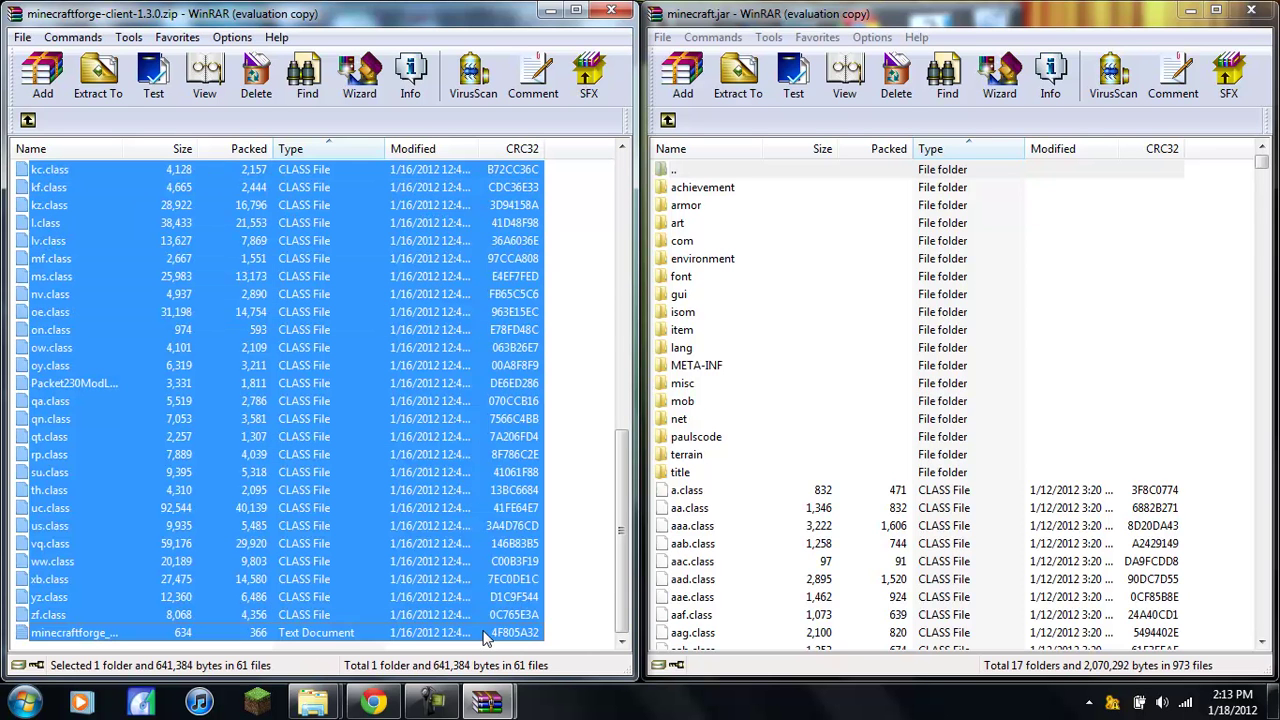
left_click_drag(346, 454, 930, 560)
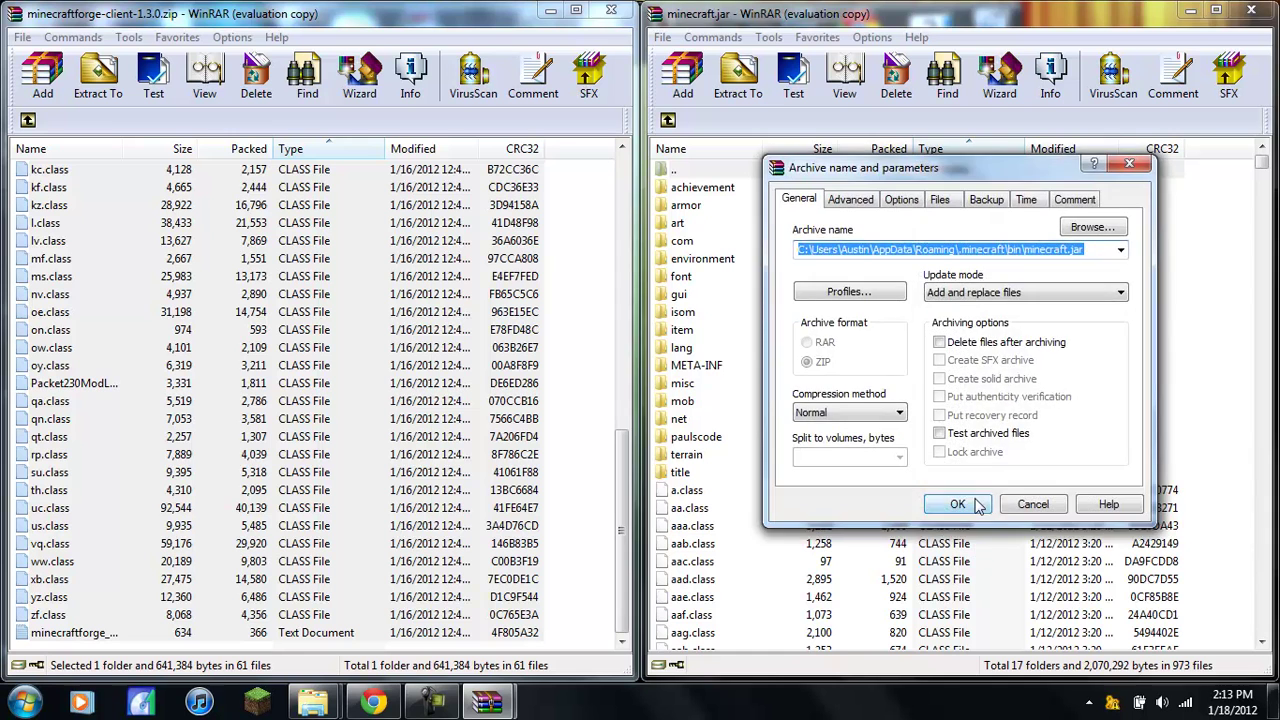
left_click(938, 504)
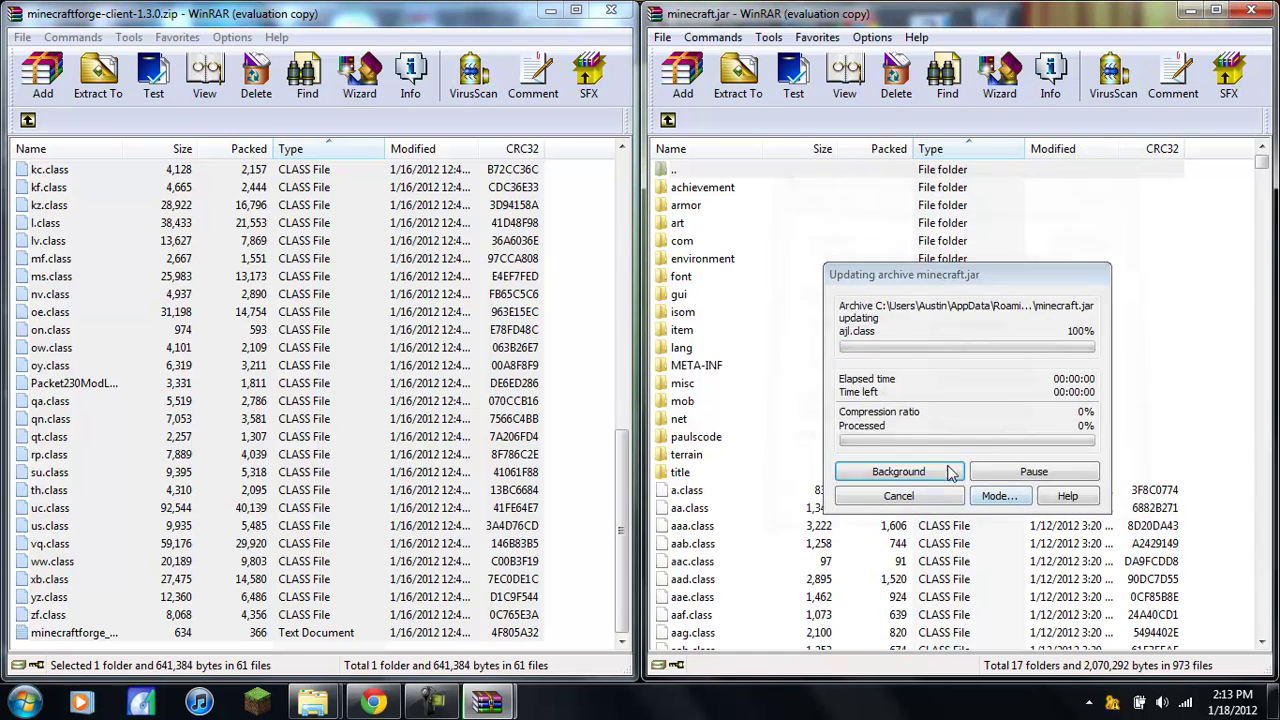
left_click(611, 12)
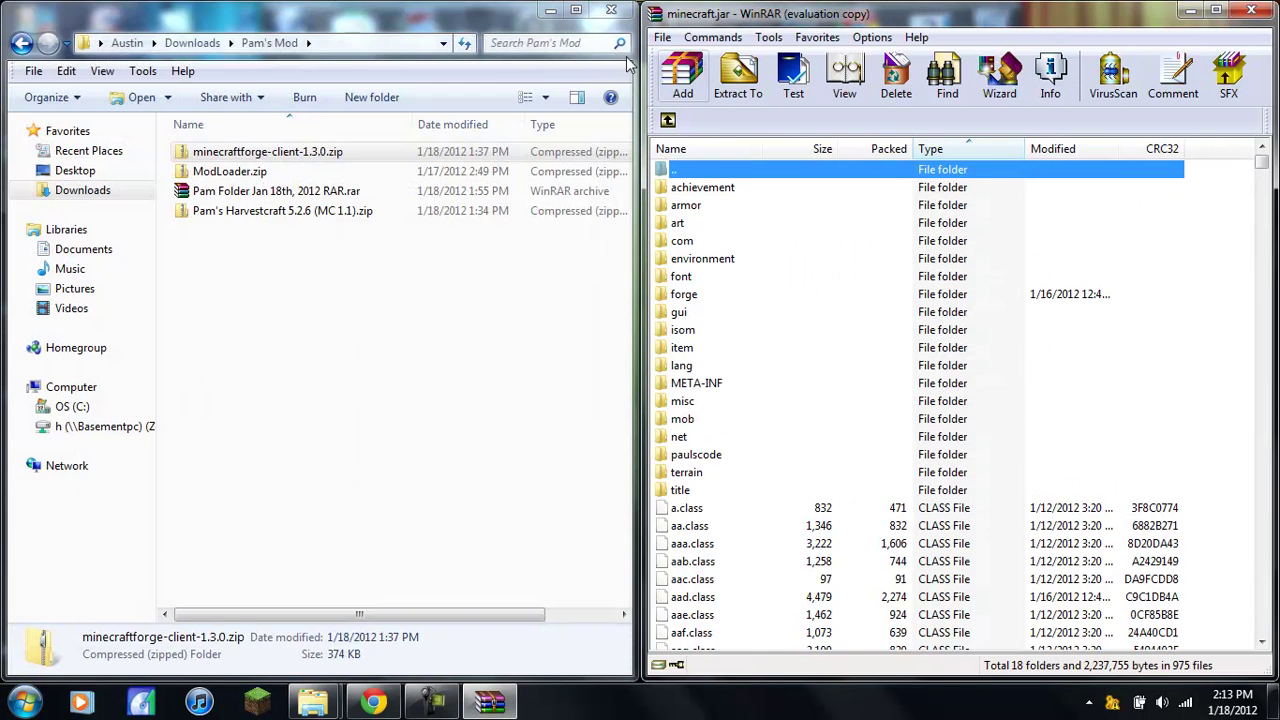
- Minimize the minecraft.jar archive and bring the bin folder's Explorer window back to the .minecraft folder
left_click(1187, 12)
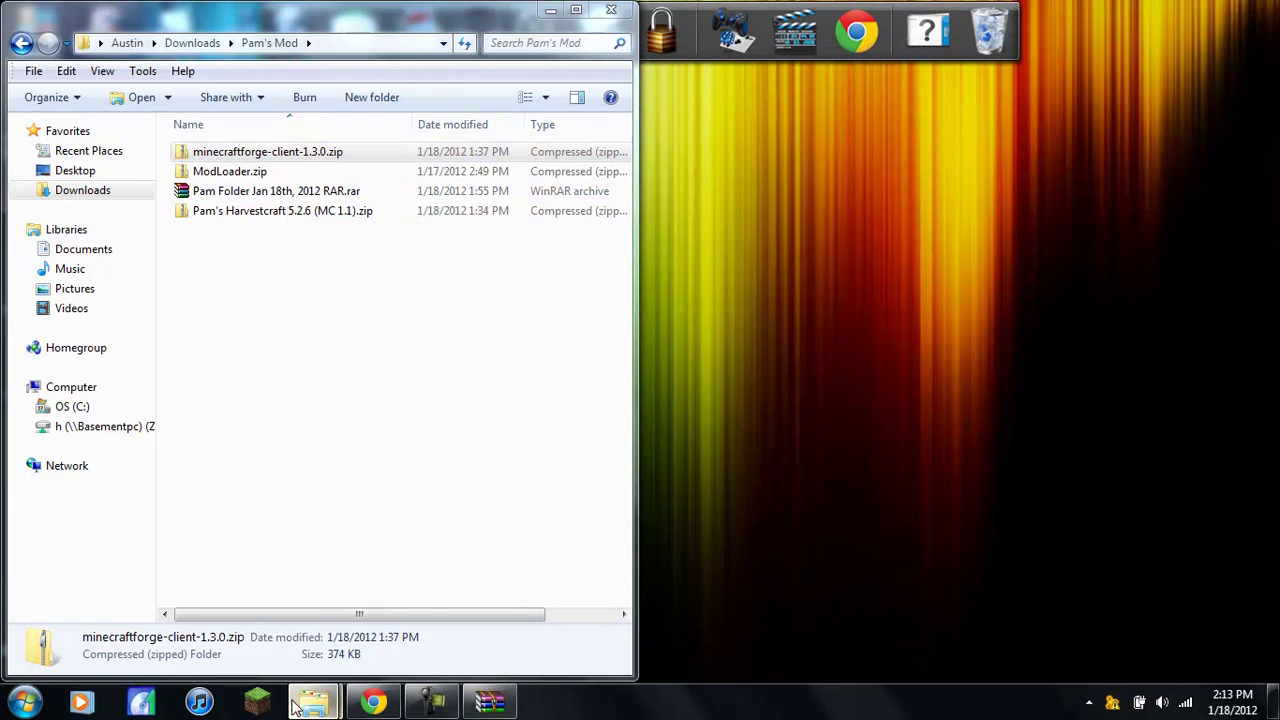
mouse_move(313, 703)
left_click(257, 620)
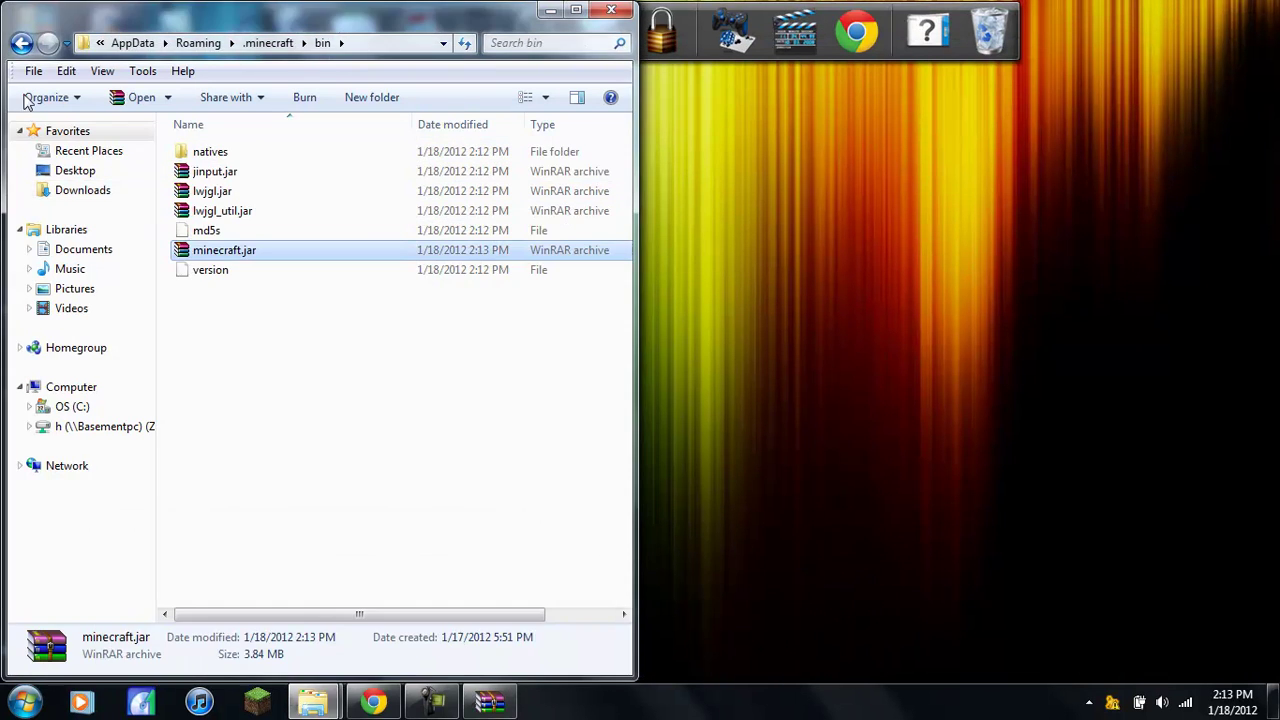
left_click(20, 43)
left_click(20, 43)
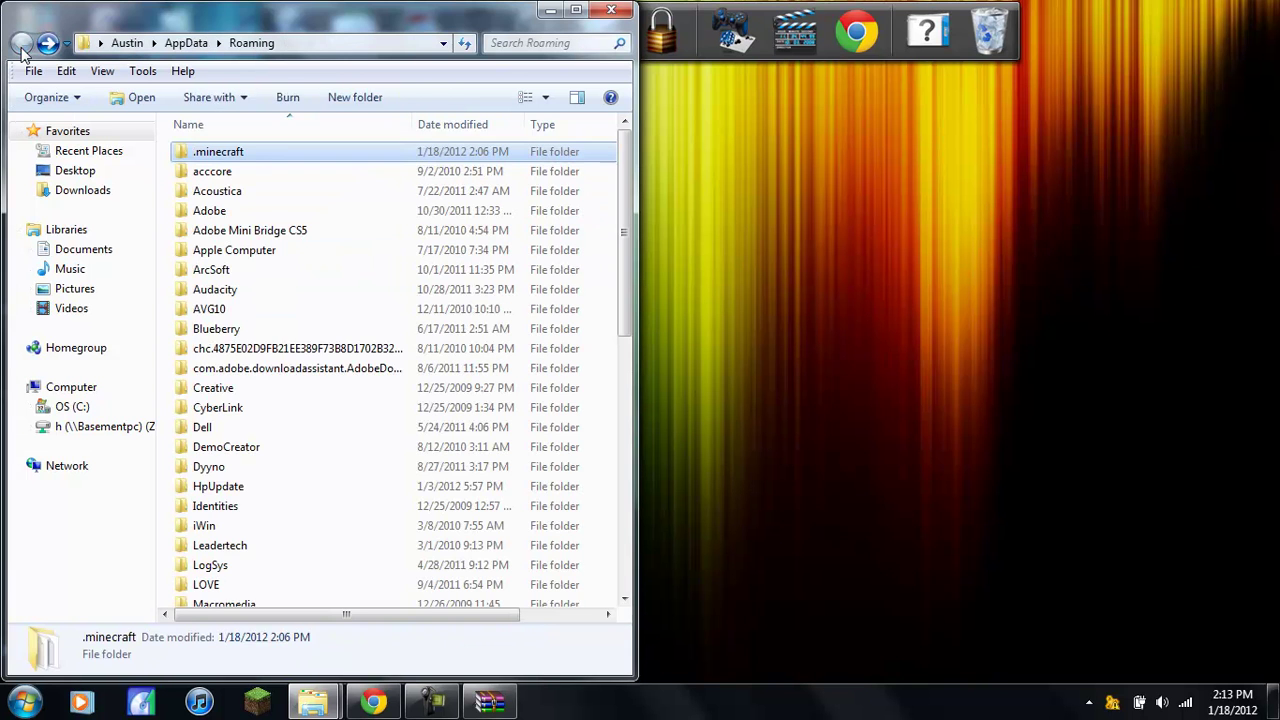
double_click(203, 153)
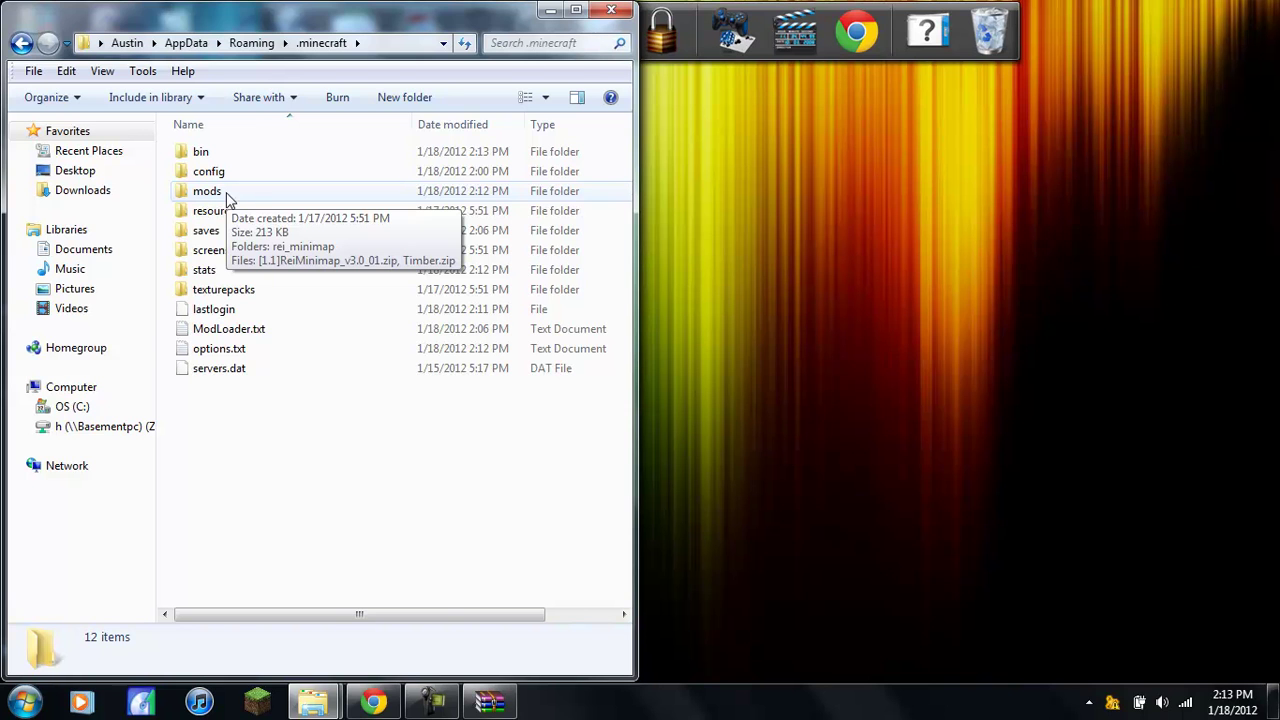
left_click(395, 97)
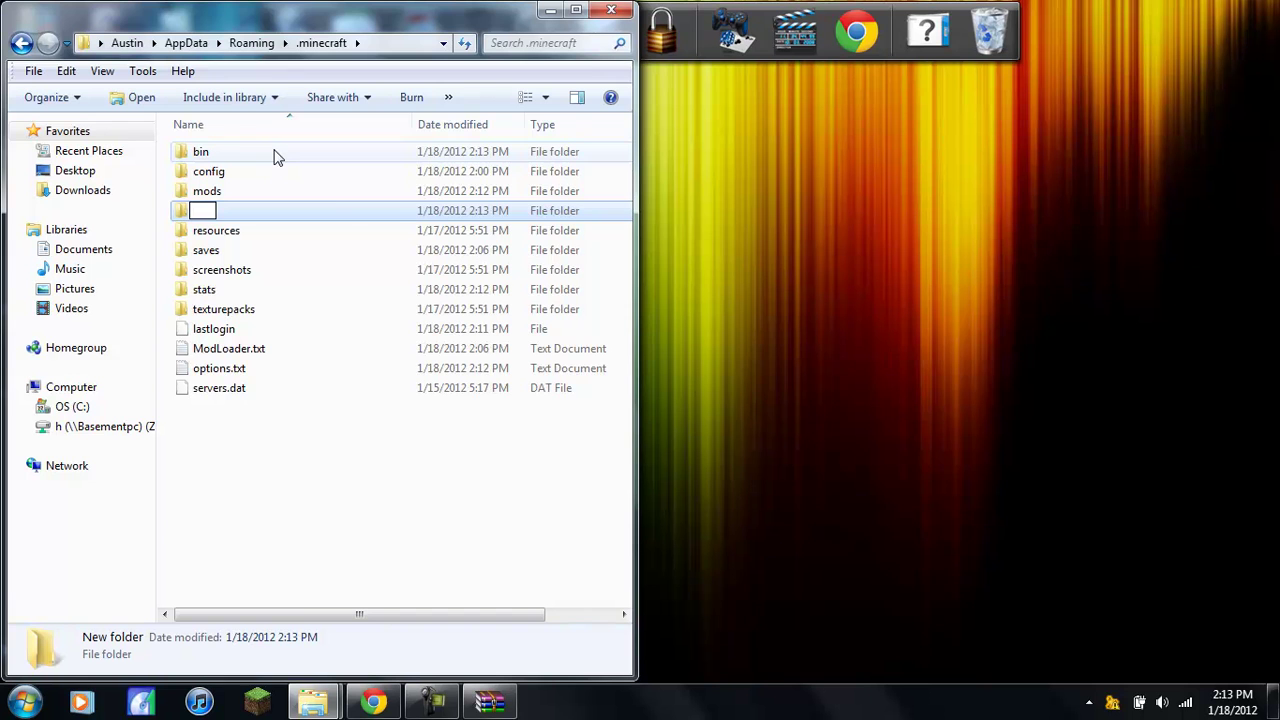
left_click(343, 210)
key("Delete")
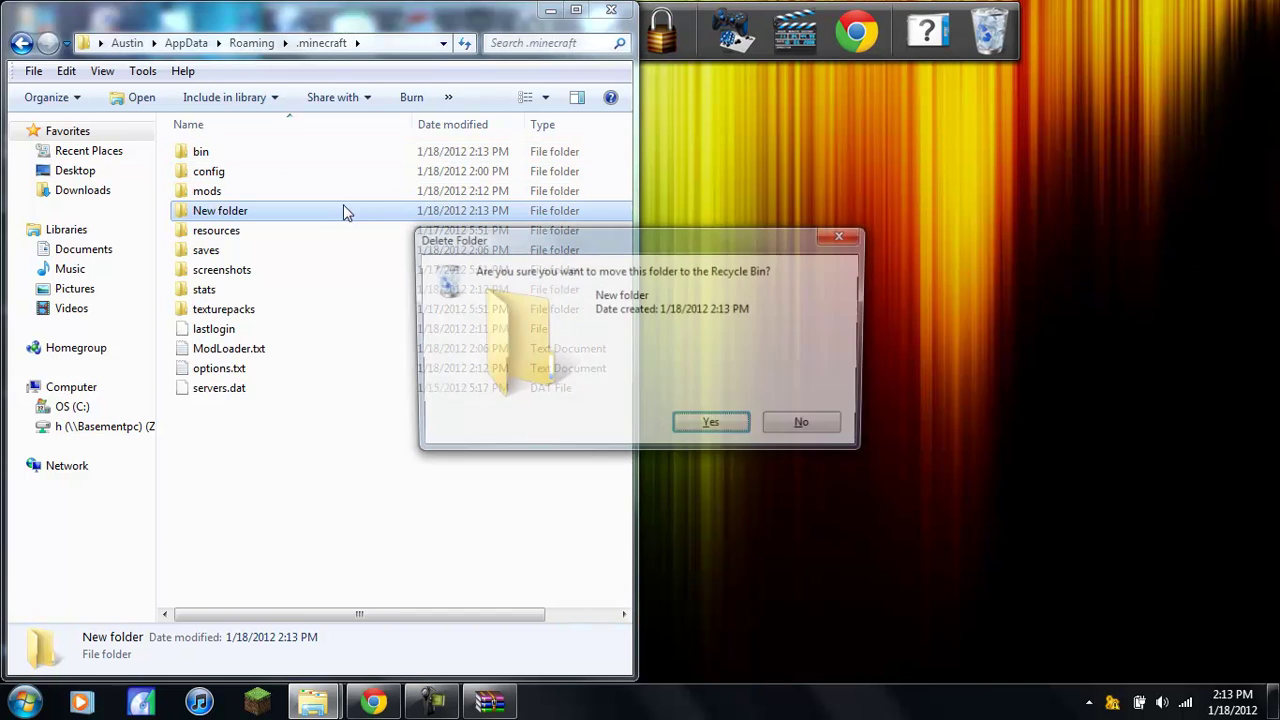
key("Return")
- Open the mods folder inside .minecraft and snap its window beside the Pam's Mod folder
left_click(265, 193)
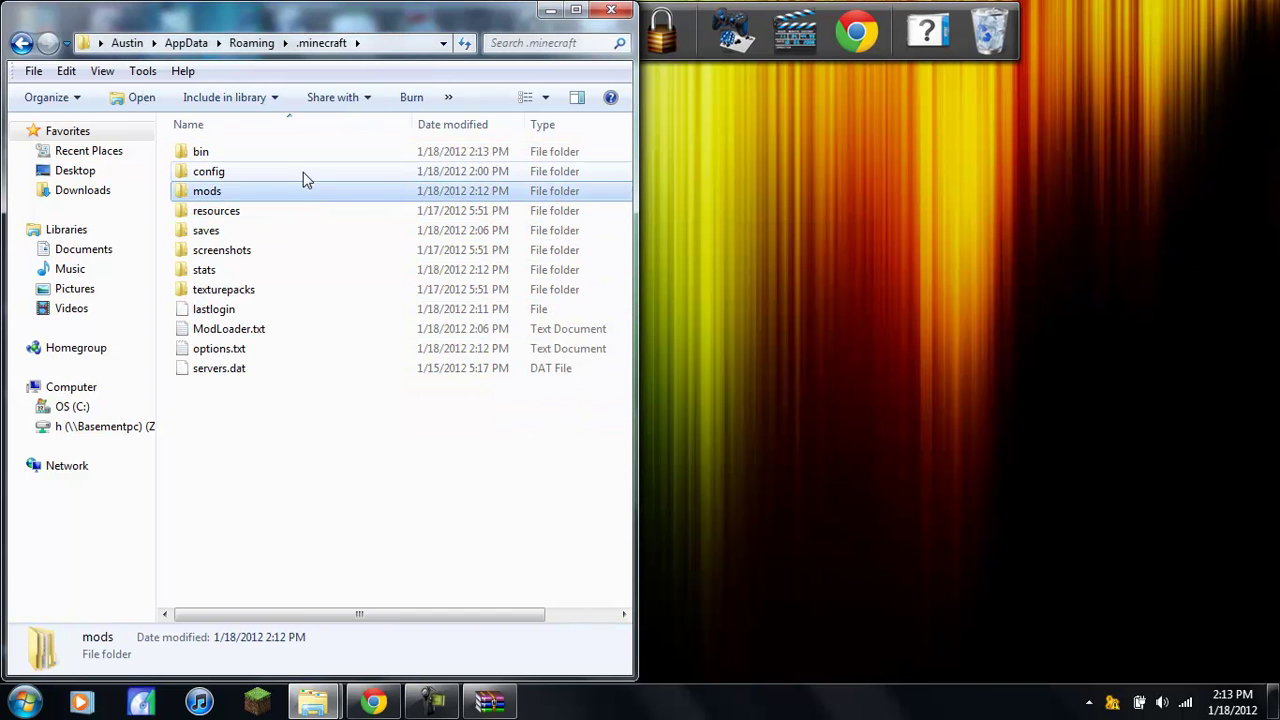
double_click(307, 193)
left_click_drag(280, 20, 1279, 21)
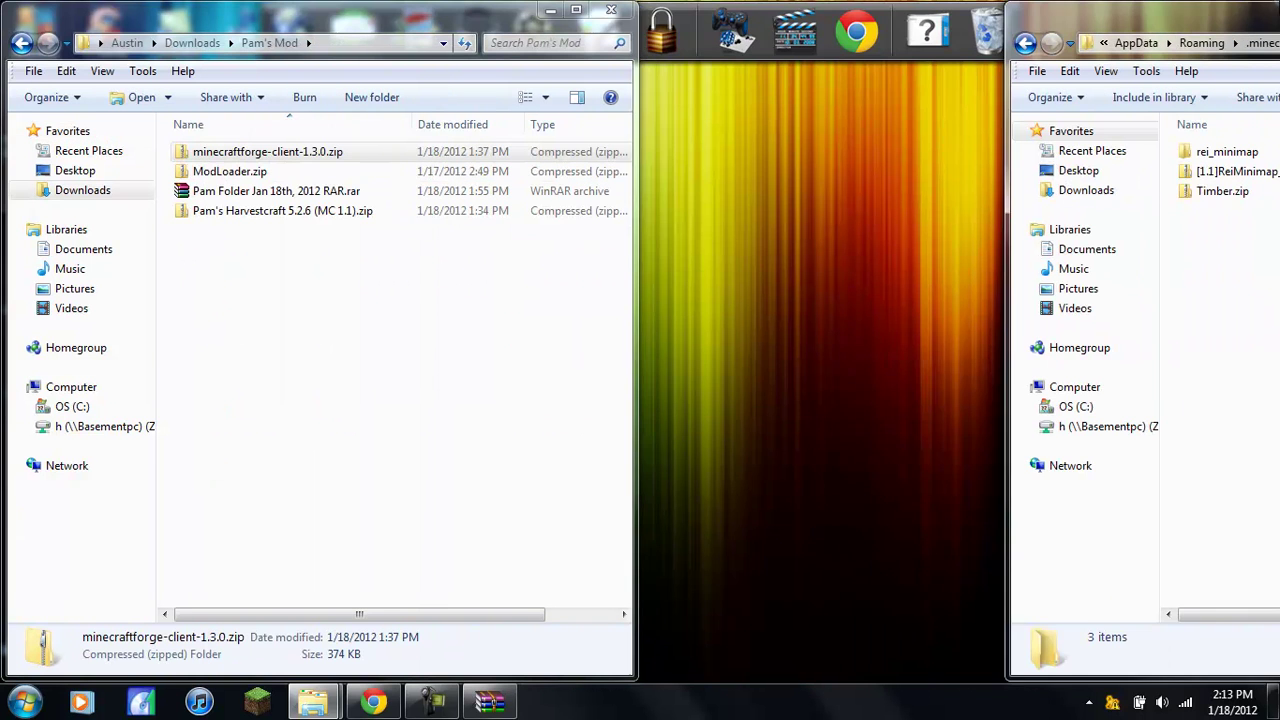
- Copy Pam's Harvestcraft 5.2.6 (MC 1.1).zip from the Pam's Mod folder into the mods folder
left_click(280, 216)
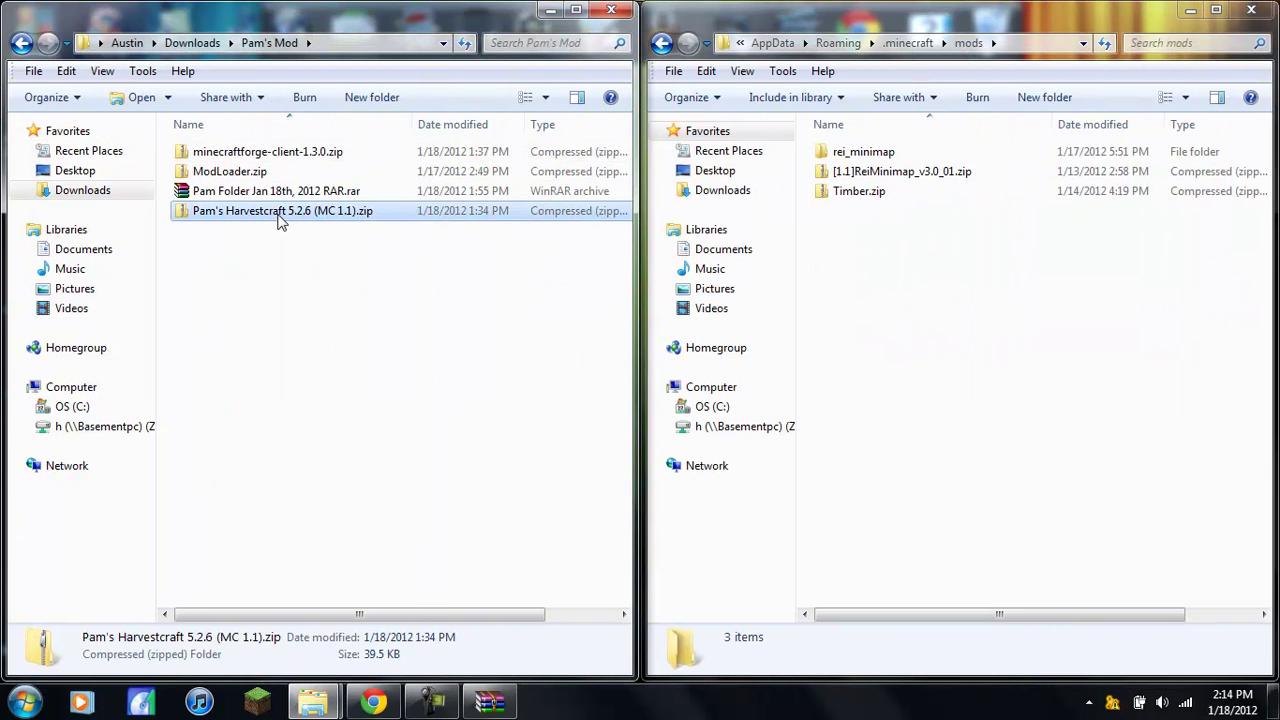
right_click(279, 219)
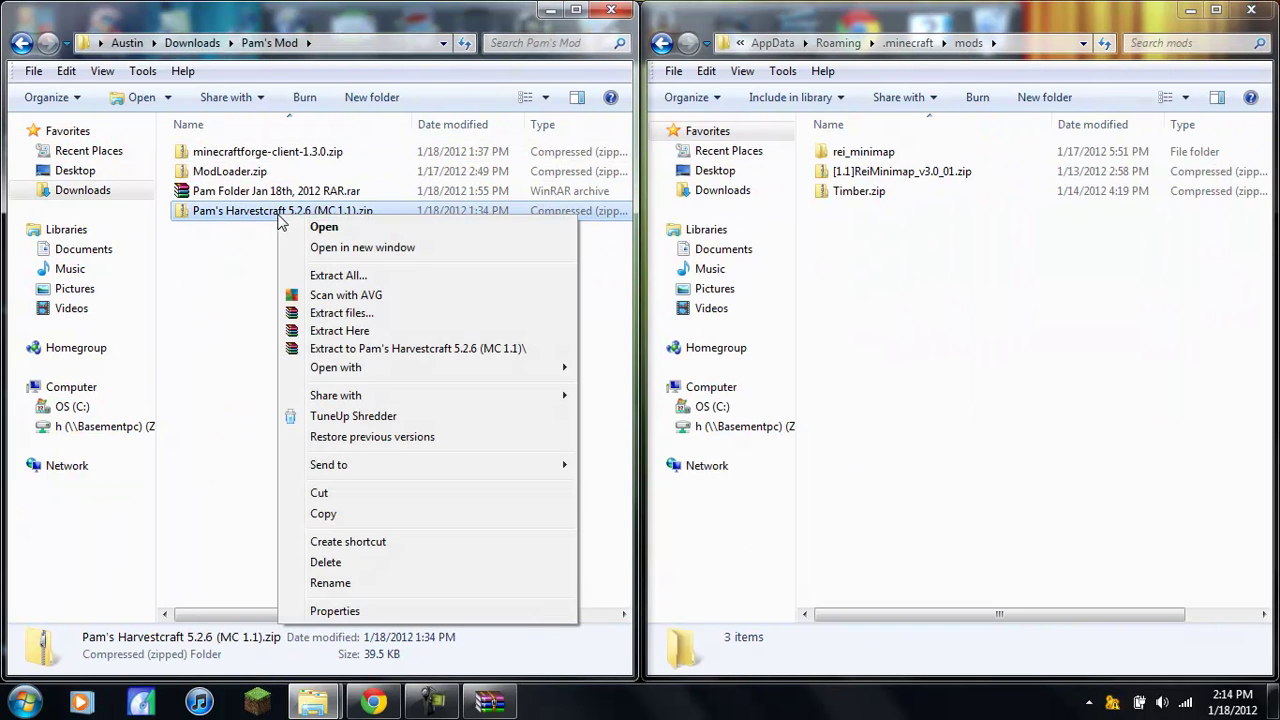
left_click(314, 514)
right_click(986, 348)
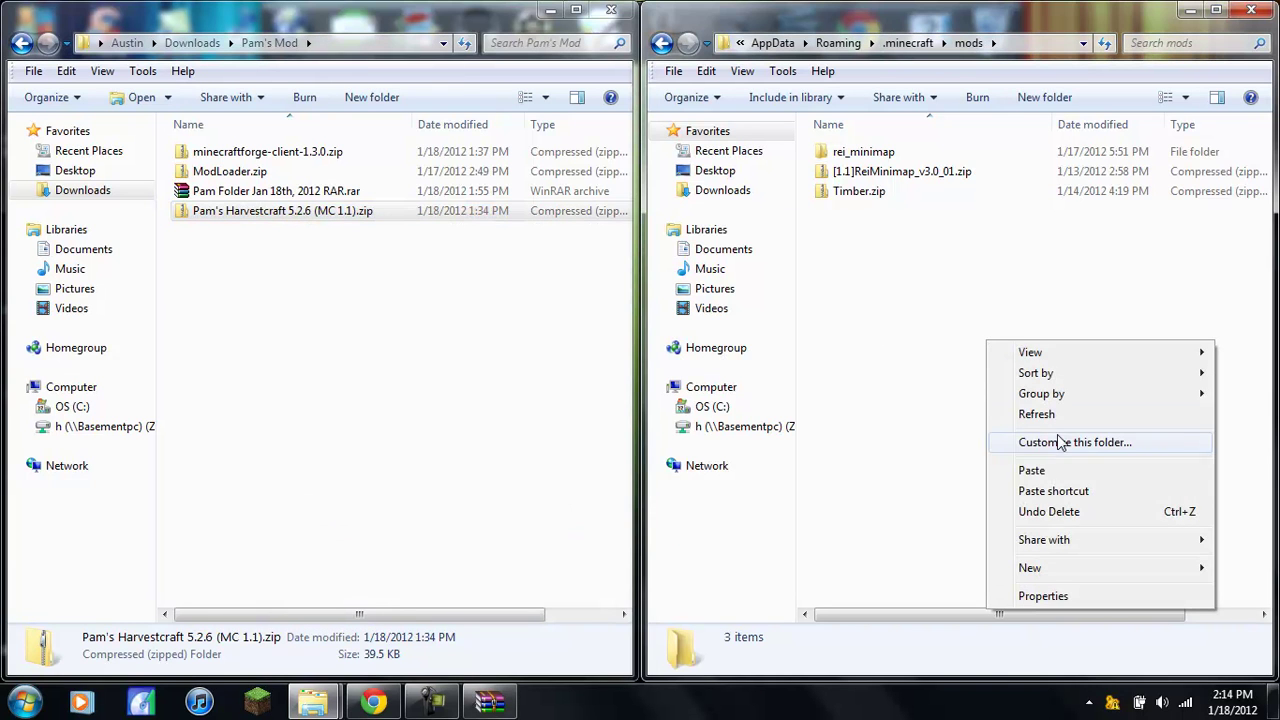
left_click(1040, 471)
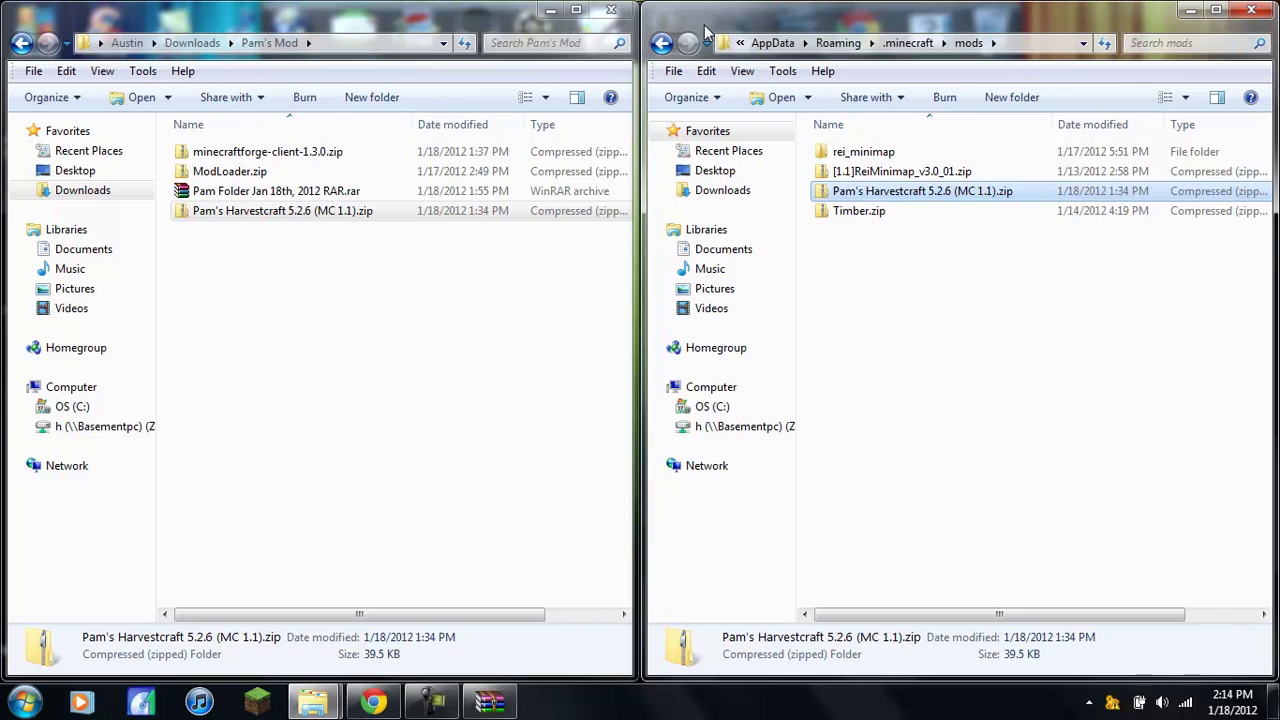
- Return to the .minecraft bin folder and reopen minecraft.jar in WinRAR beside the Pam's Mod folder
left_click(661, 43)
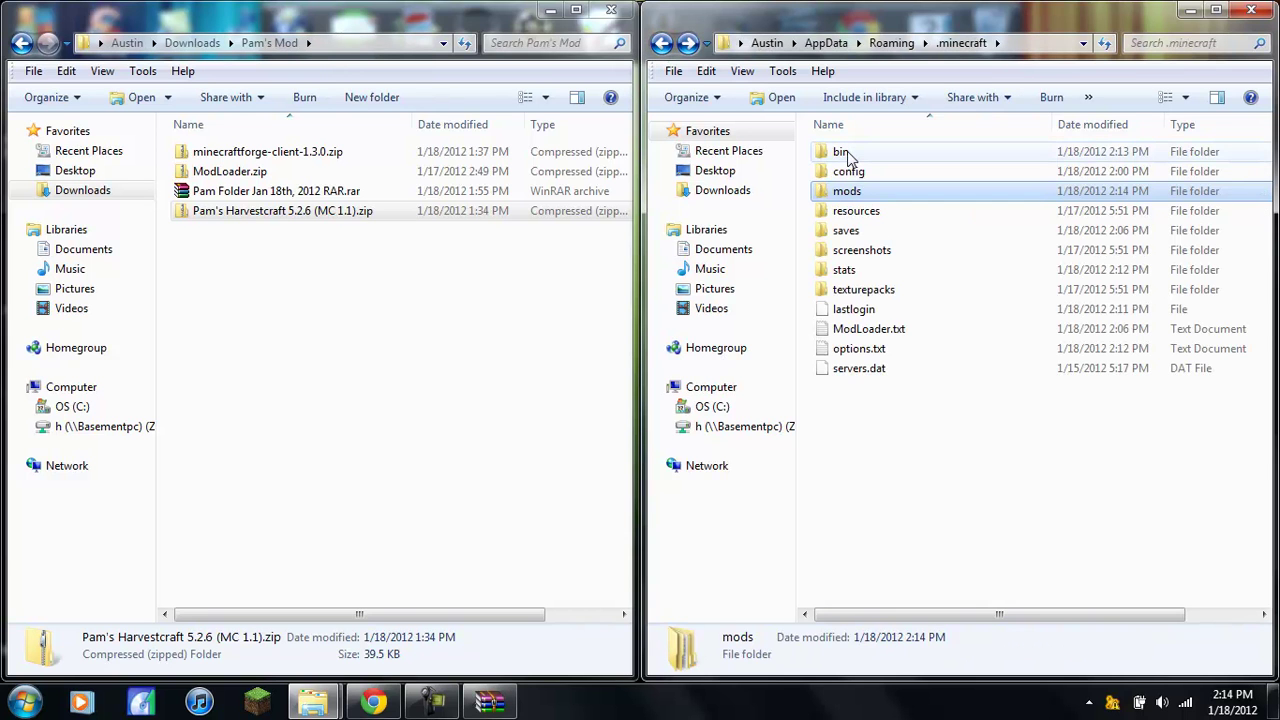
double_click(843, 153)
double_click(891, 257)
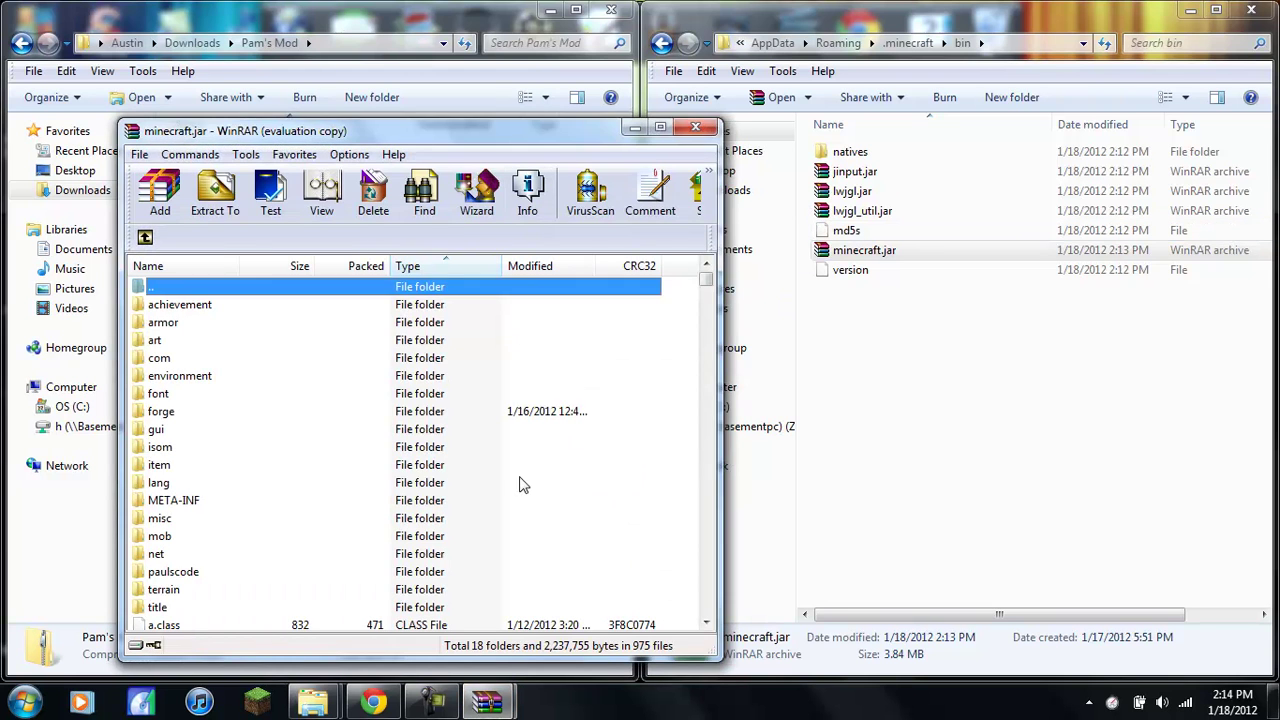
left_click(546, 406)
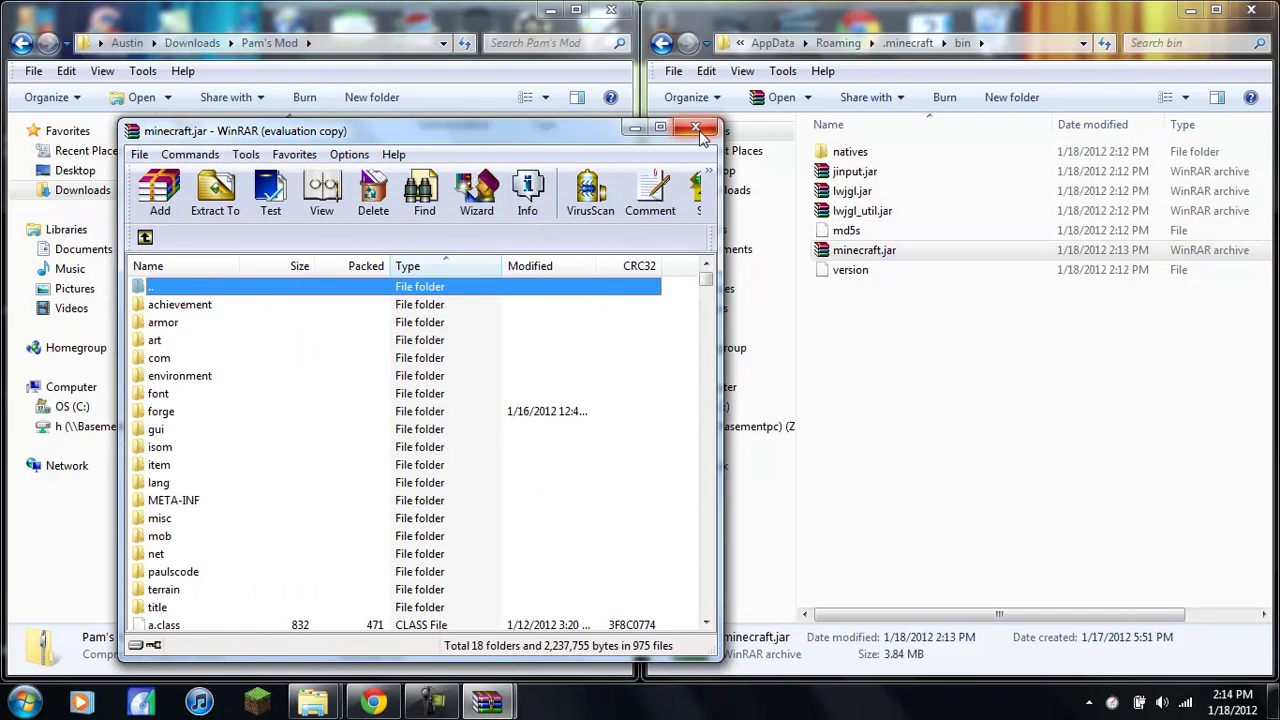
left_click(697, 128)
double_click(864, 250)
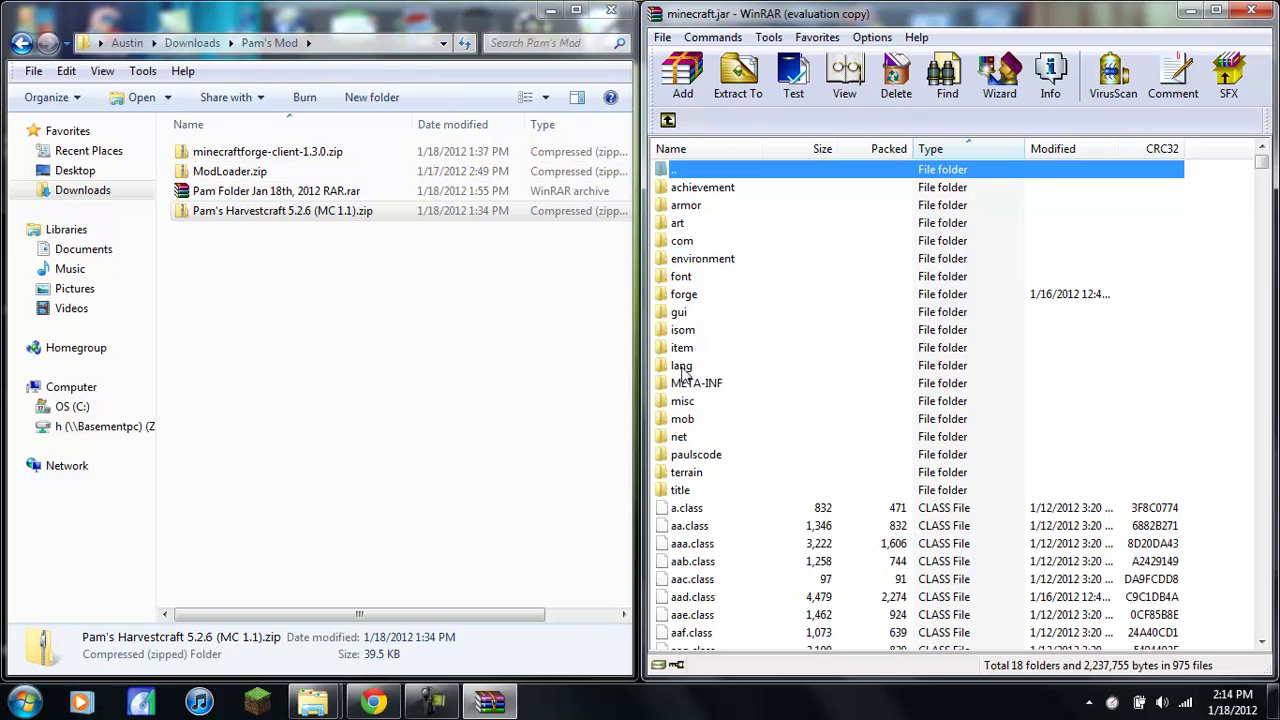
- Delete the META-INF folder from minecraft.jar and confirm the deletion
left_click(734, 387)
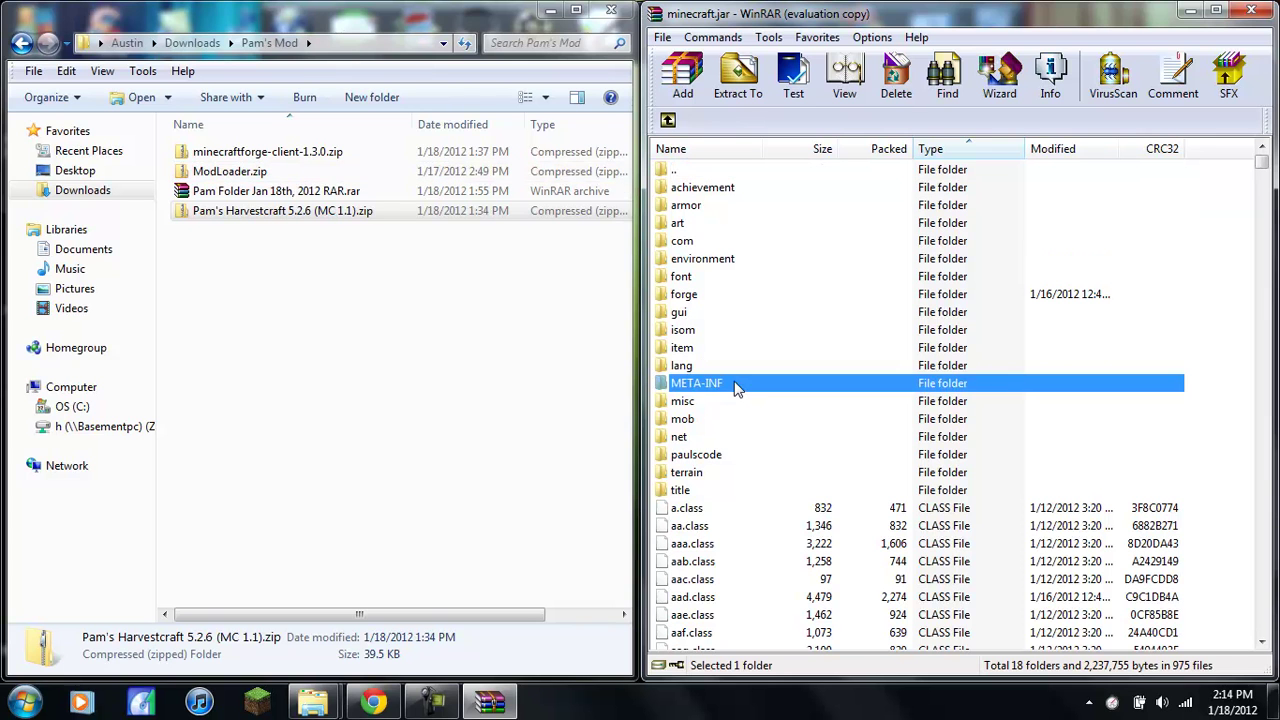
key("Delete")
key("Return")
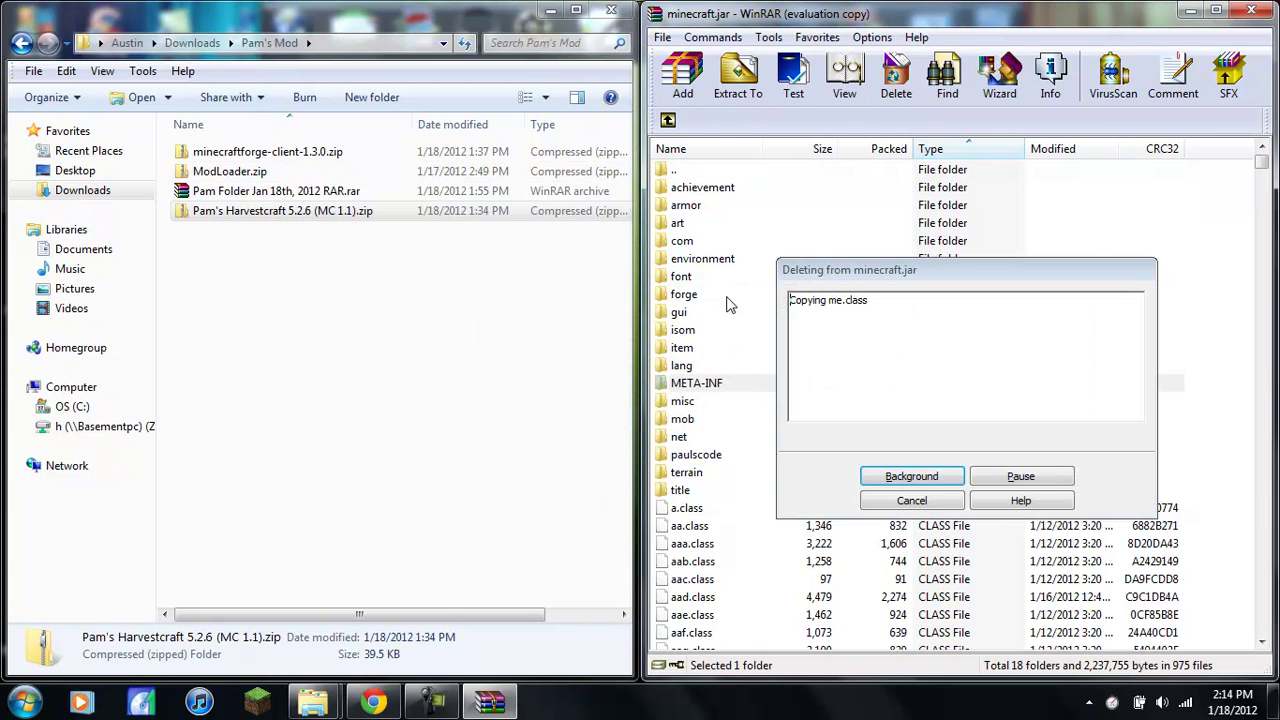
- Add the pam folder from Pam Folder Jan 18th, 2012 RAR.rar to minecraft.jar, closing that archive and the Pam's Mod window
double_click(383, 191)
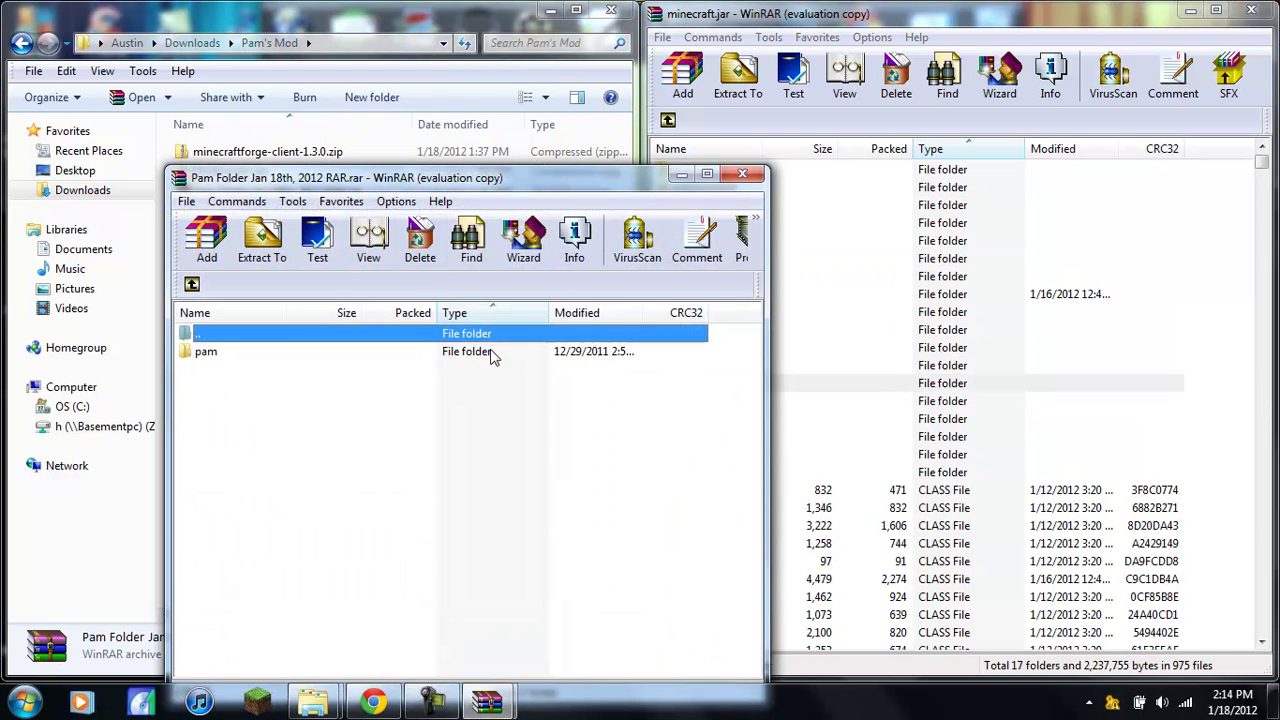
left_click(569, 449)
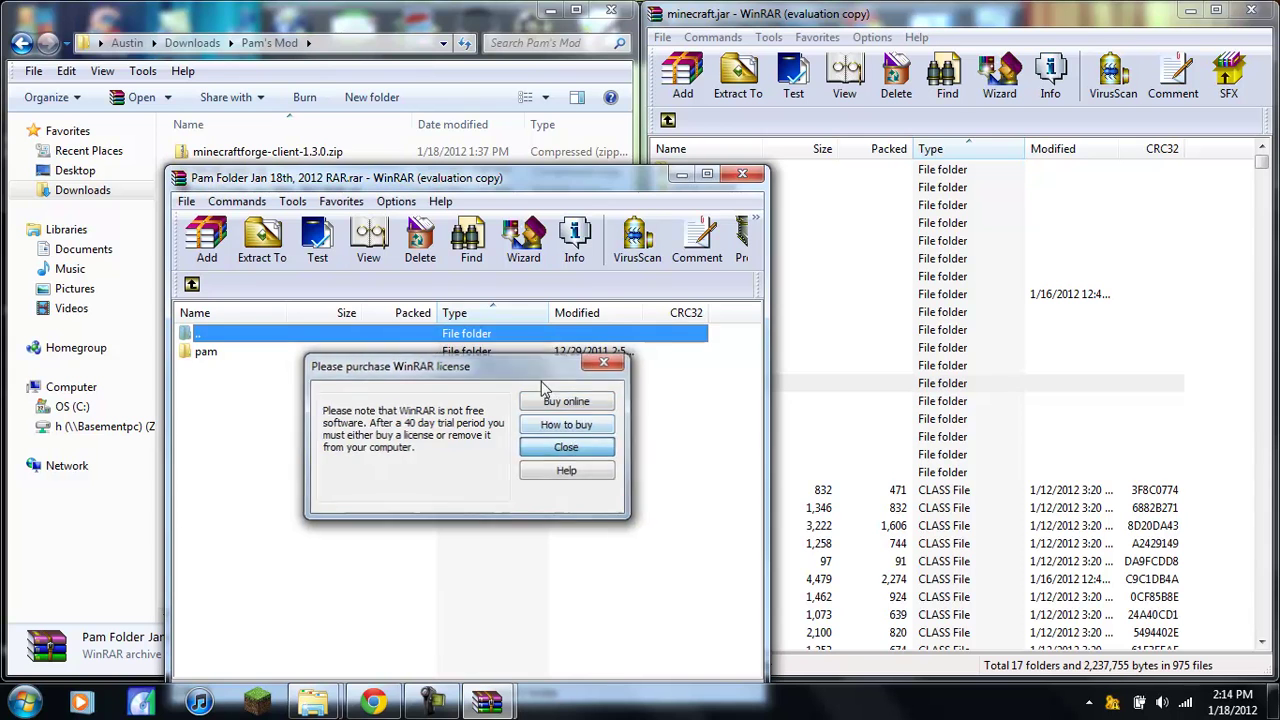
left_click_drag(517, 355, 713, 395)
left_click_drag(953, 605, 955, 603)
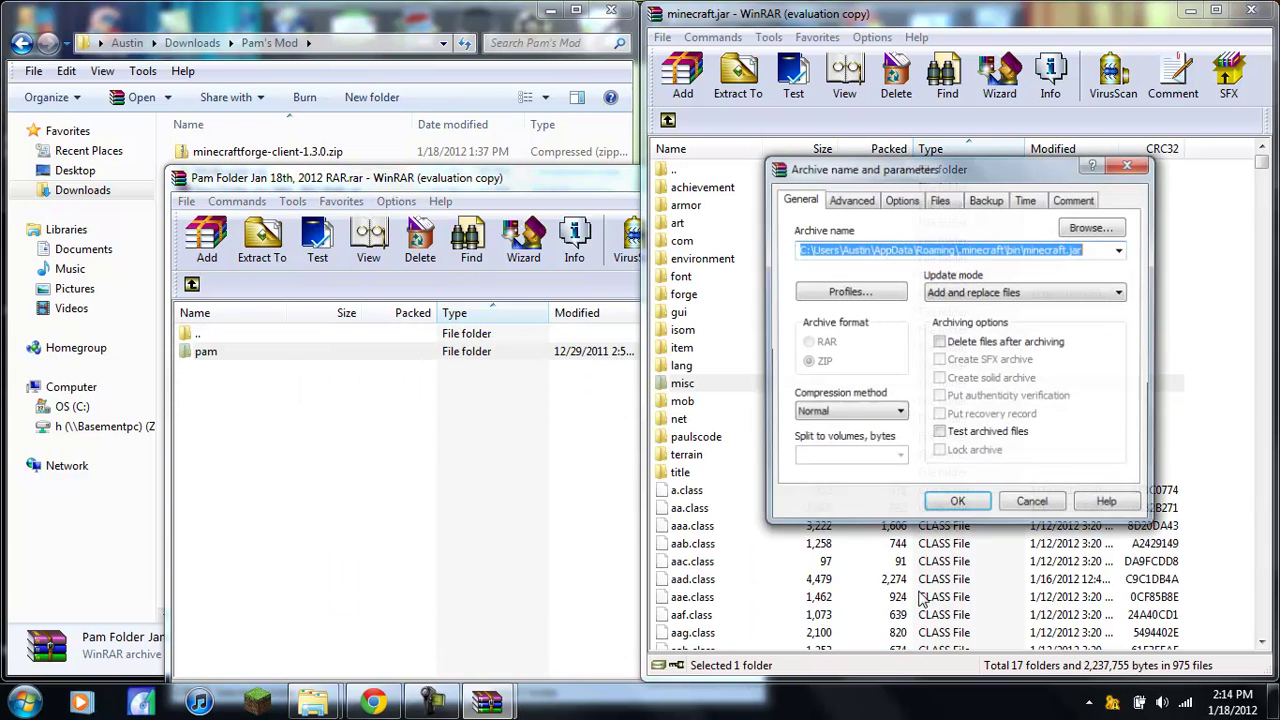
left_click(966, 503)
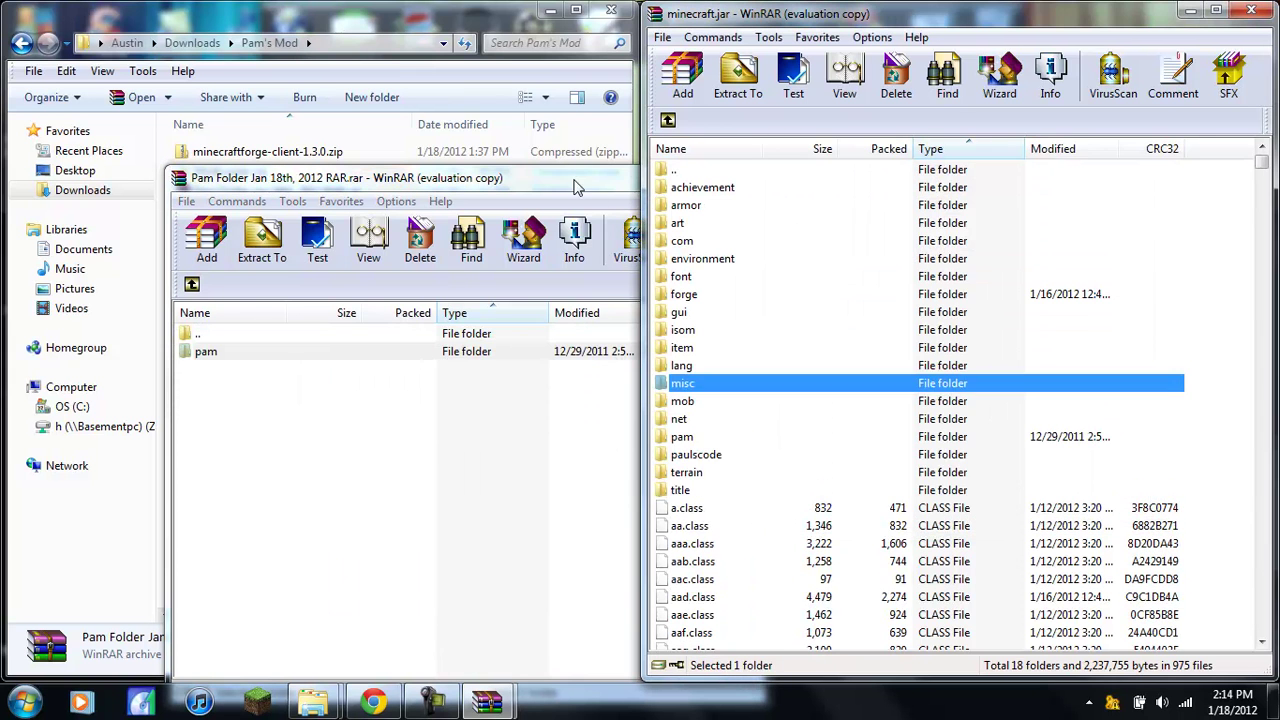
left_click(576, 179)
left_click(742, 176)
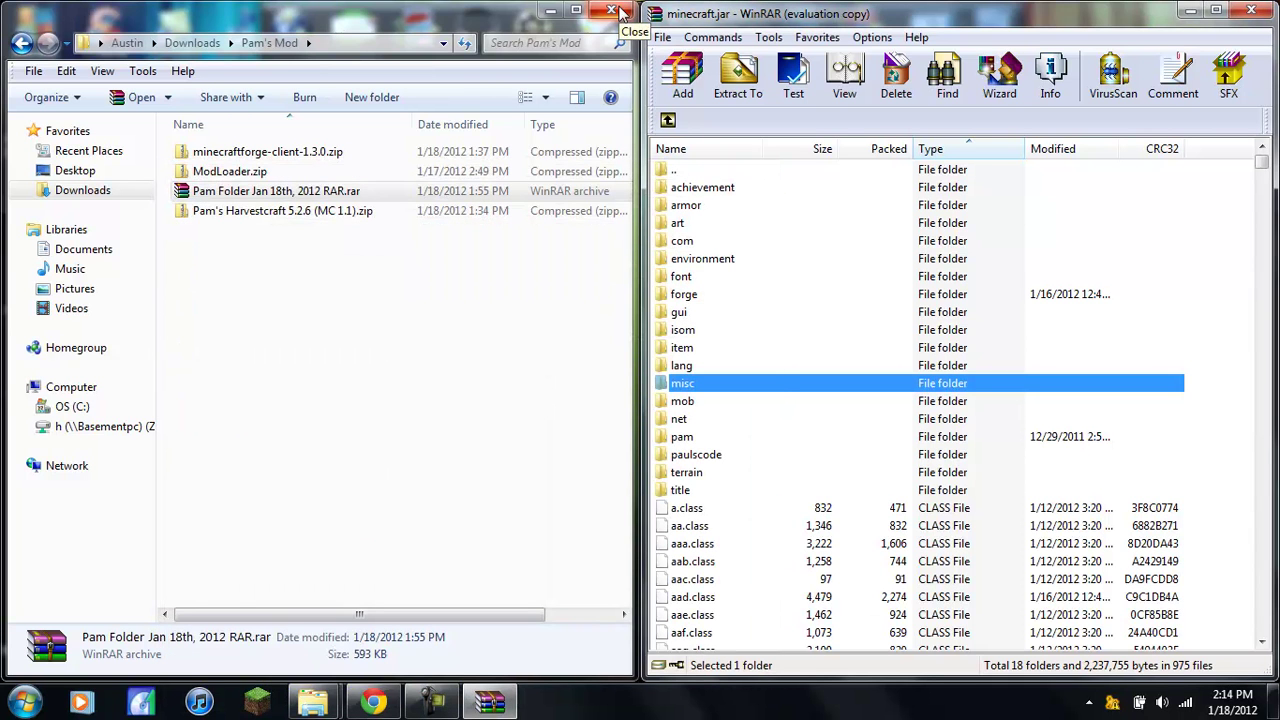
left_click(612, 11)
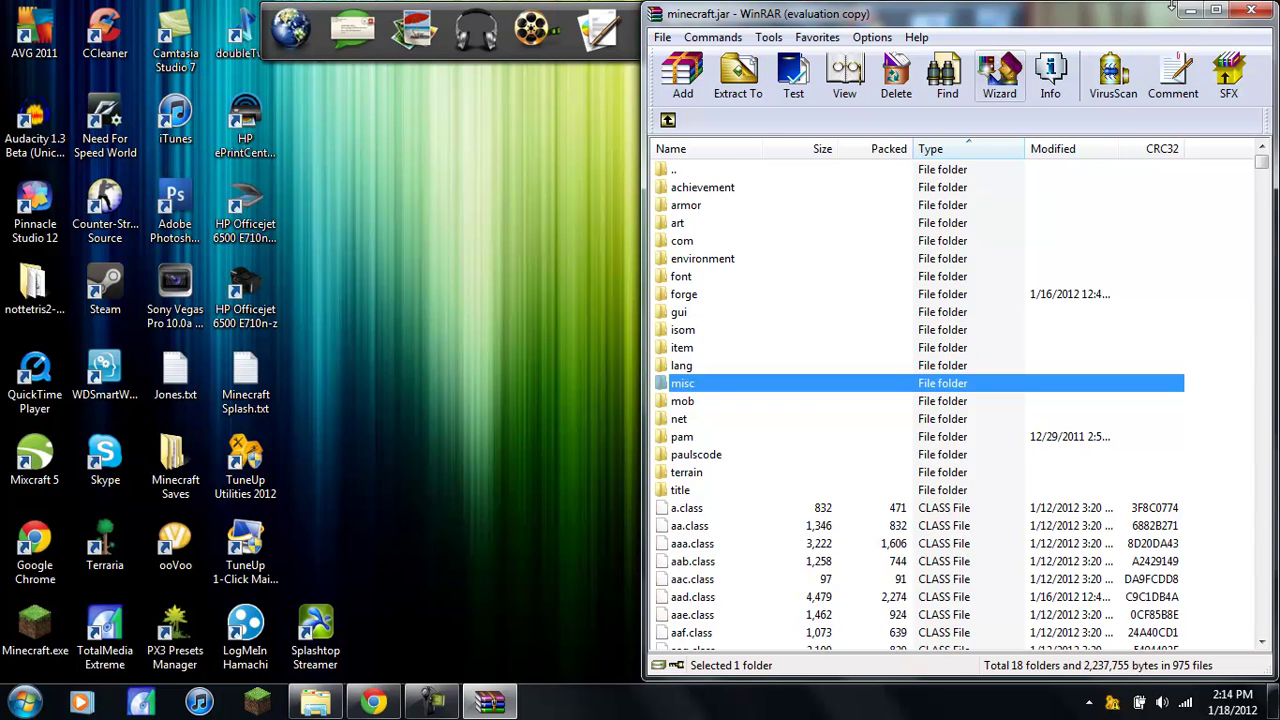
- Switch to Chrome and download Recipe Book 1.1 through its direct link on the Risugami's Mods forum page
left_click(373, 702)
left_click(480, 12)
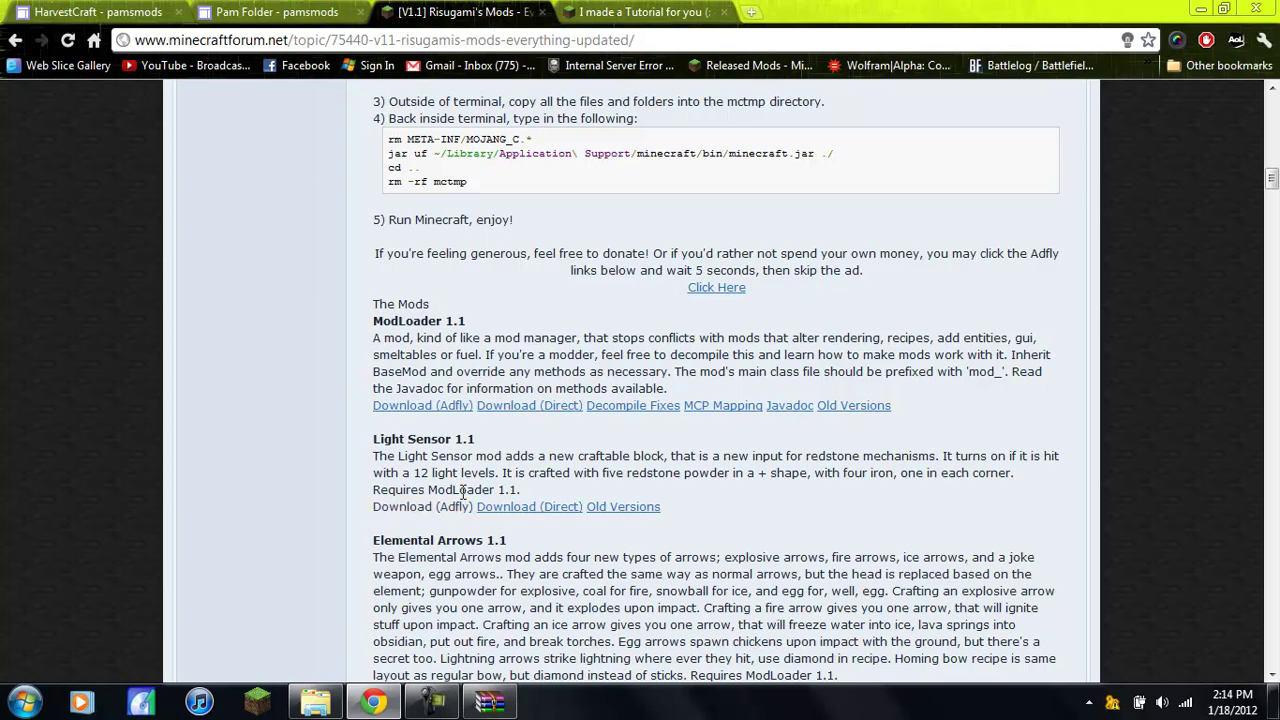
scroll(463, 372, "down", 10)
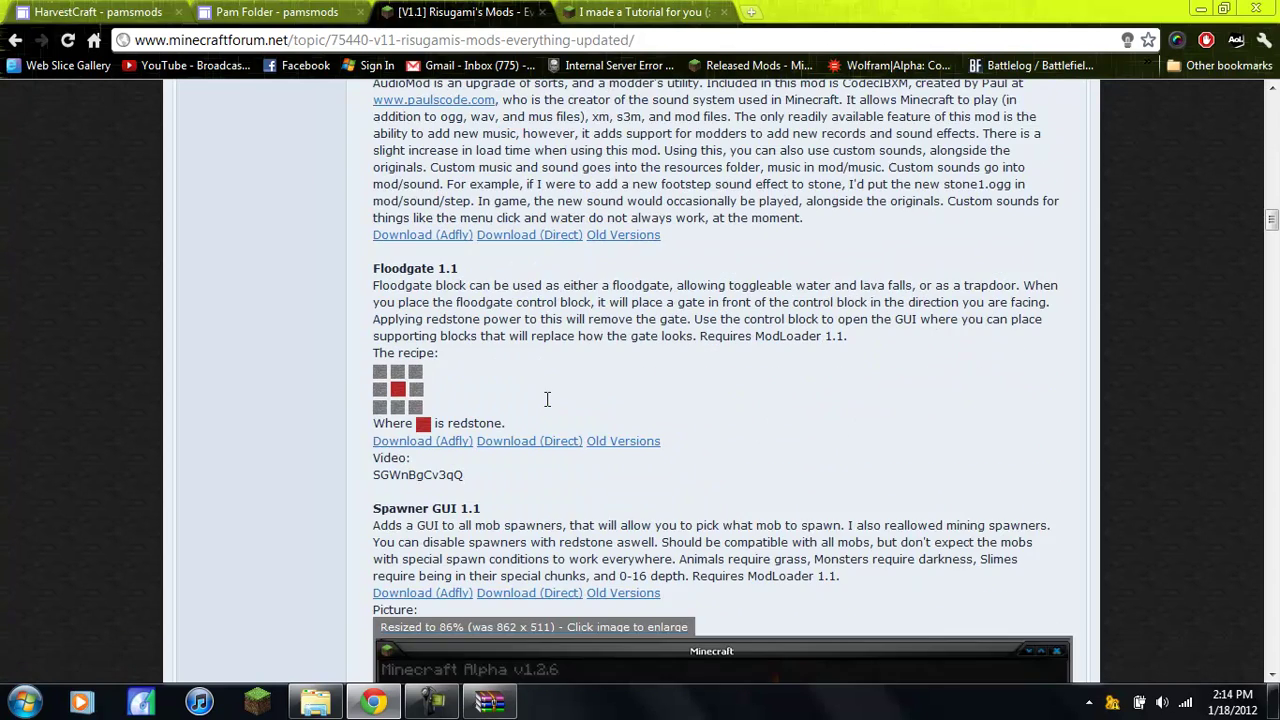
scroll(547, 399, "down", 10)
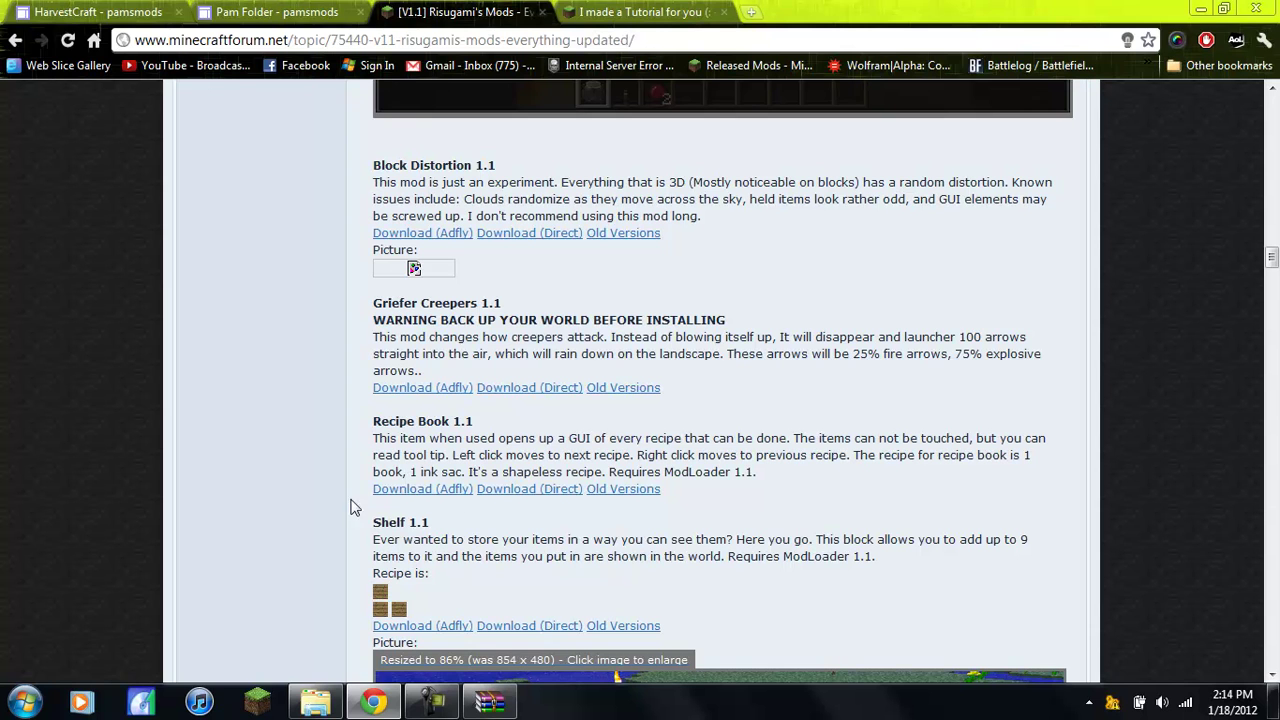
left_click(520, 489)
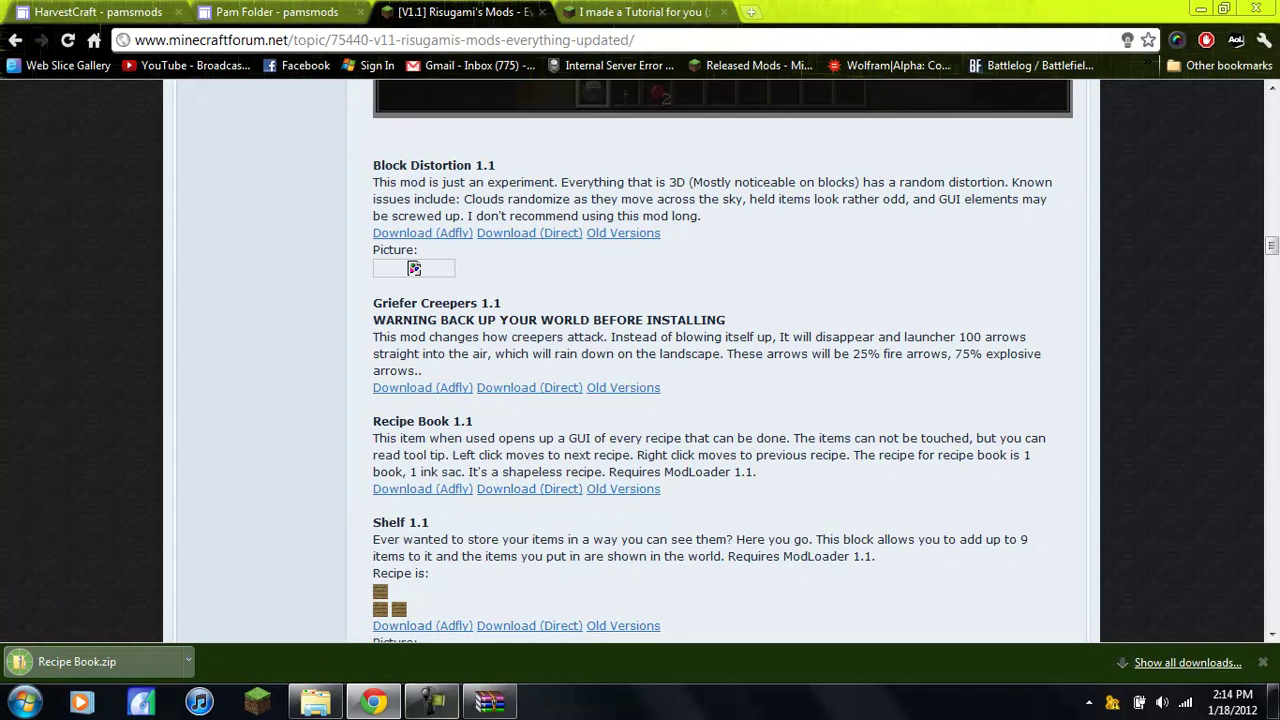
- Look through the 1.1 Mods and 1.1 Seconday Mods folders inside the Minecraft folder in Downloads
left_click(315, 701)
left_click(720, 191)
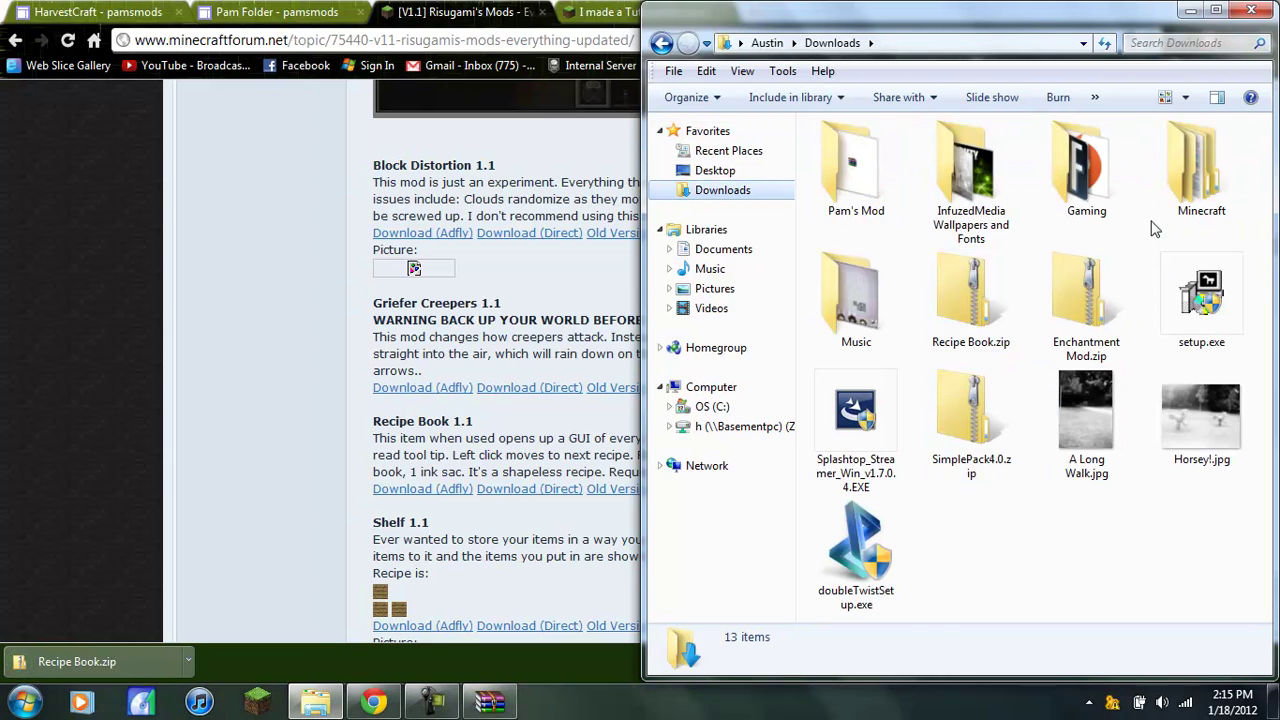
double_click(1168, 169)
double_click(899, 190)
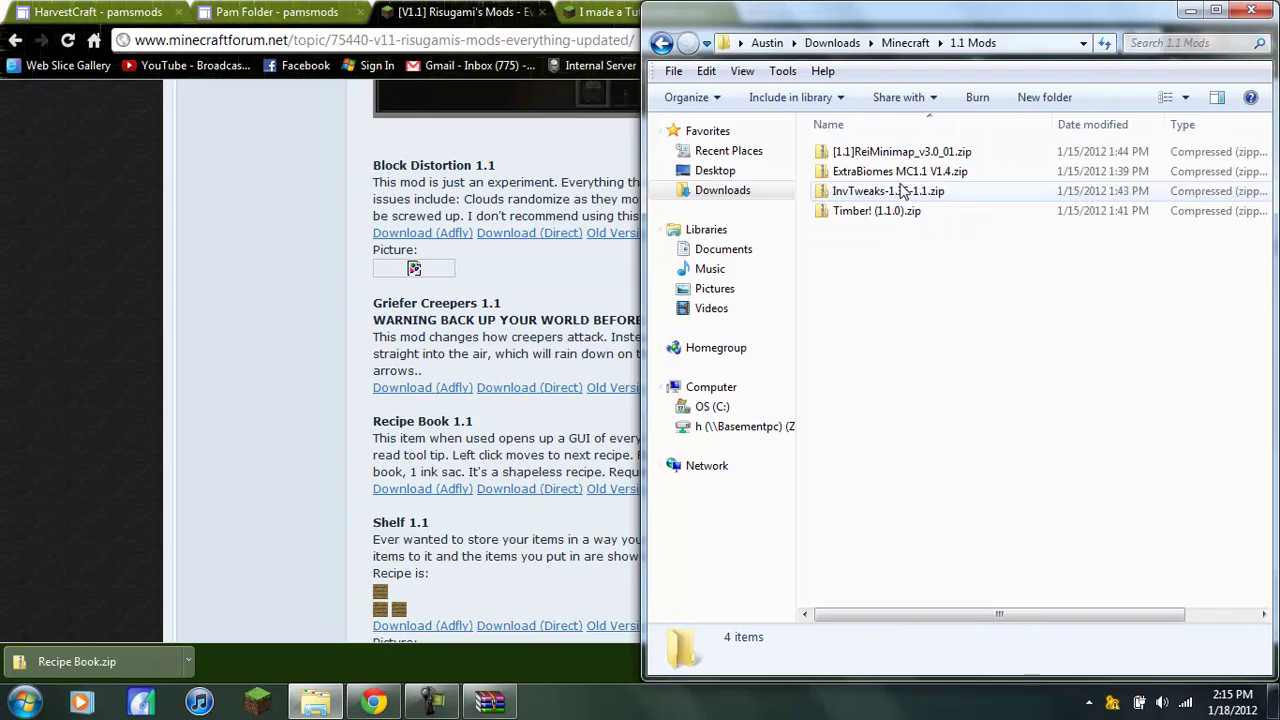
left_click(661, 42)
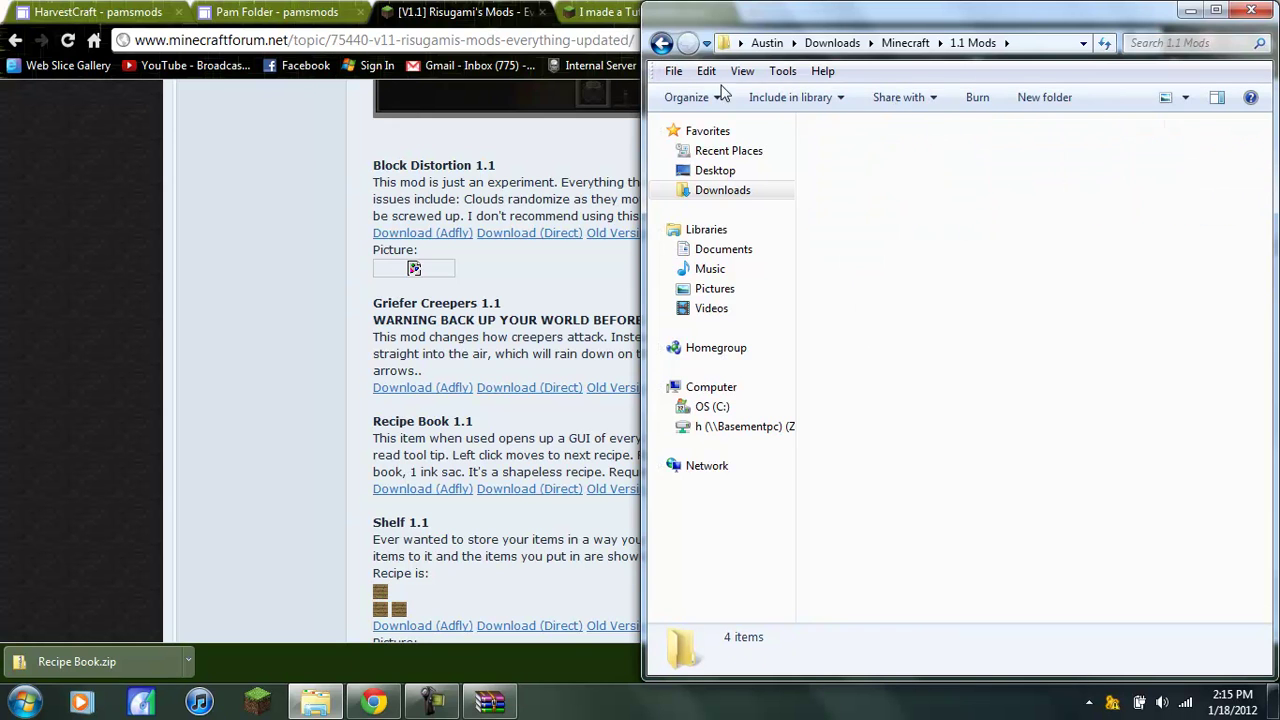
double_click(938, 199)
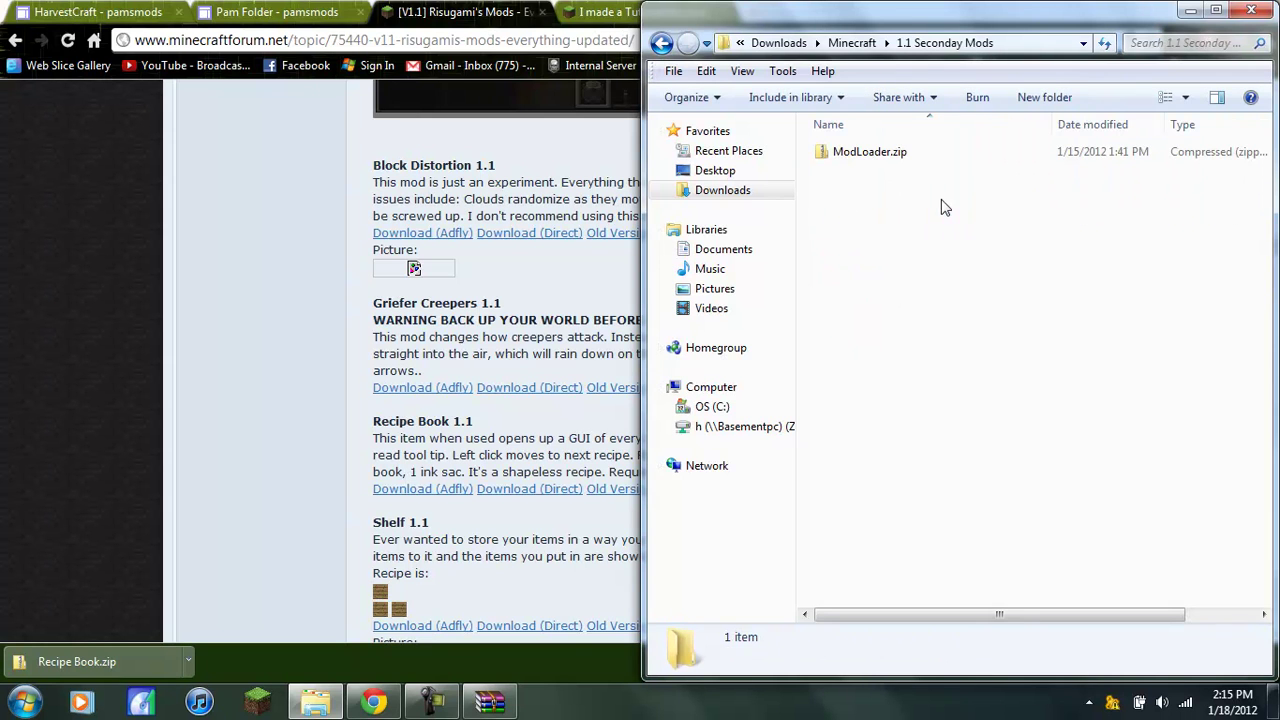
left_click(661, 42)
- Show the downloaded Recipe Book.zip in its folder and place that window side by side with the minecraft.jar archive
mouse_move(505, 705)
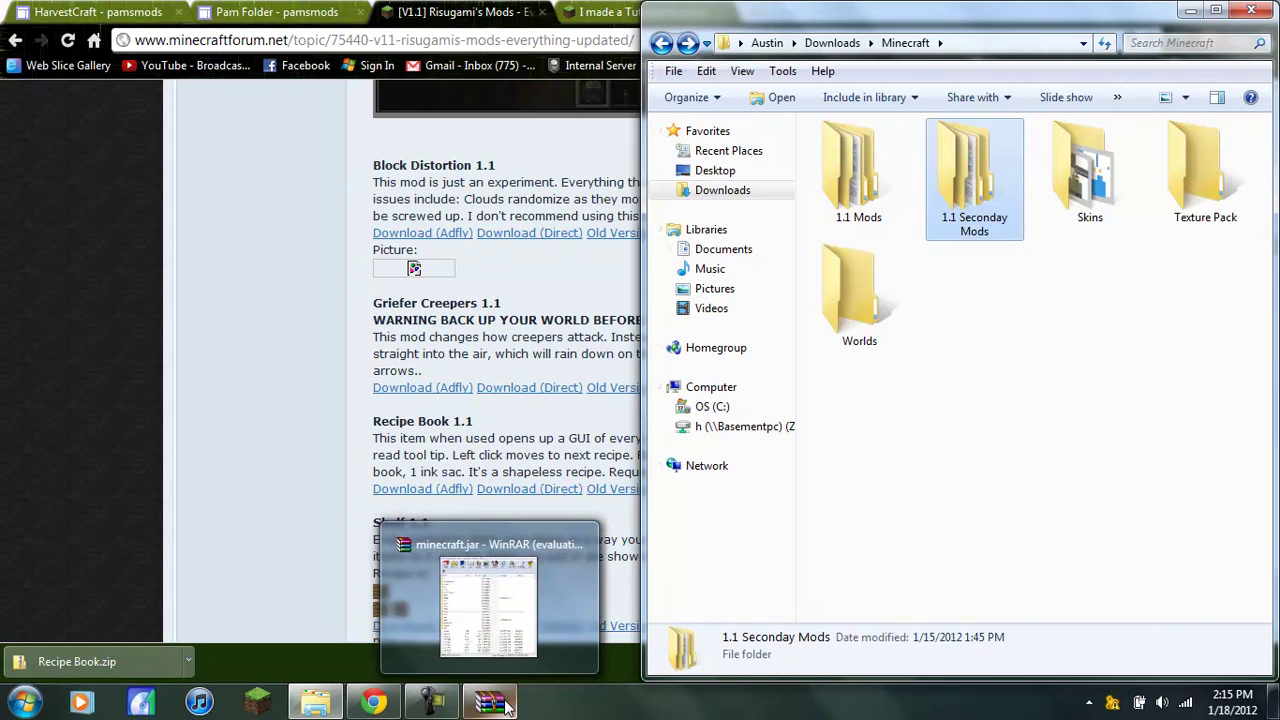
left_click(373, 702)
left_click_drag(268, 661, 510, 710)
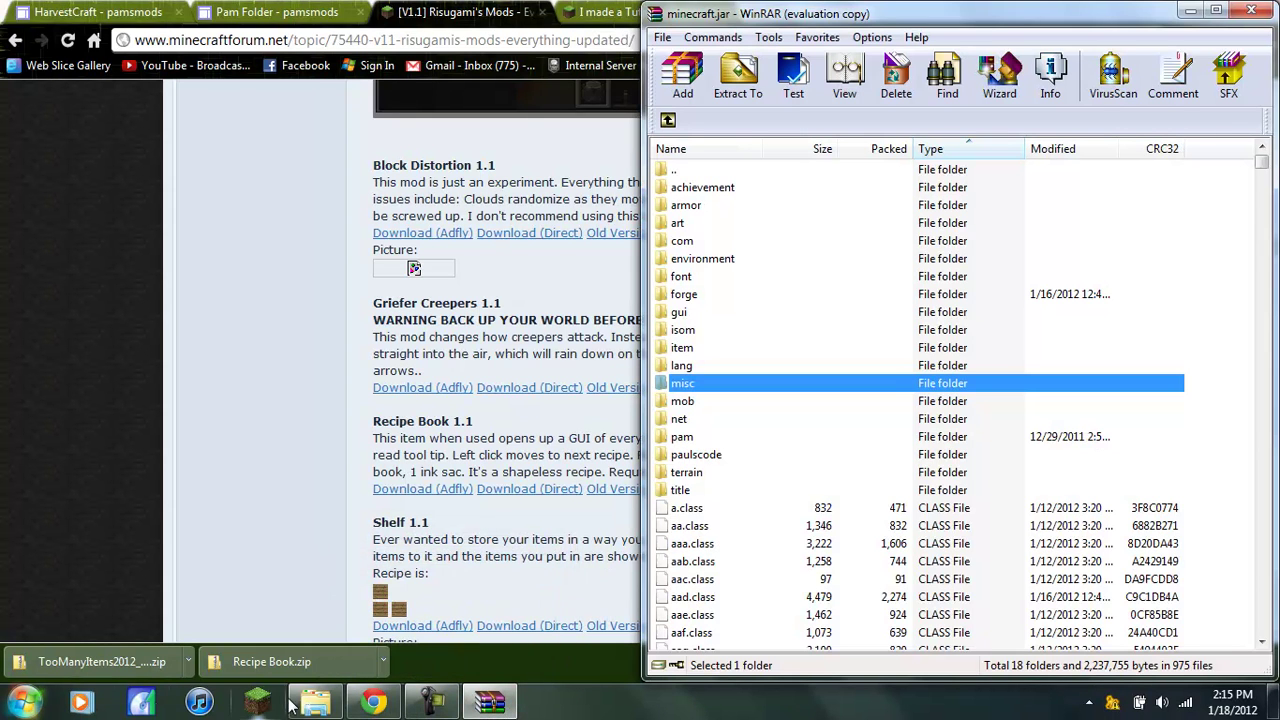
left_click(372, 666)
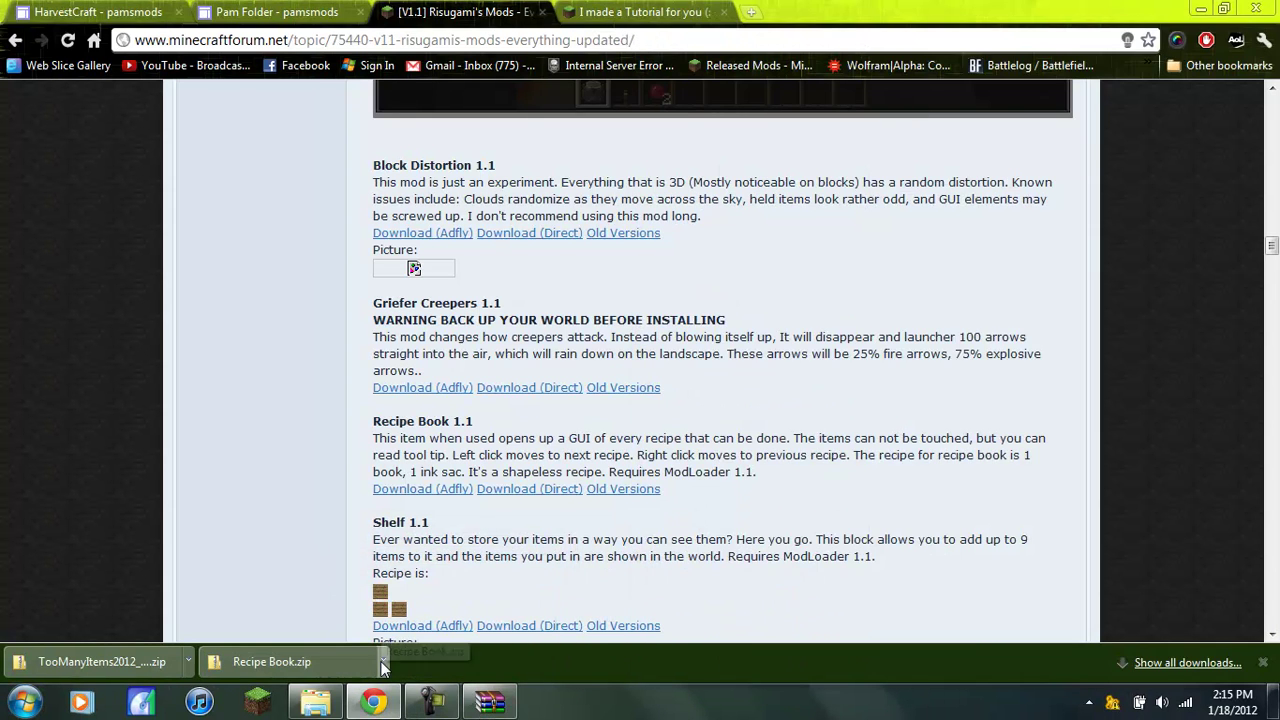
left_click(383, 665)
left_click(421, 604)
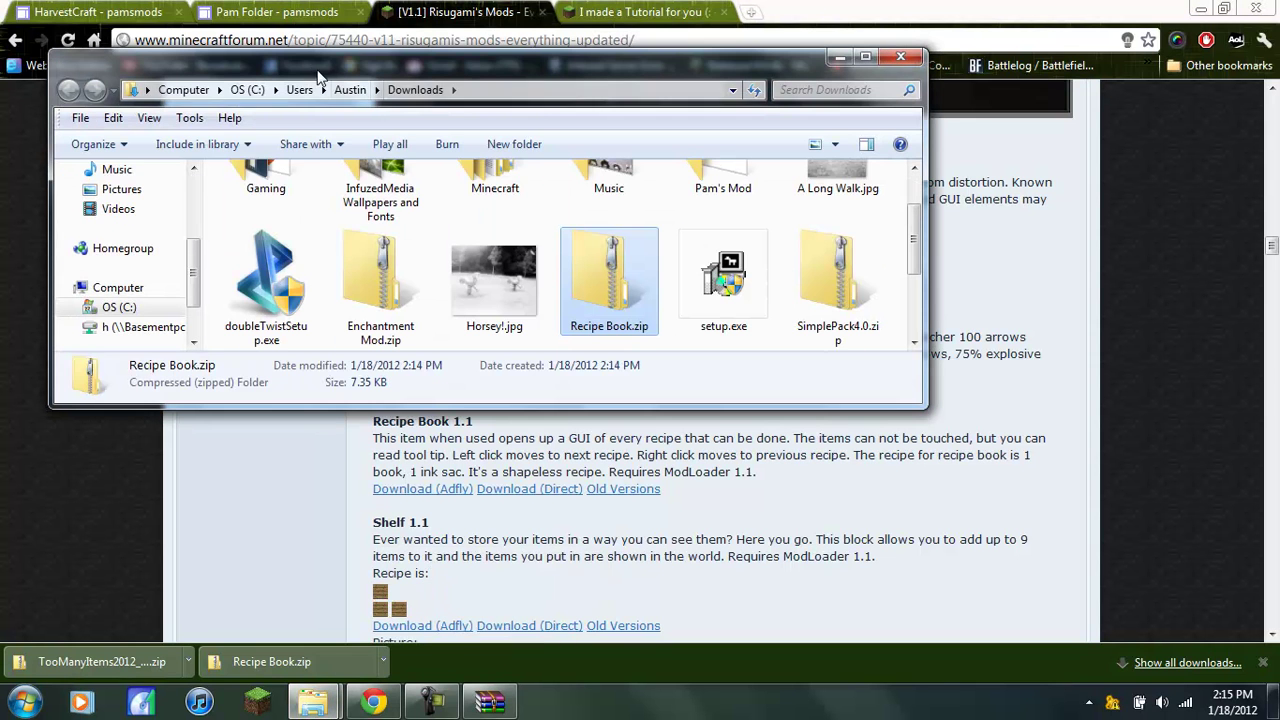
left_click_drag(530, 62, 0, 62)
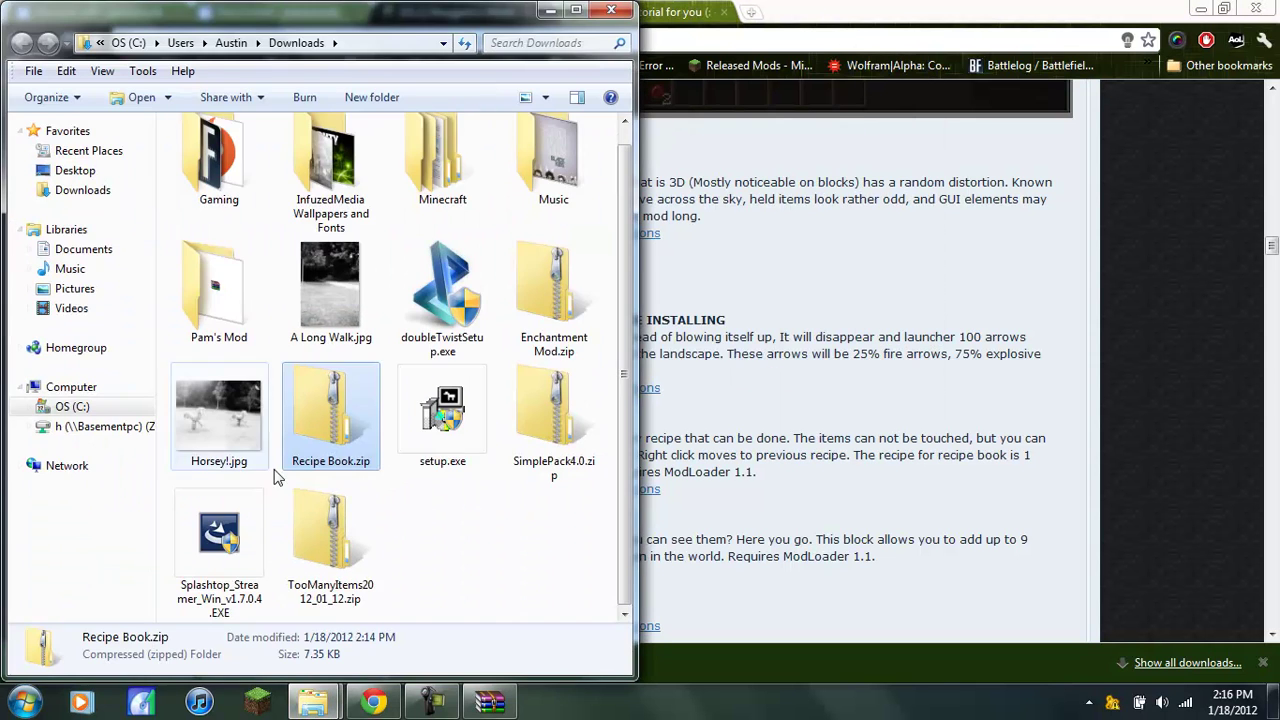
left_click(490, 702)
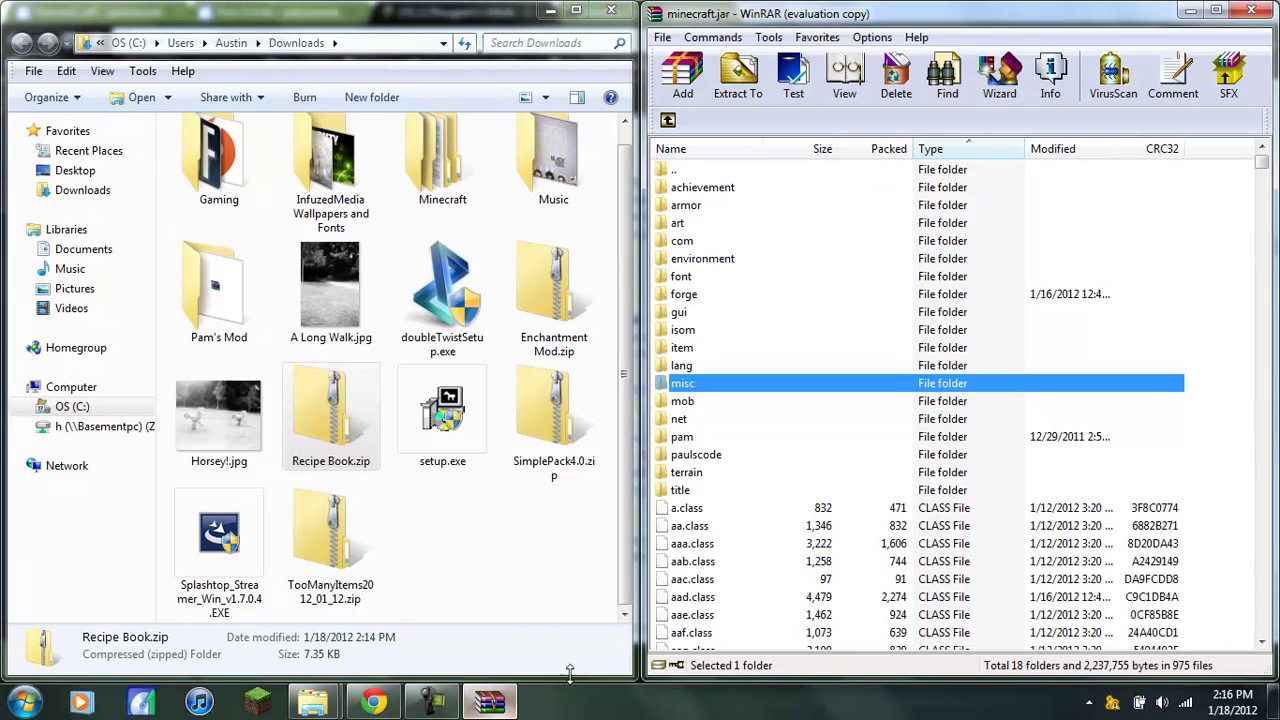
- Open Recipe Book.zip in WinRAR, add all its class files to minecraft.jar, and close the Recipe Book archive
right_click(336, 436)
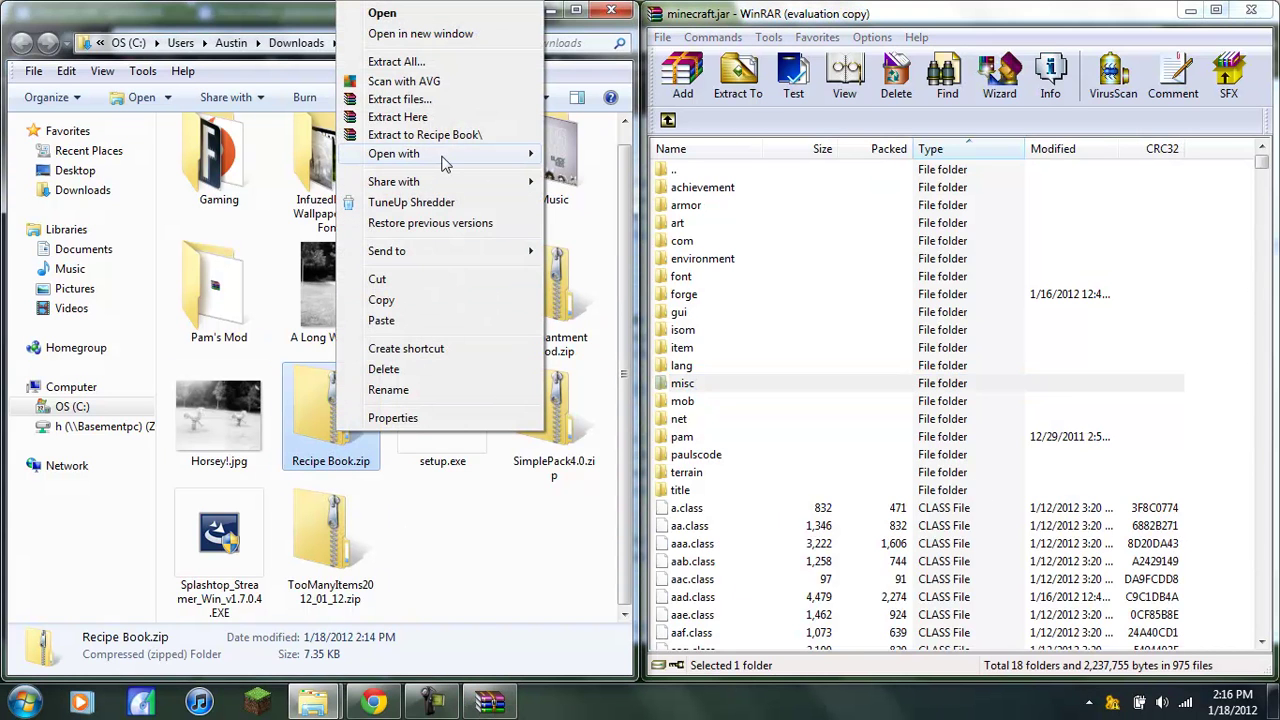
mouse_move(461, 163)
left_click(601, 175)
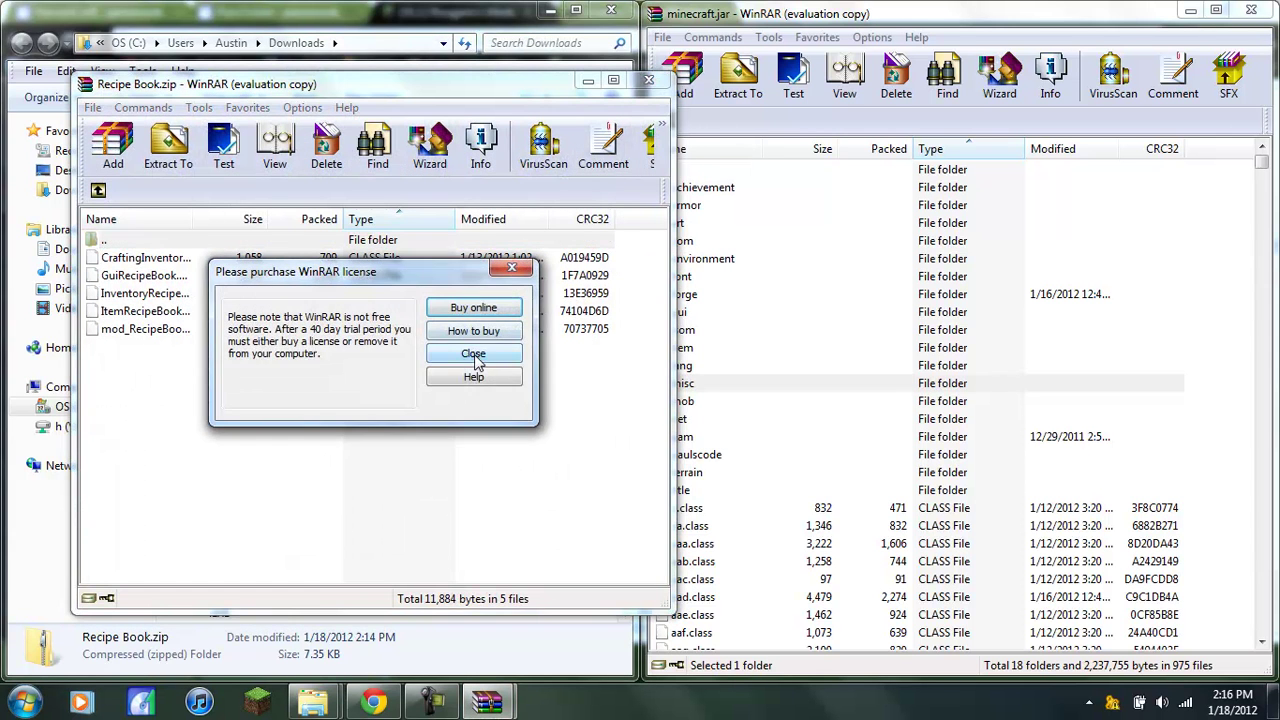
left_click(466, 354)
left_click_drag(453, 360, 416, 258)
left_click_drag(480, 296, 843, 590)
left_click(958, 491)
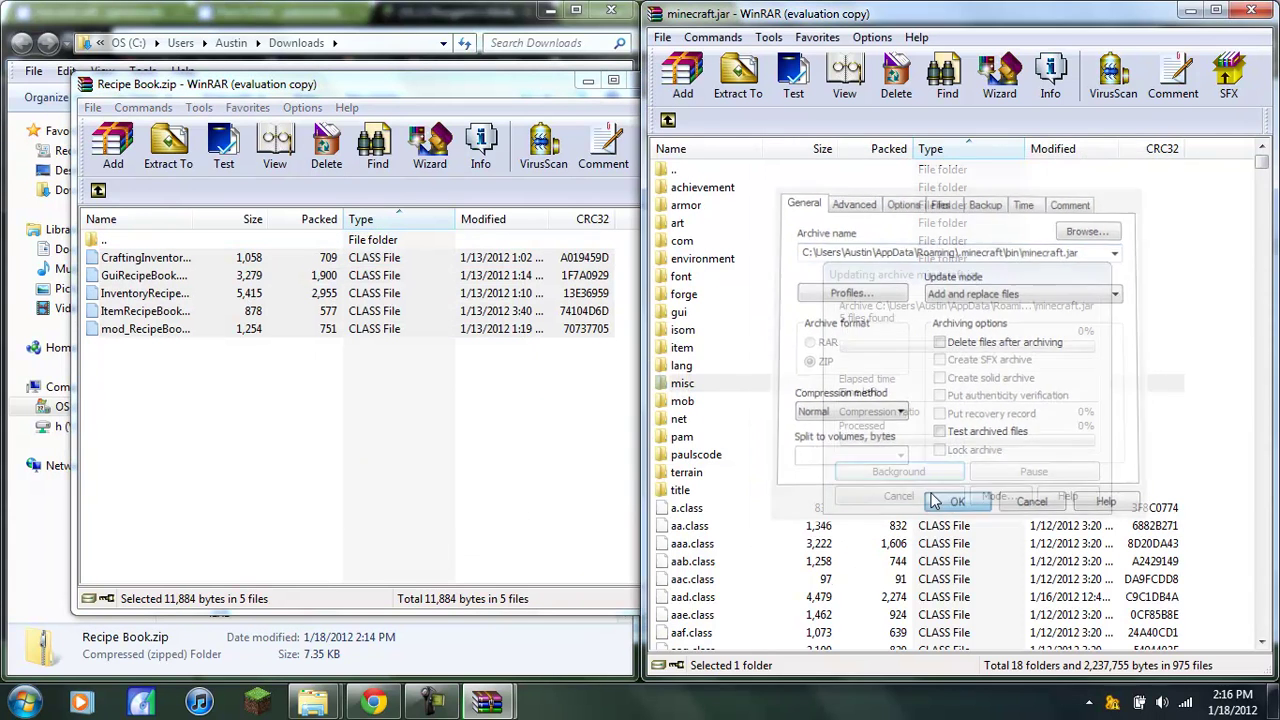
left_click(517, 93)
left_click(649, 84)
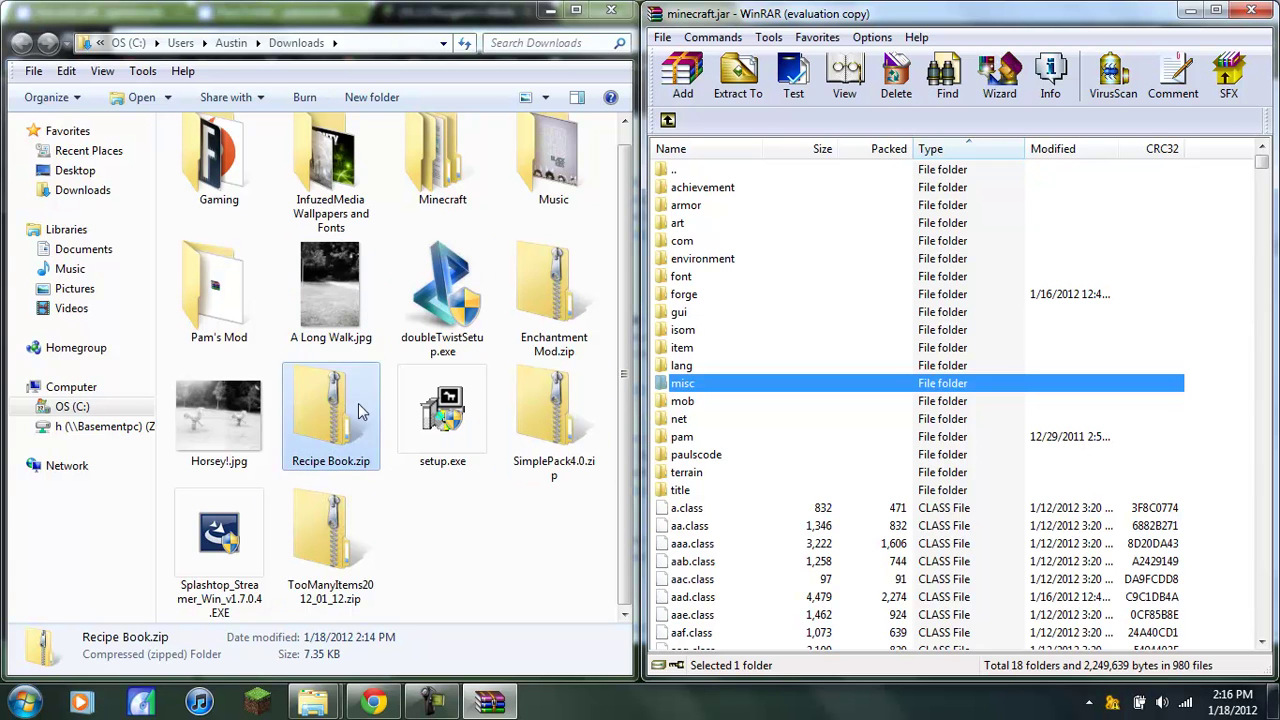
- Open TooManyItems2012_01_12.zip from Downloads in WinRAR and dismiss the license reminder
right_click(322, 506)
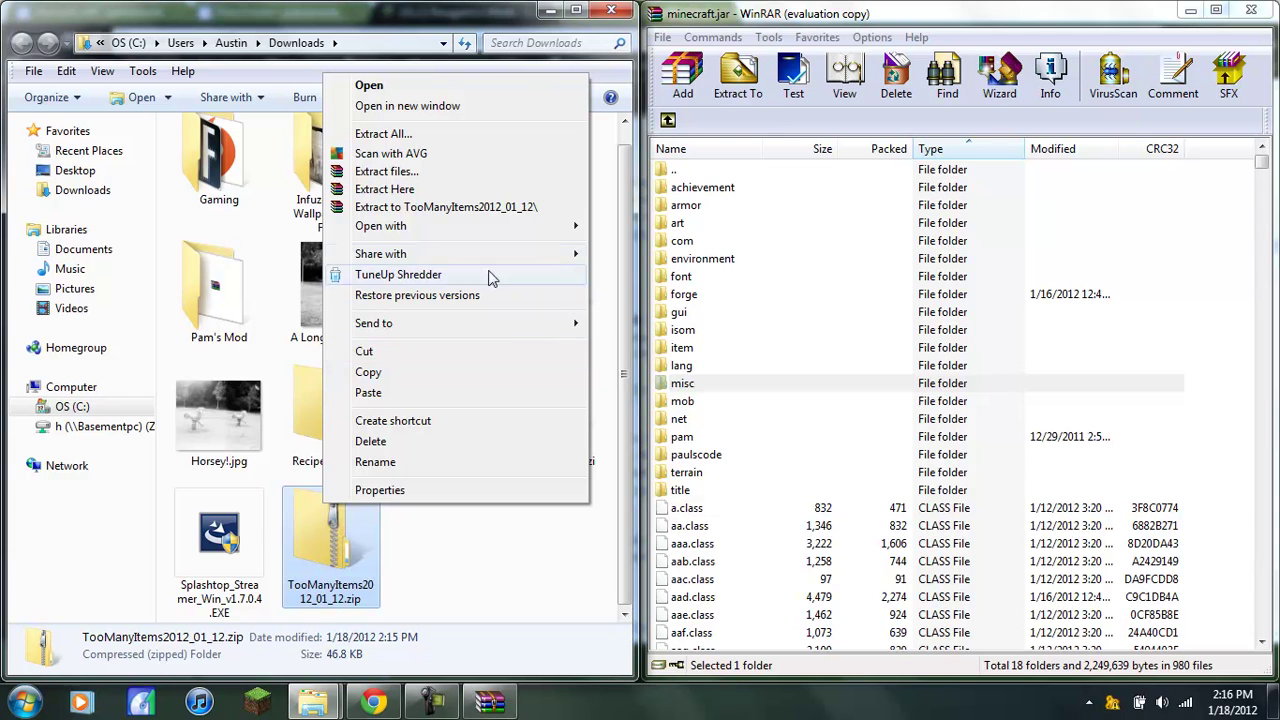
mouse_move(513, 235)
left_click(657, 246)
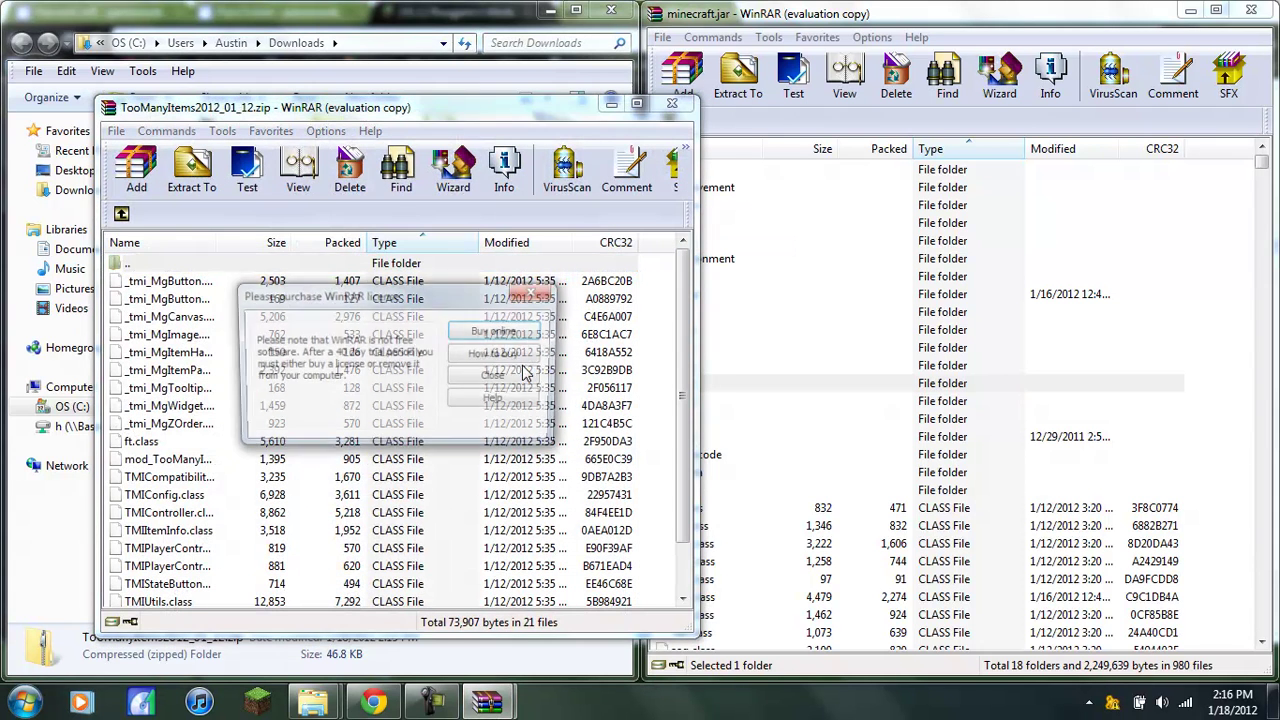
left_click(537, 374)
- Add all files from the TooManyItems archive to minecraft.jar, and close both archives and the Downloads window
left_click(612, 283)
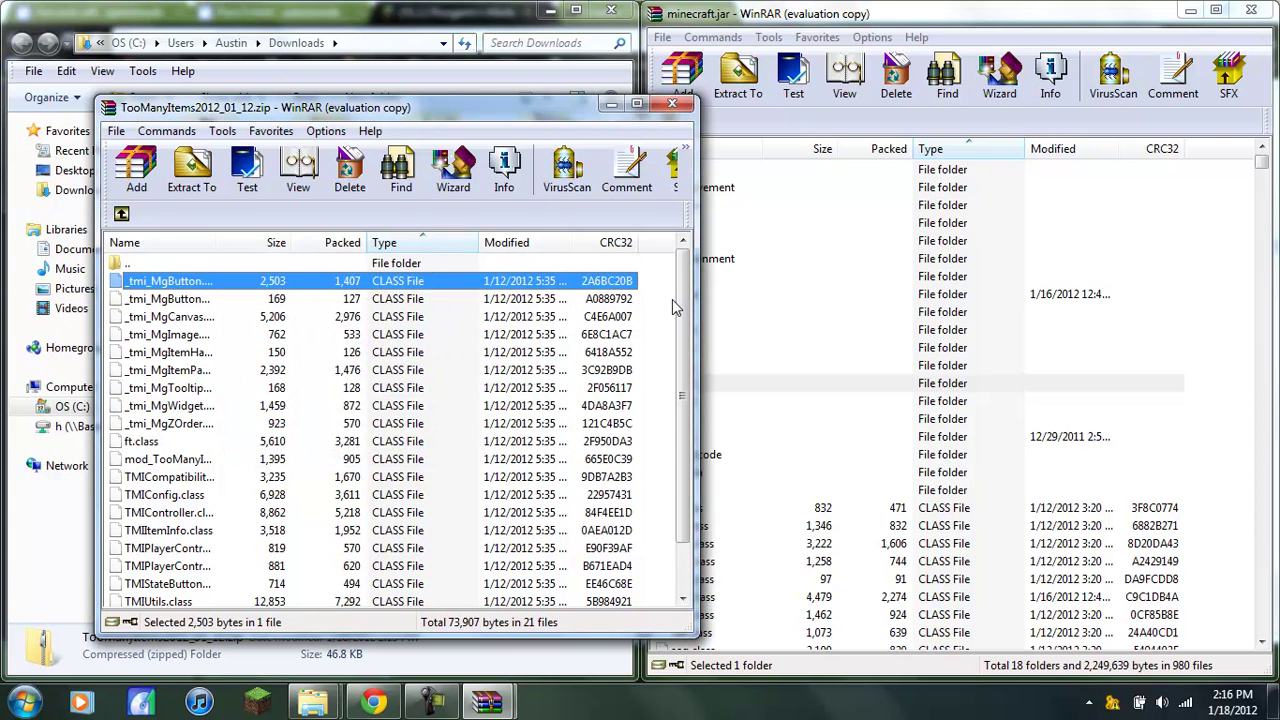
left_click(672, 299)
scroll(672, 299, "down", 1)
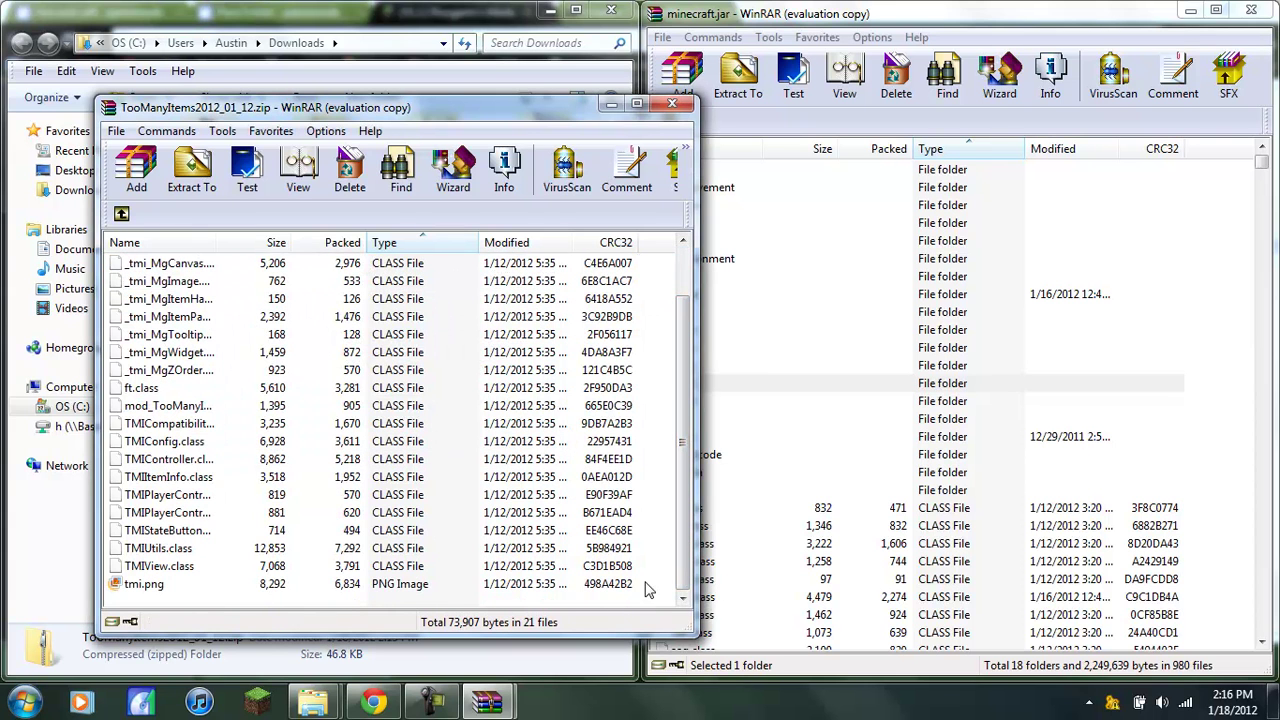
left_click_drag(638, 597, 401, 284)
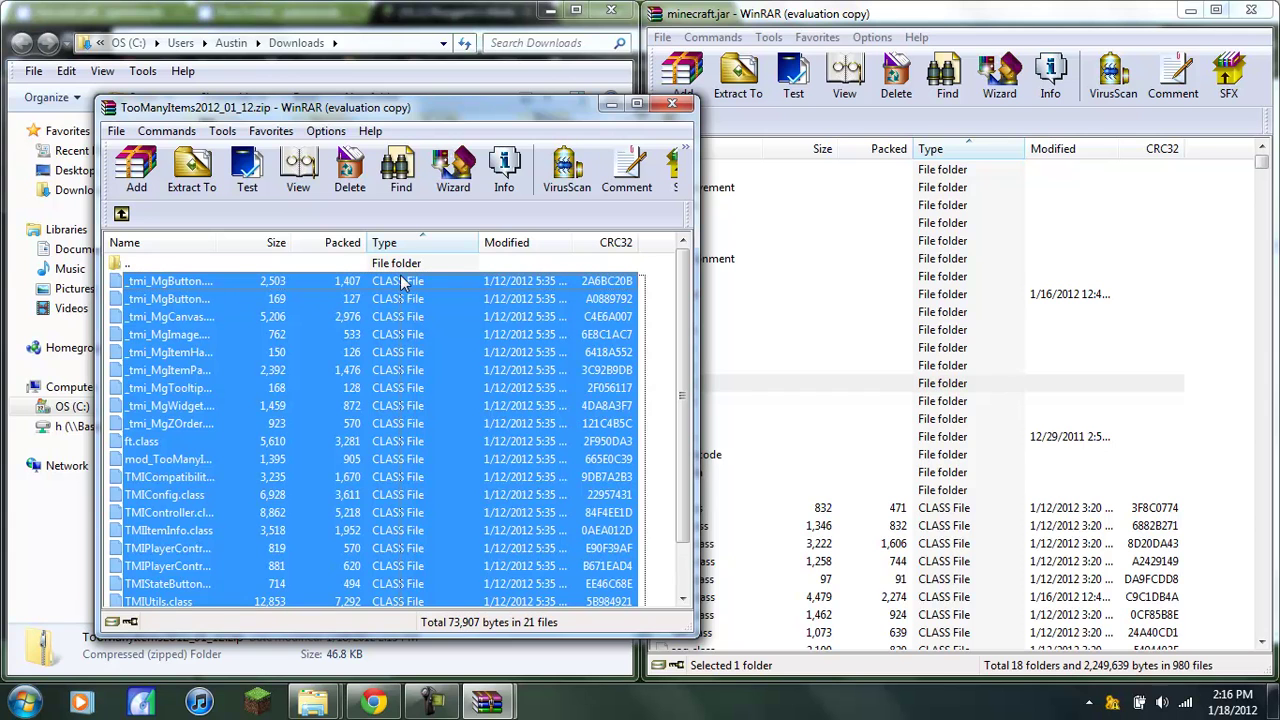
left_click_drag(851, 560, 853, 562)
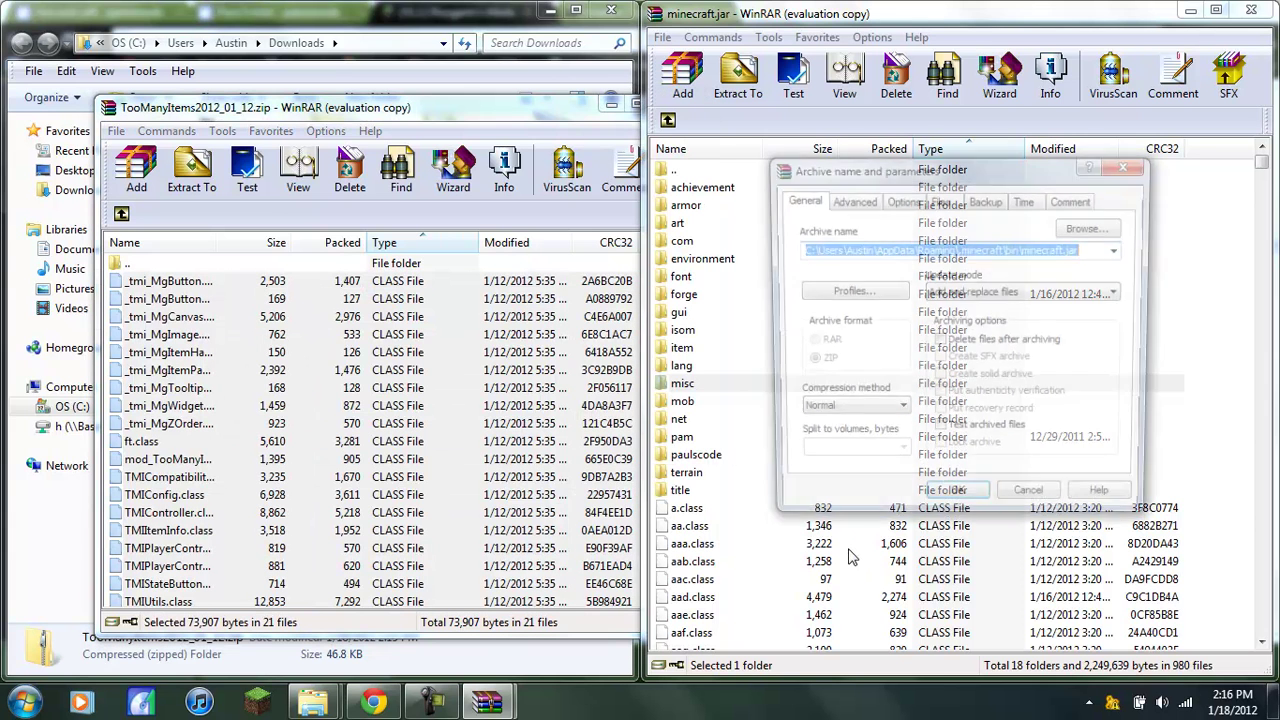
left_click(951, 508)
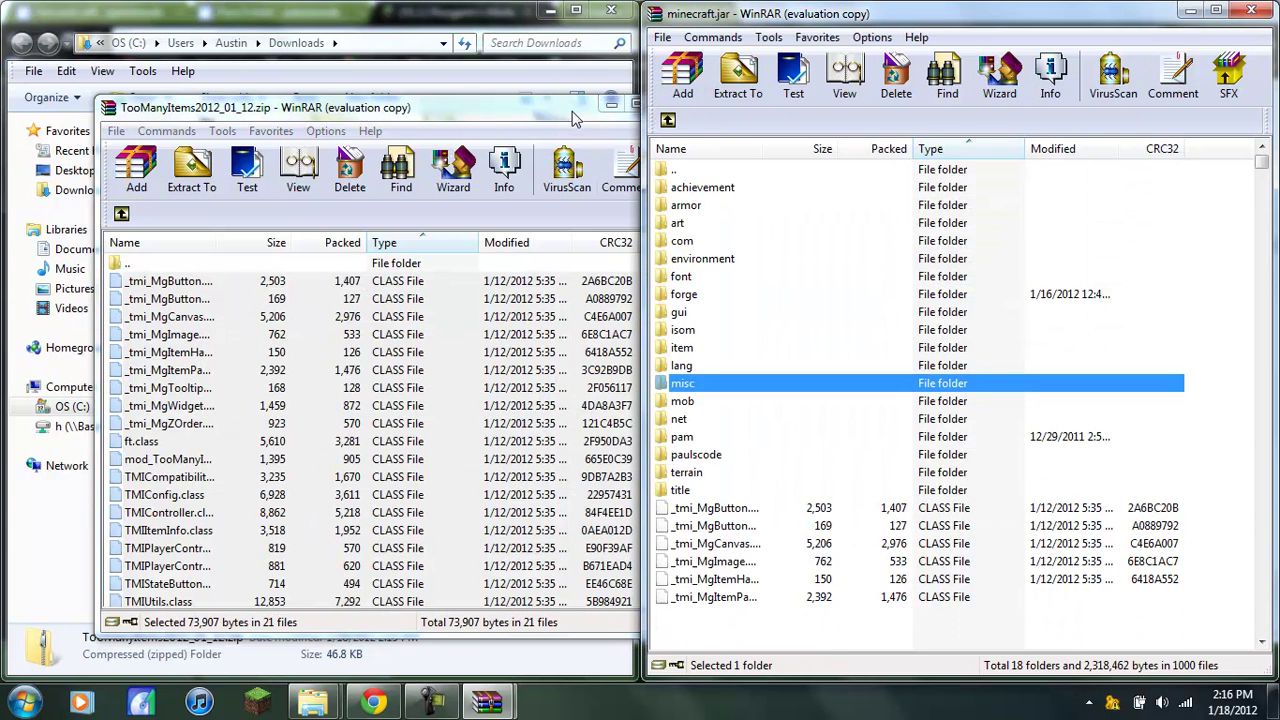
left_click(628, 122)
left_click(672, 104)
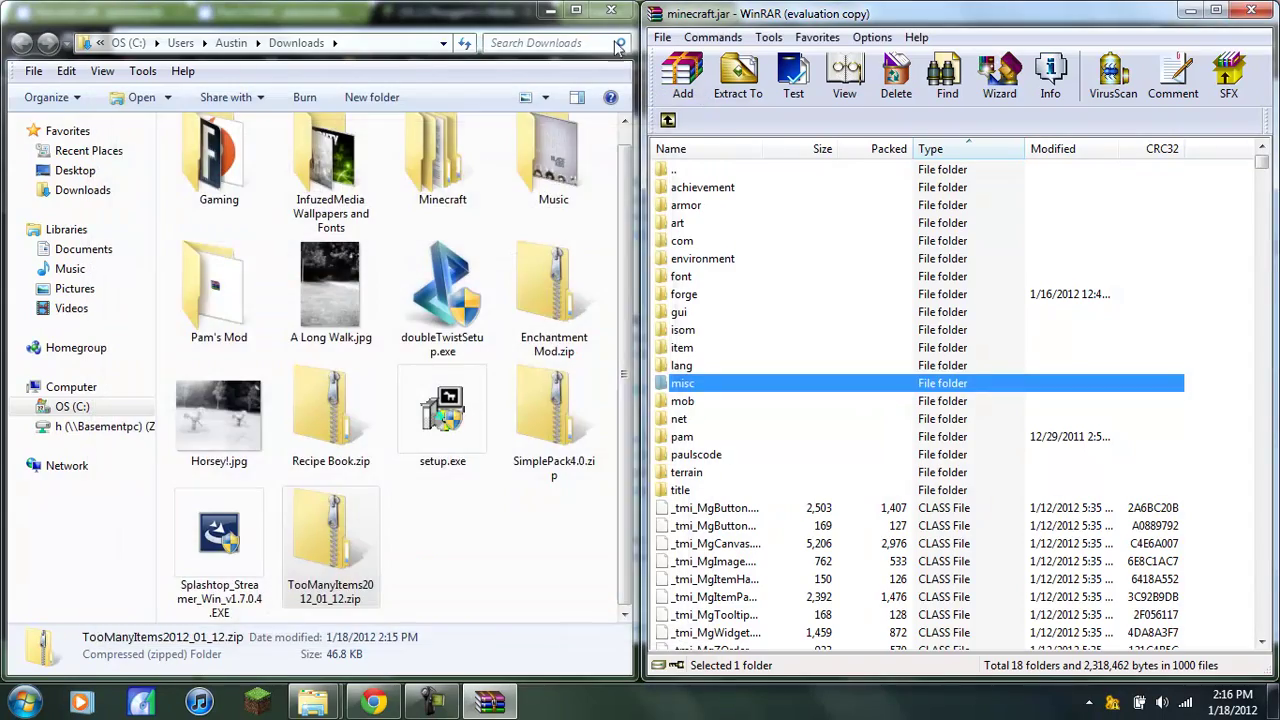
left_click(611, 10)
left_click(1250, 14)
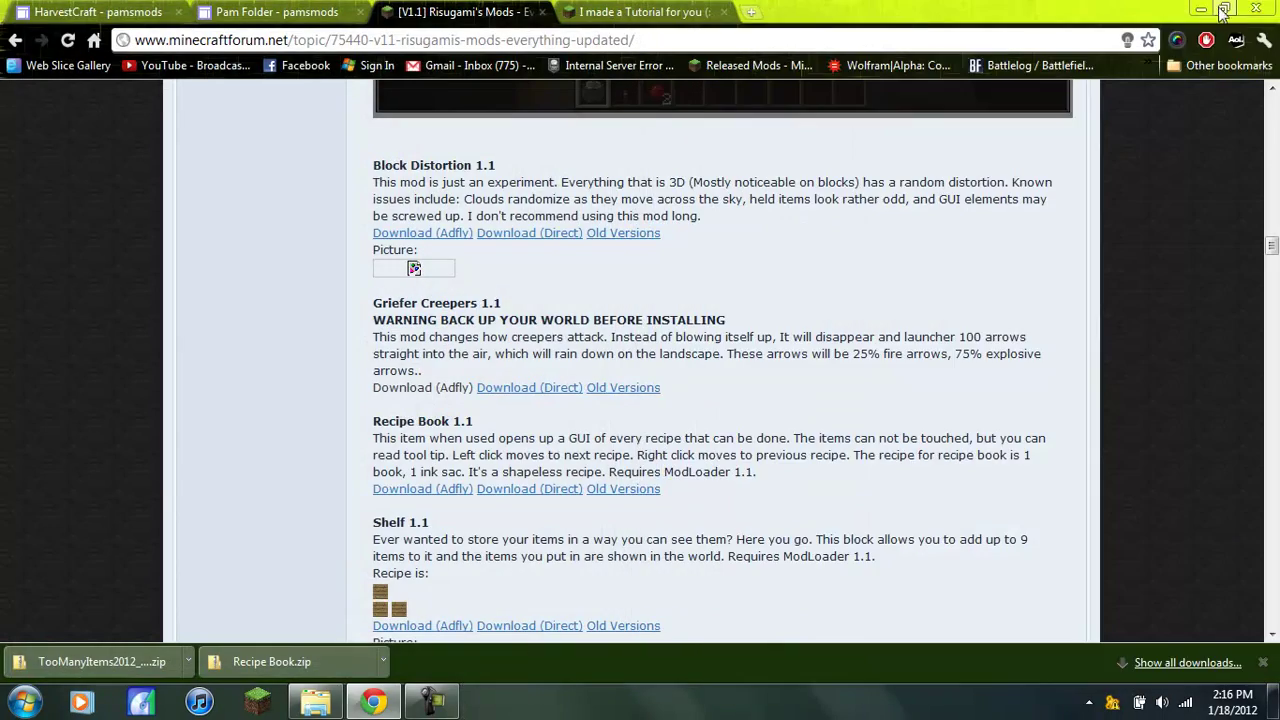
- Minimize the browser, close the Minecraft downloads folder window, and launch Minecraft
left_click(1201, 10)
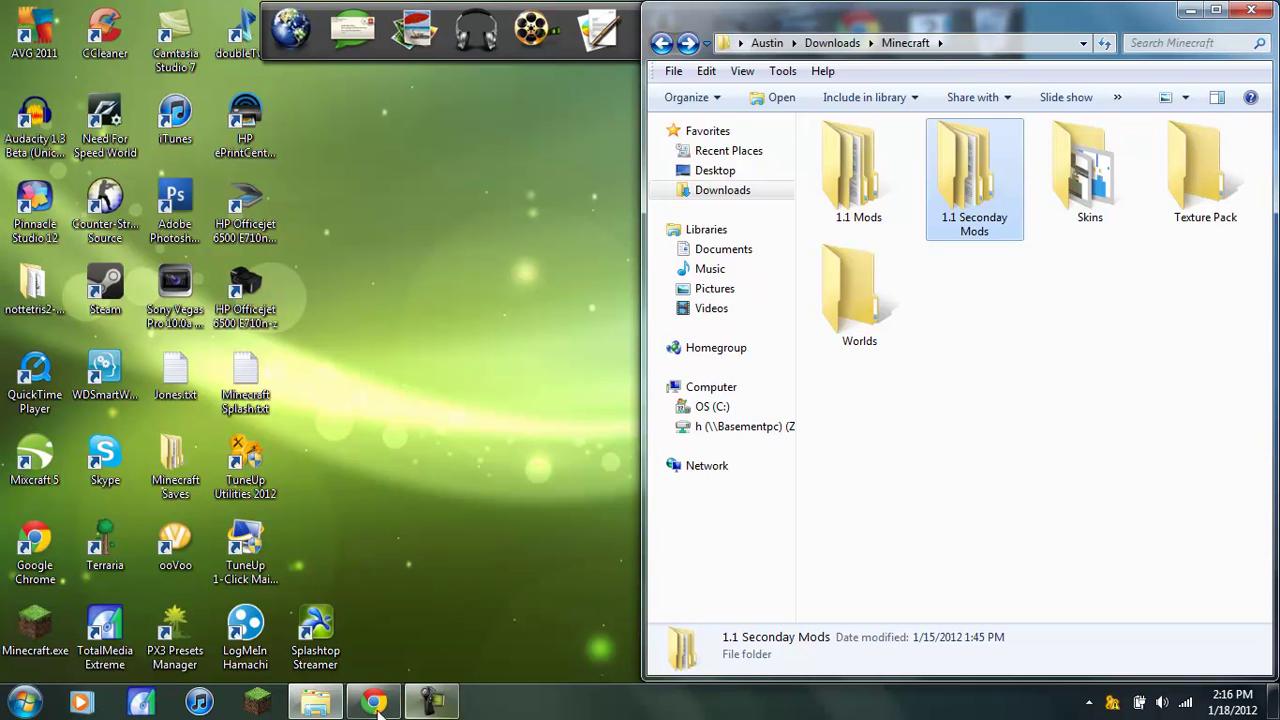
mouse_move(310, 698)
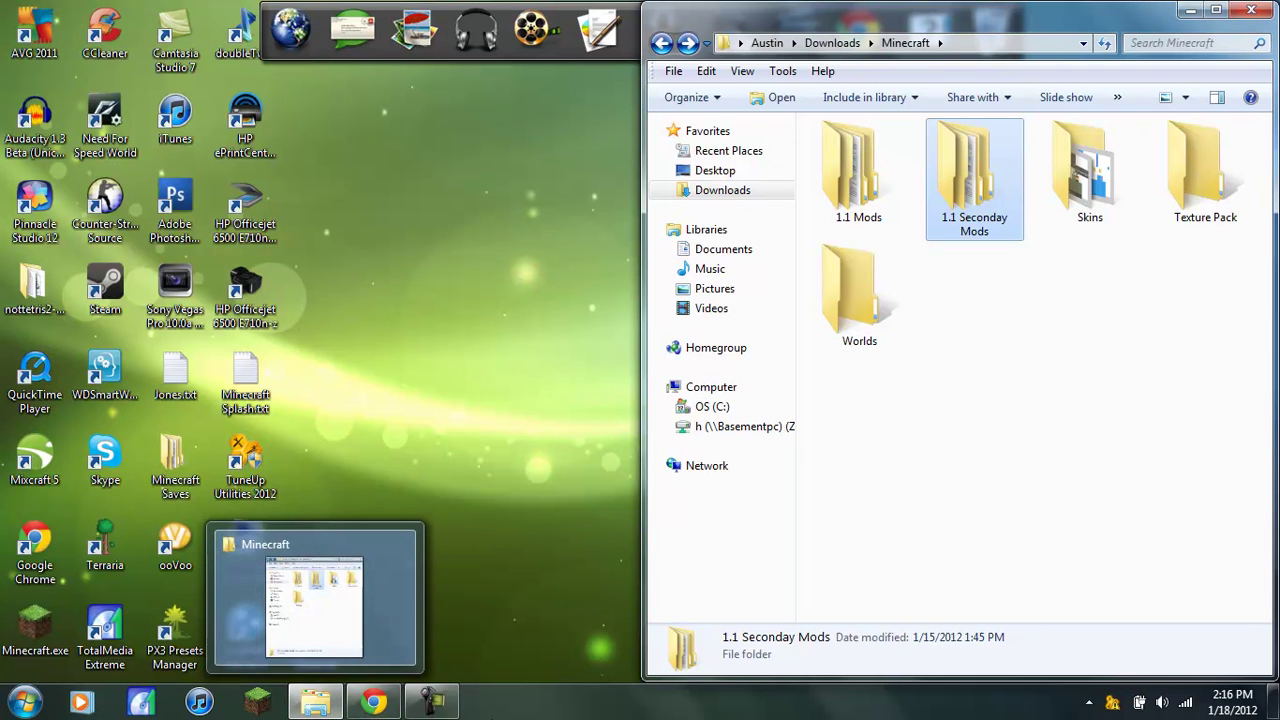
left_click(1265, 9)
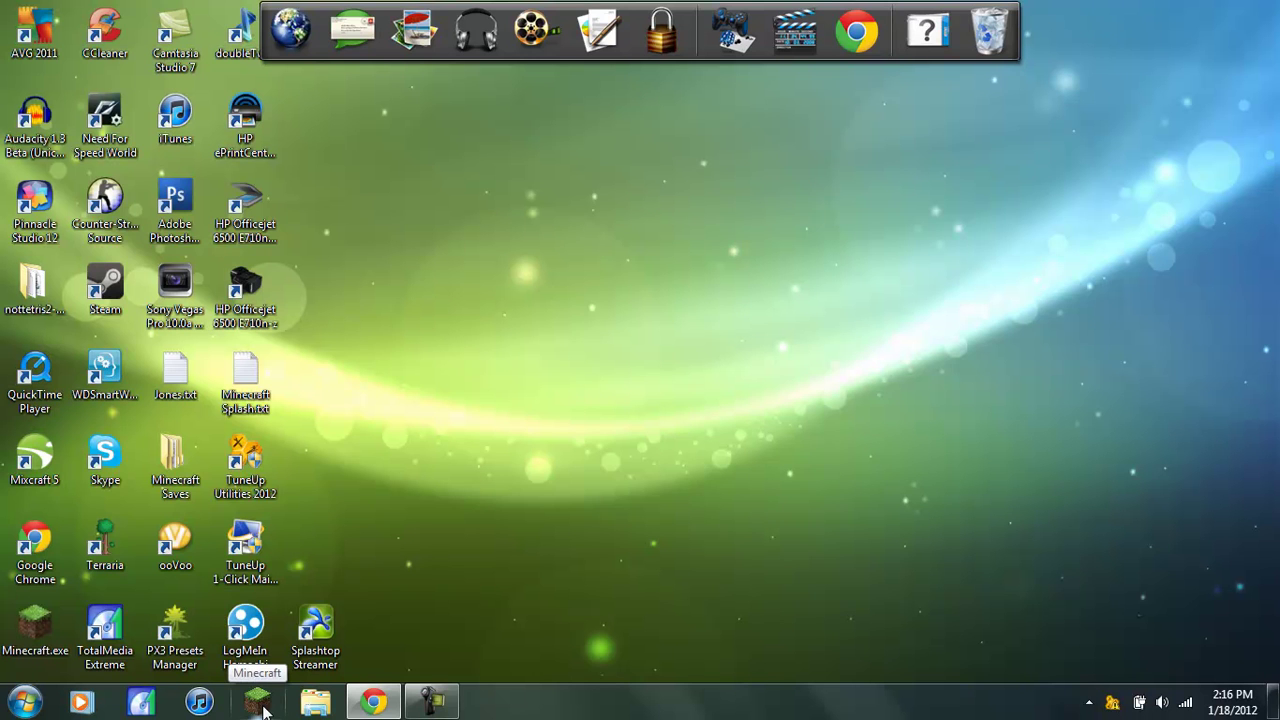
left_click(258, 702)
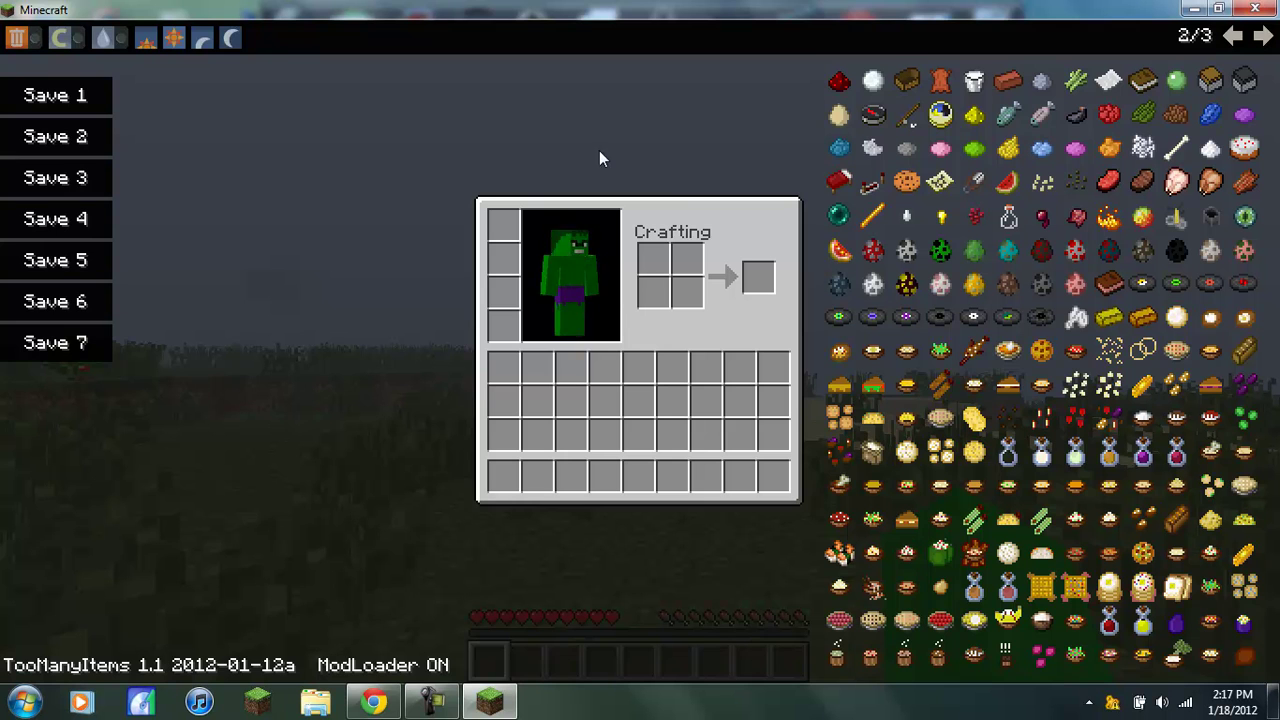
key("e")
key("Escape")
left_click(641, 355)
left_click(639, 324)
key("Escape")
key("Escape")
key("Escape")
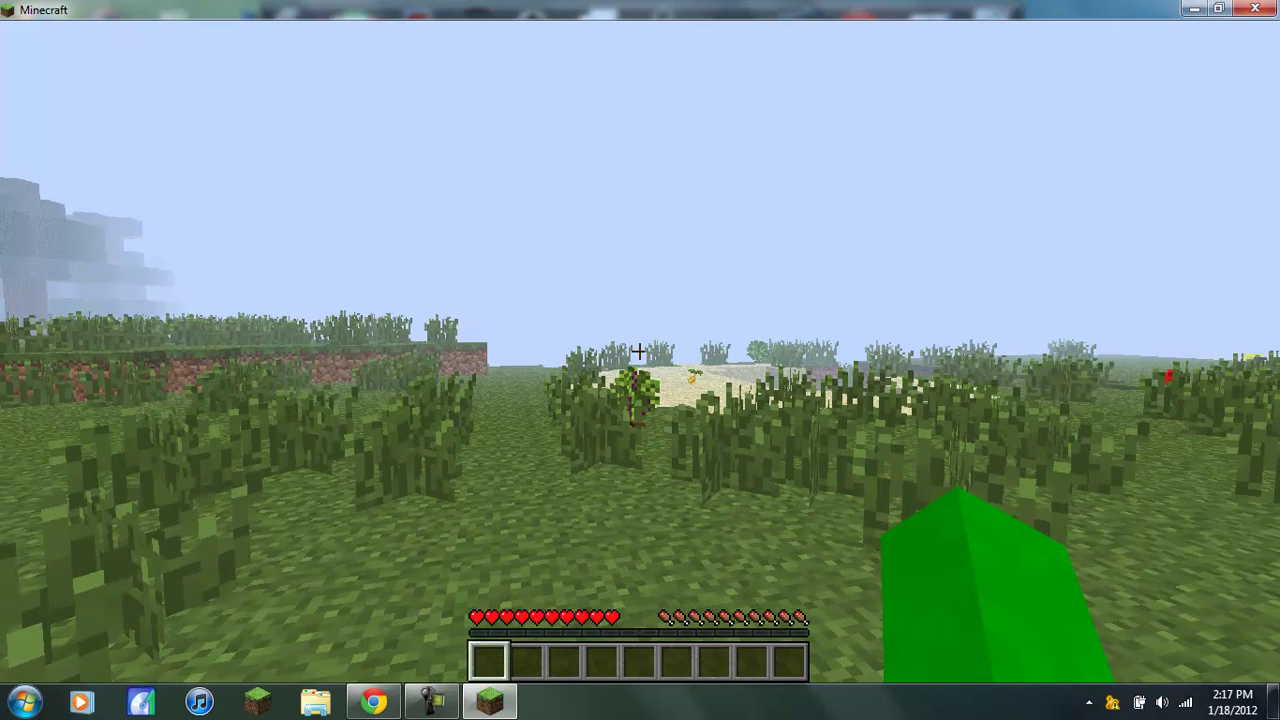
- Add a stack of Recipe Books to the inventory from the TooManyItems list and open the book in the world
key("e")
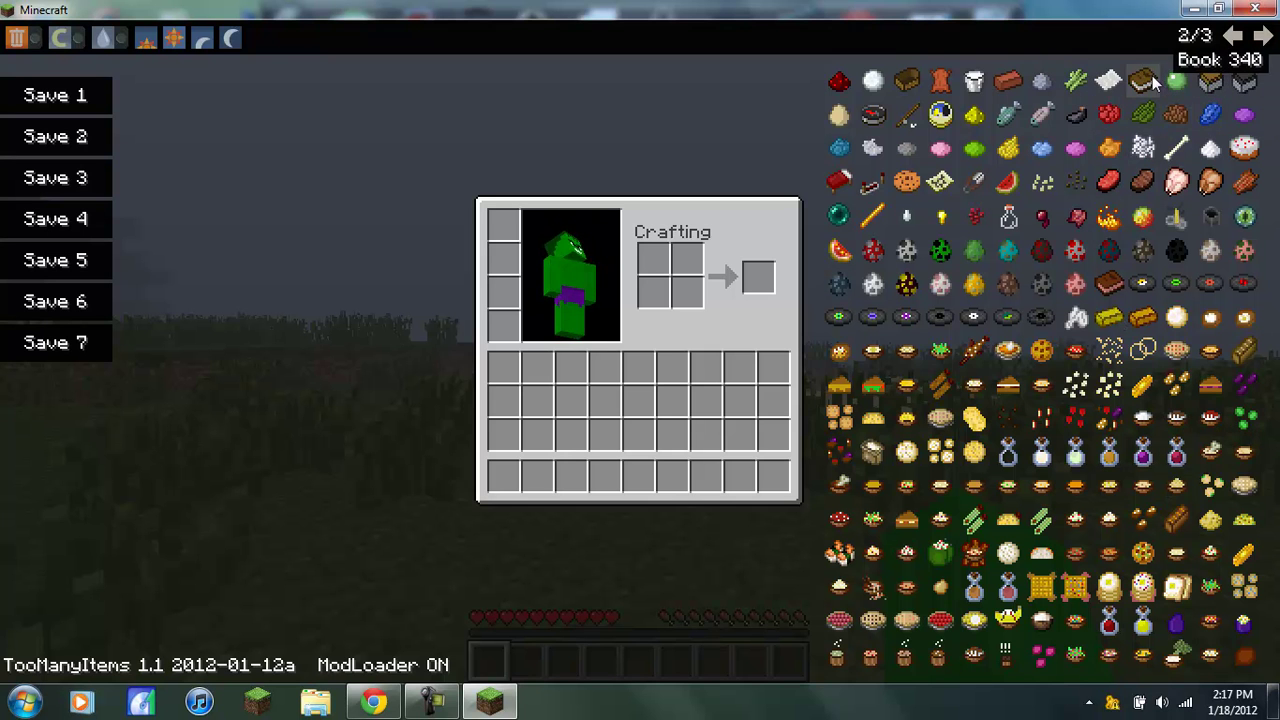
left_click(1108, 283)
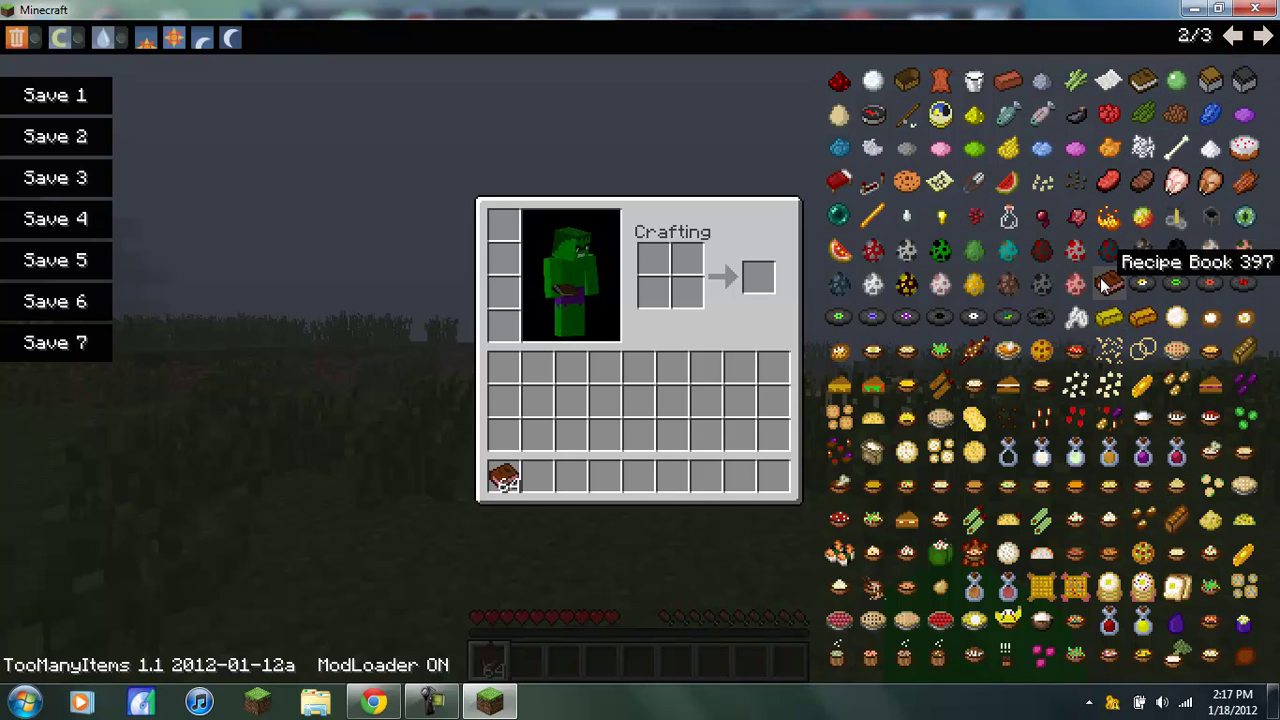
key("e")
right_click(640, 351)
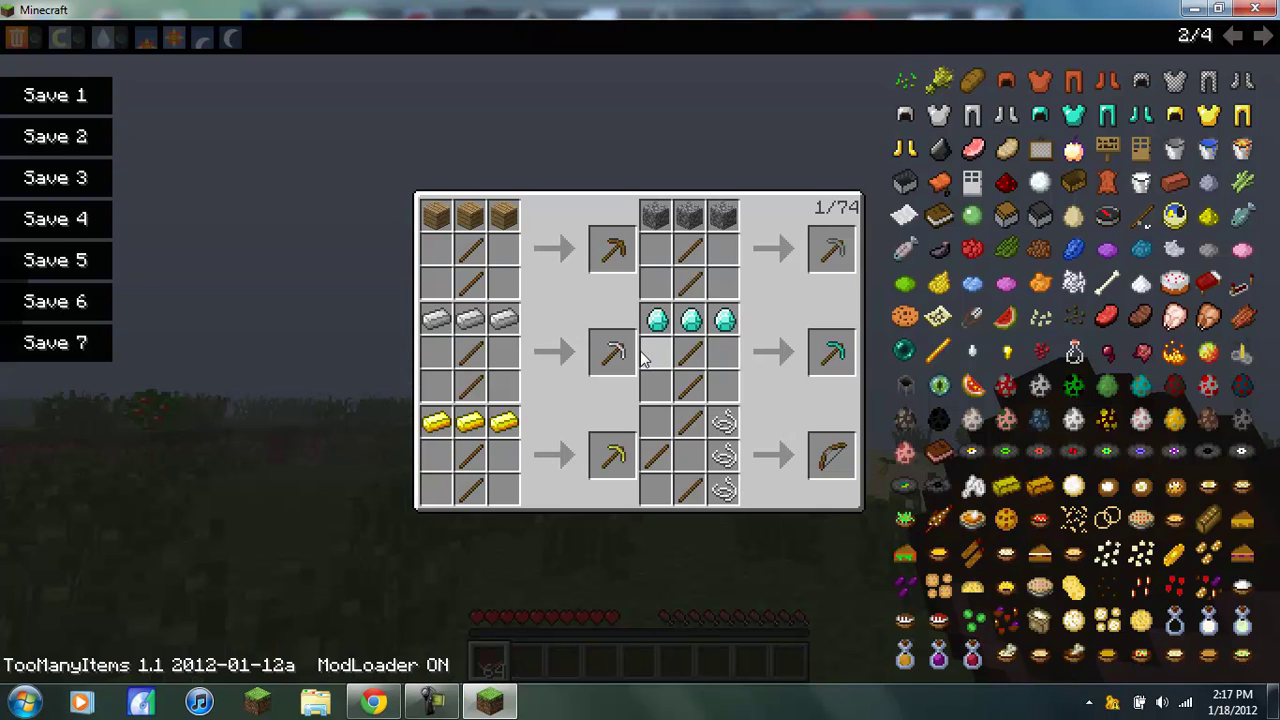
- Page backwards through the Recipe Book from its last pages to examine the HarvestCraft crafting recipes, and close the book
scroll(641, 358, "up", 5)
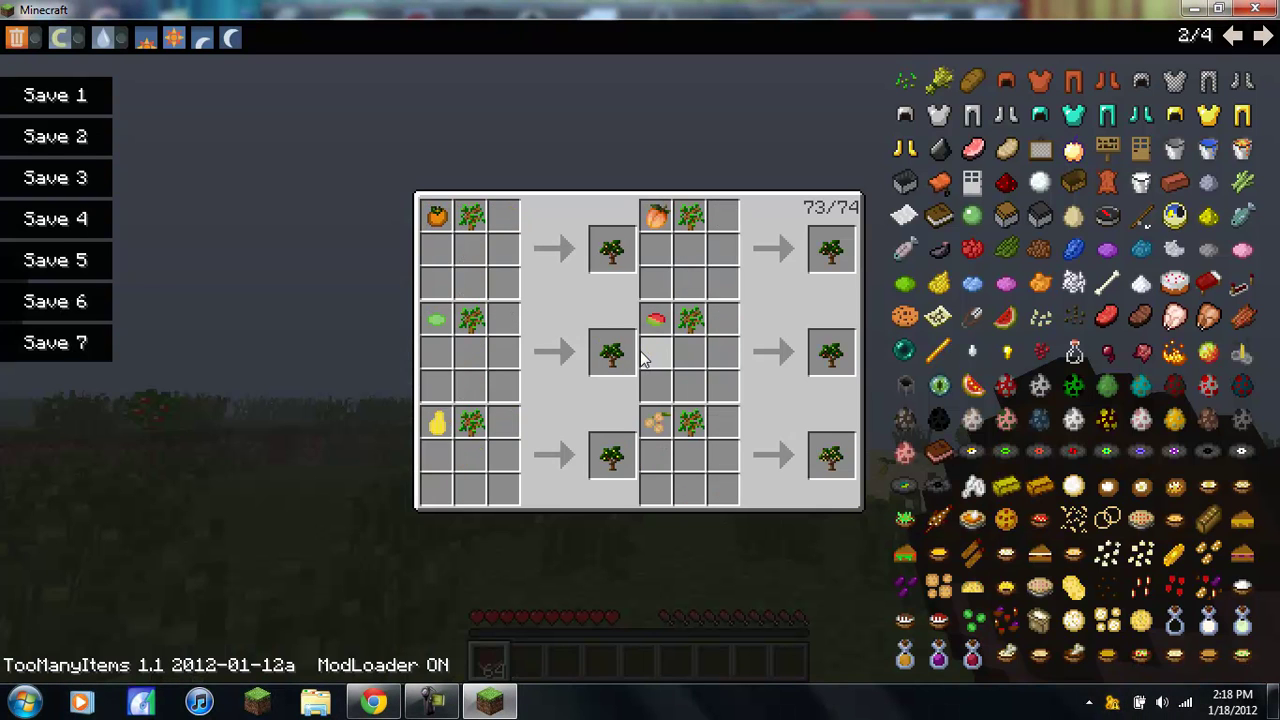
scroll(641, 358, "down", 1)
scroll(641, 358, "up", 2)
scroll(641, 358, "down", 1)
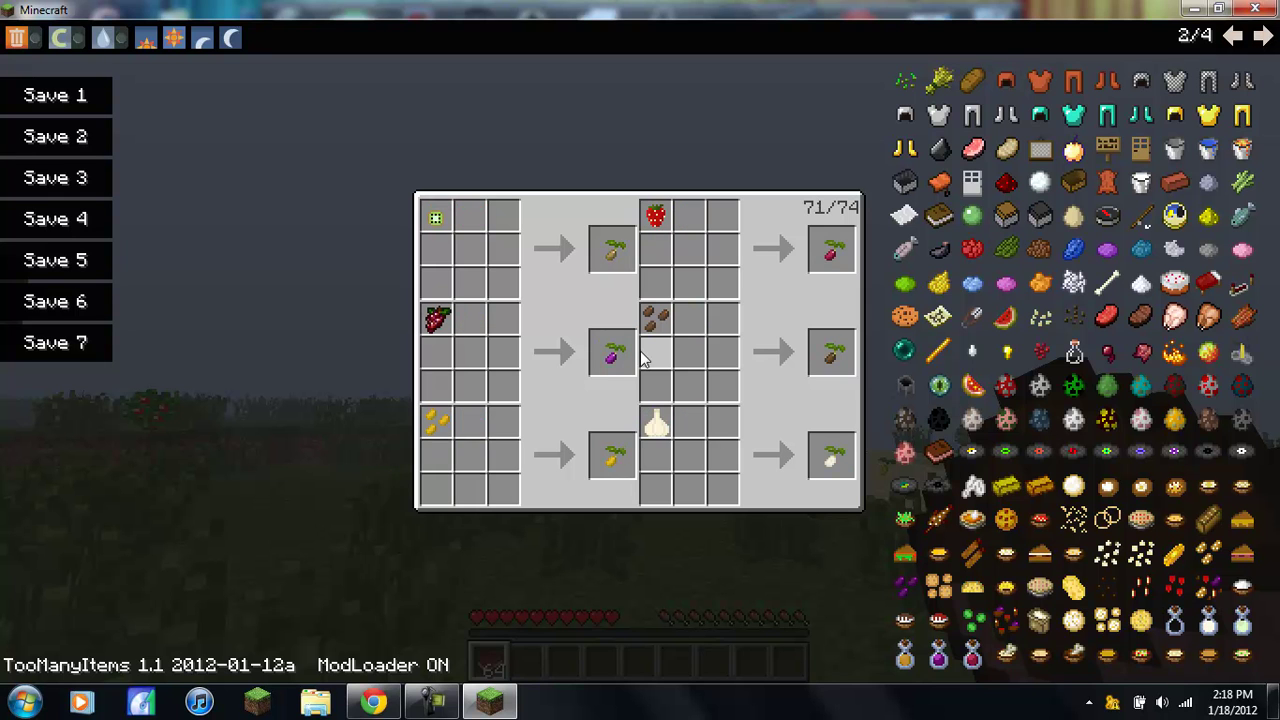
scroll(641, 358, "up", 6)
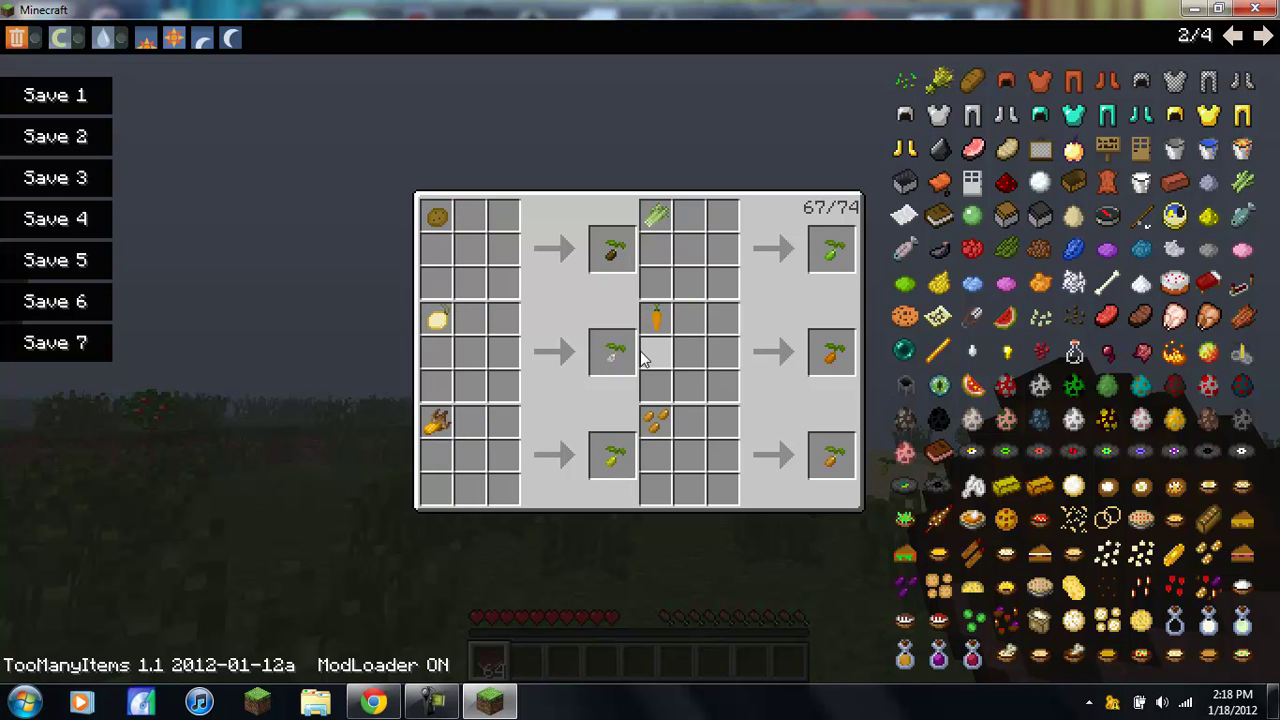
scroll(641, 358, "up", 8)
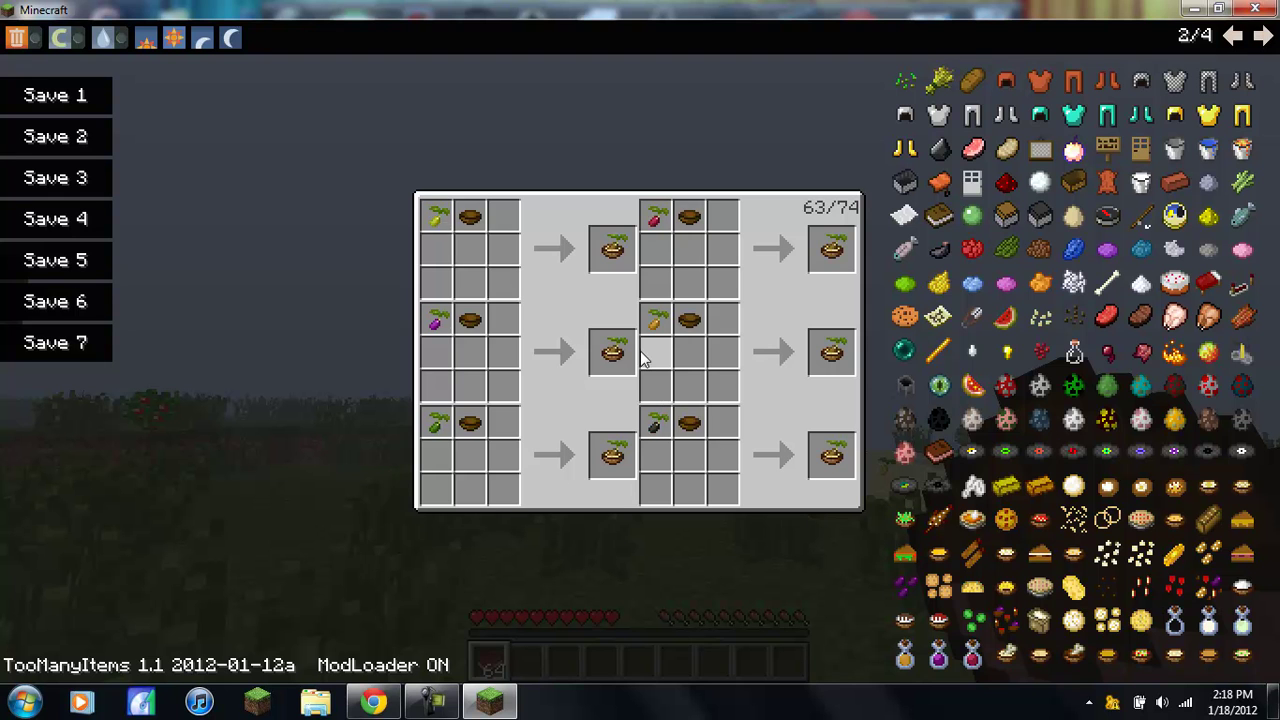
scroll(641, 358, "down", 1)
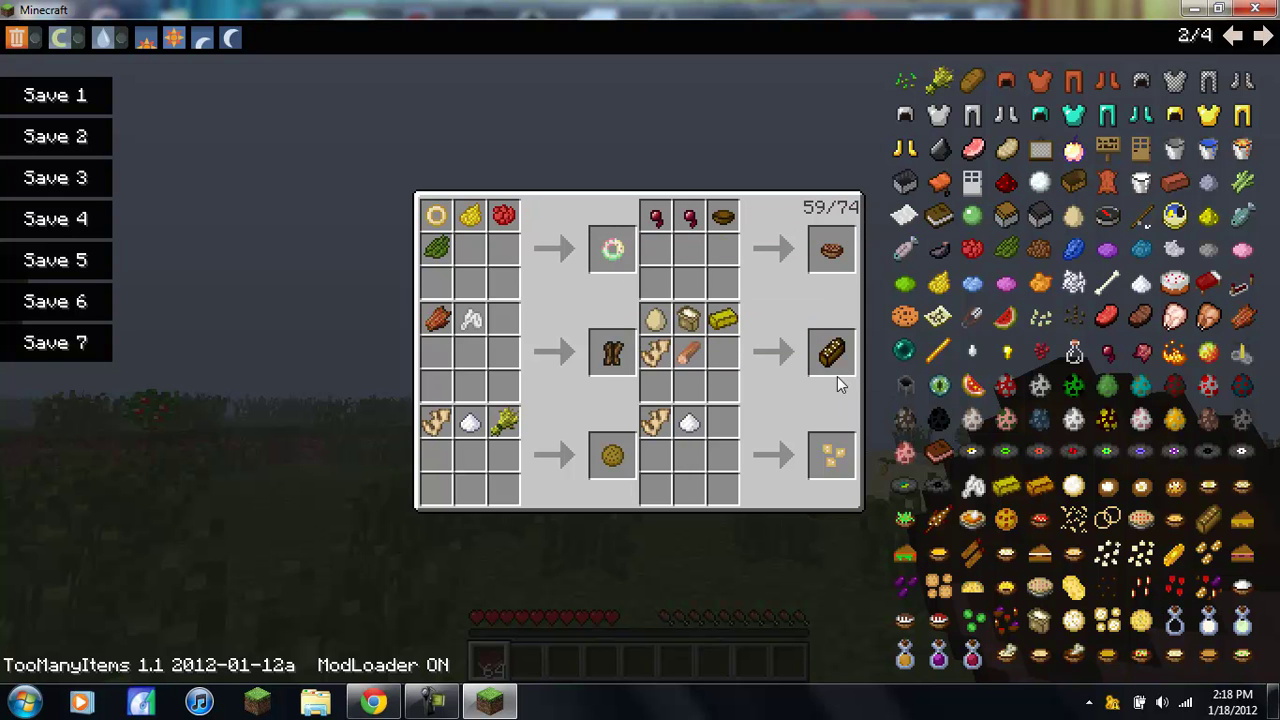
scroll(645, 432, "up", 1)
scroll(640, 435, "up", 3)
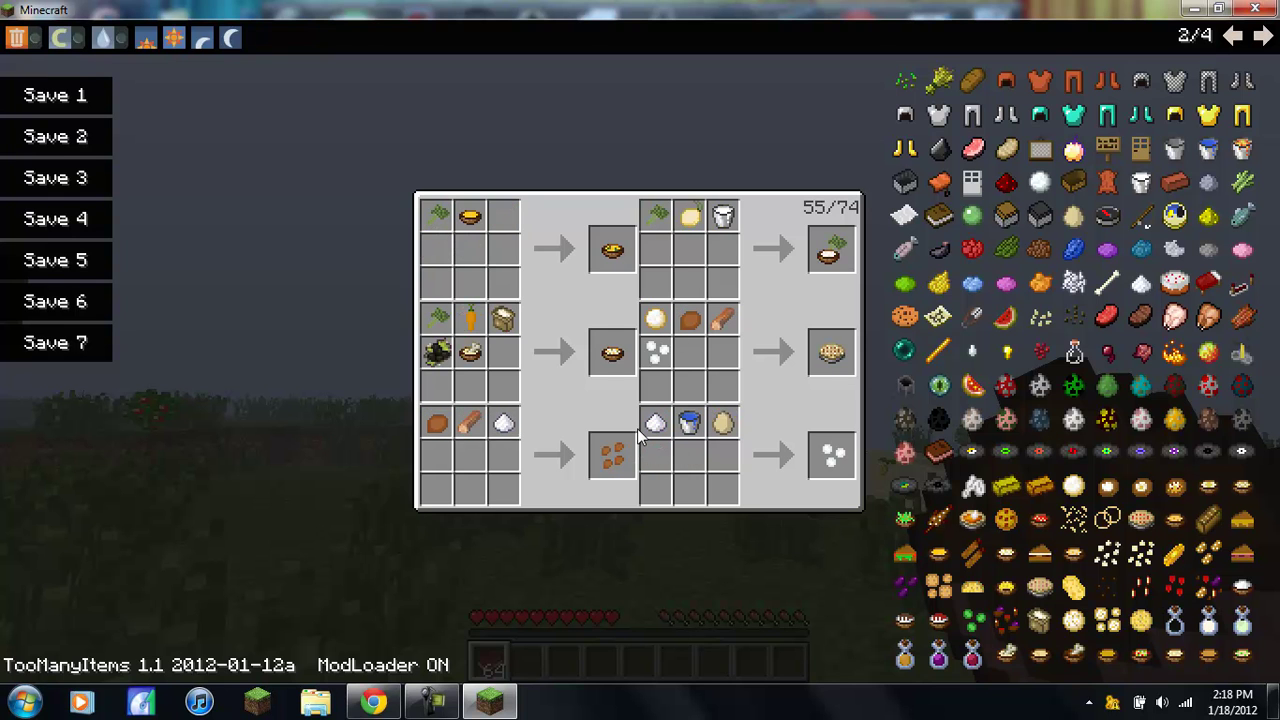
scroll(637, 428, "up", 2)
scroll(645, 430, "down", 1)
scroll(760, 443, "up", 3)
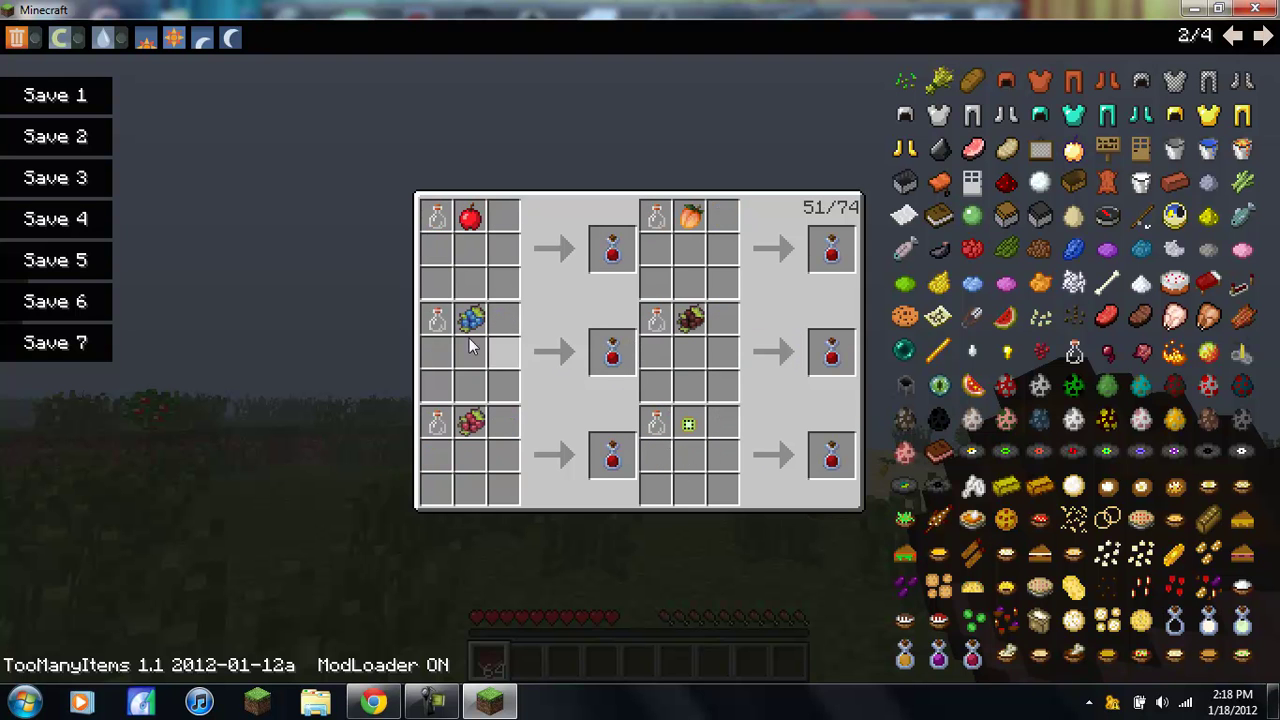
scroll(541, 355, "up", 1)
key("Escape")
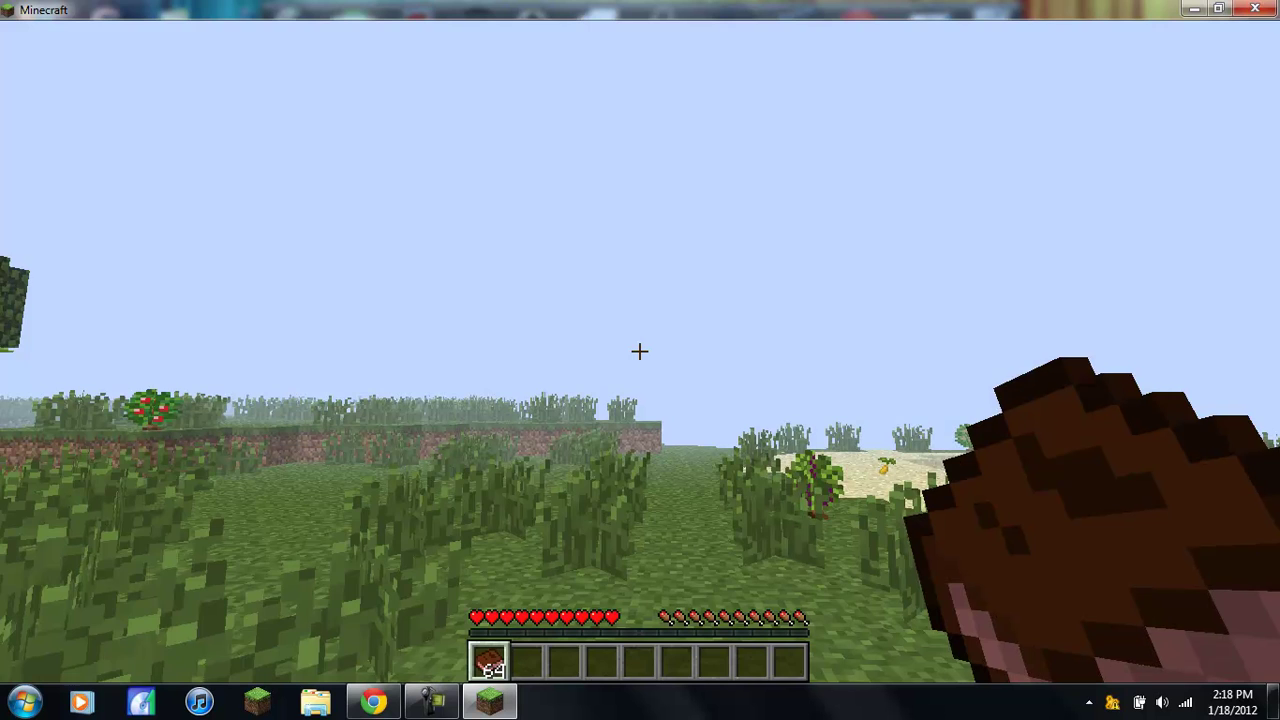
- Save and quit the current world to the title screen and open the singleplayer world list
key("Escape")
left_click(663, 398)
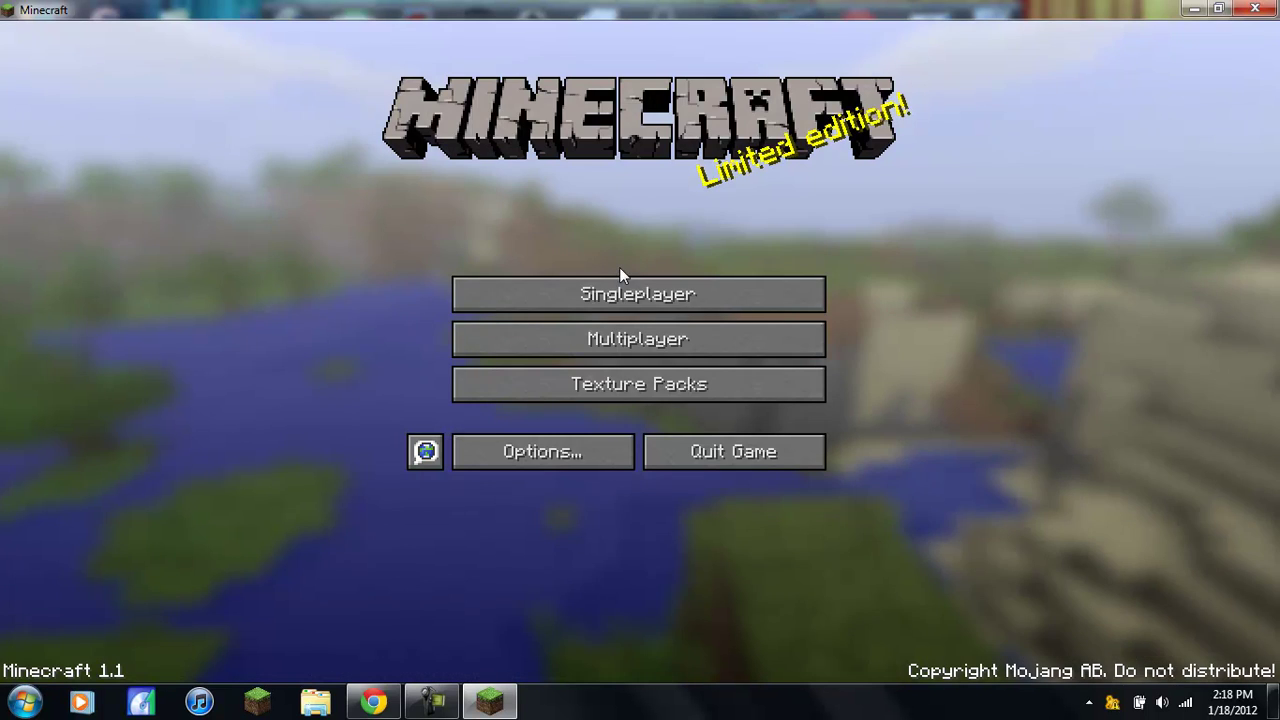
left_click(617, 288)
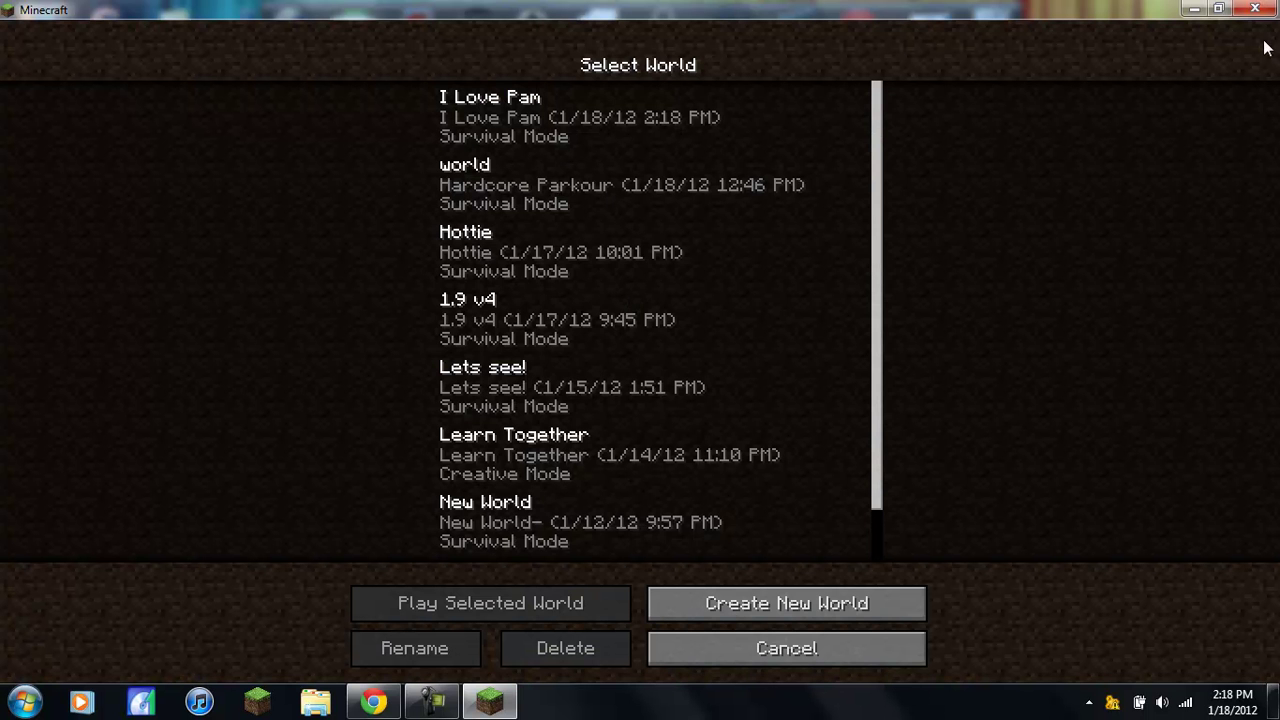